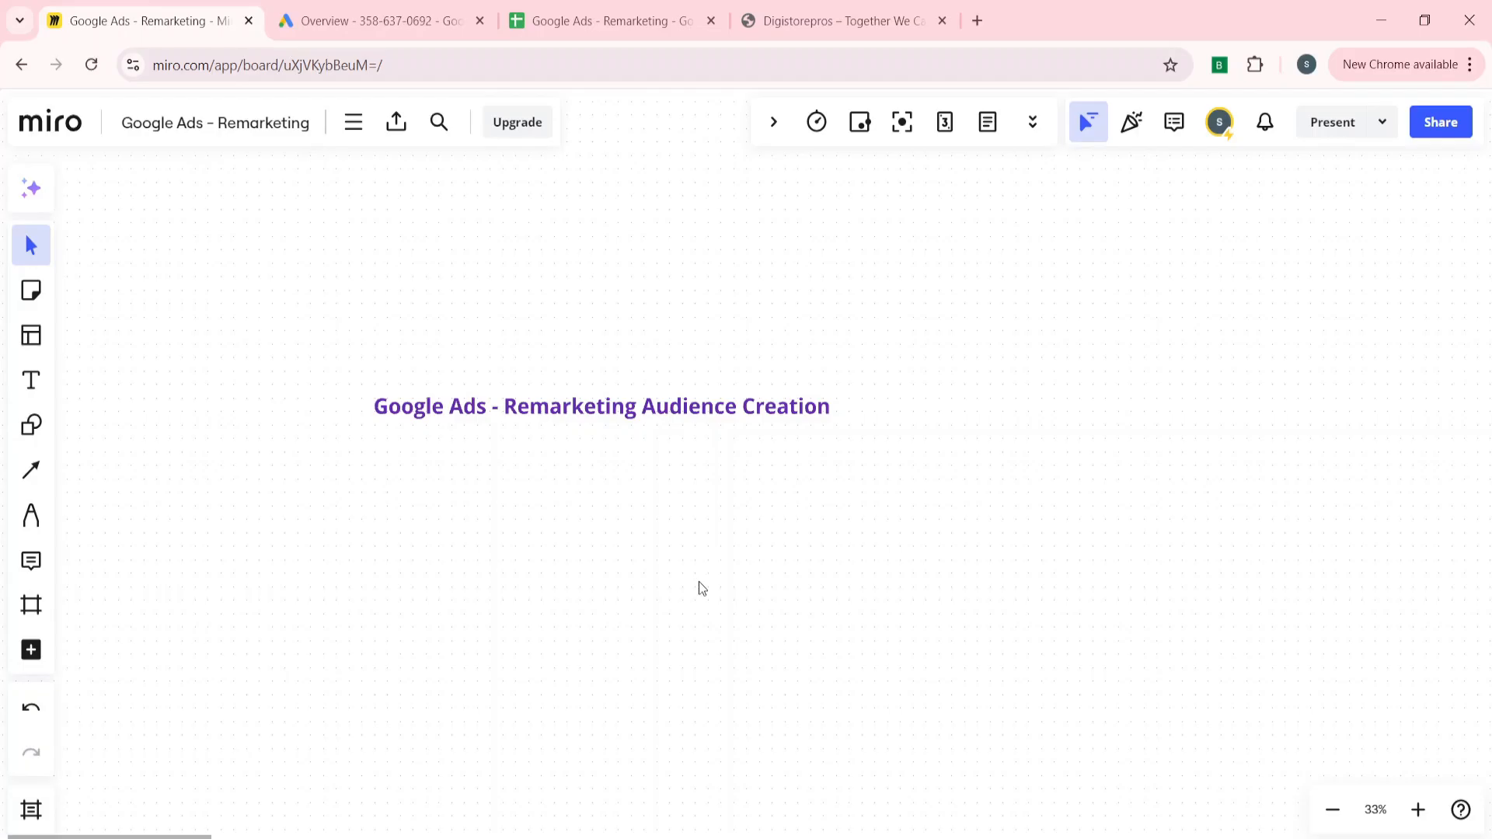
- Switch to the Google Ads - Remarketing spreadsheet and select the audience "Who has visited cart page, but not thank you page" in J7
click(644, 21)
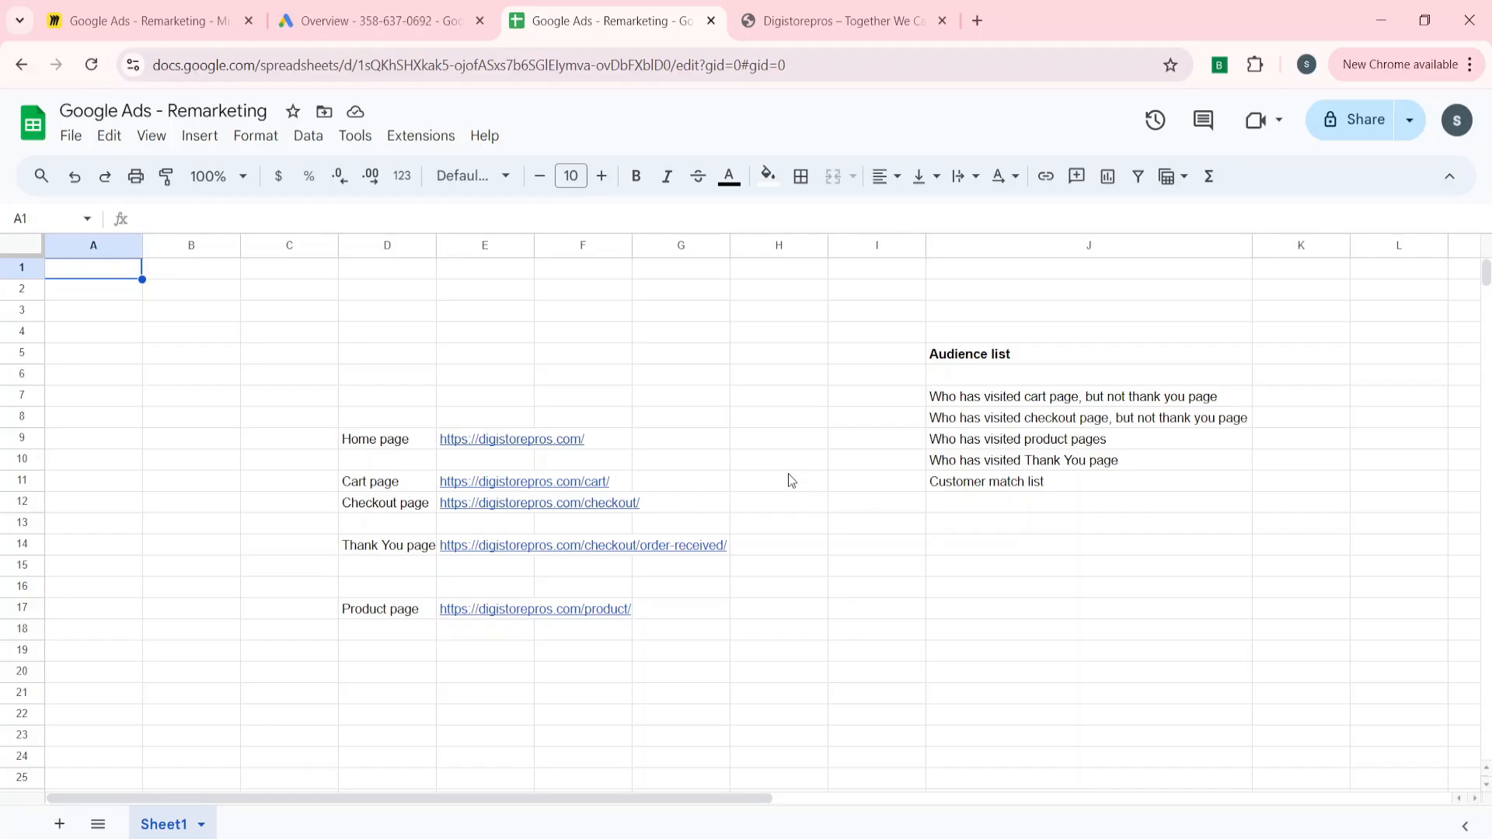
click(1033, 400)
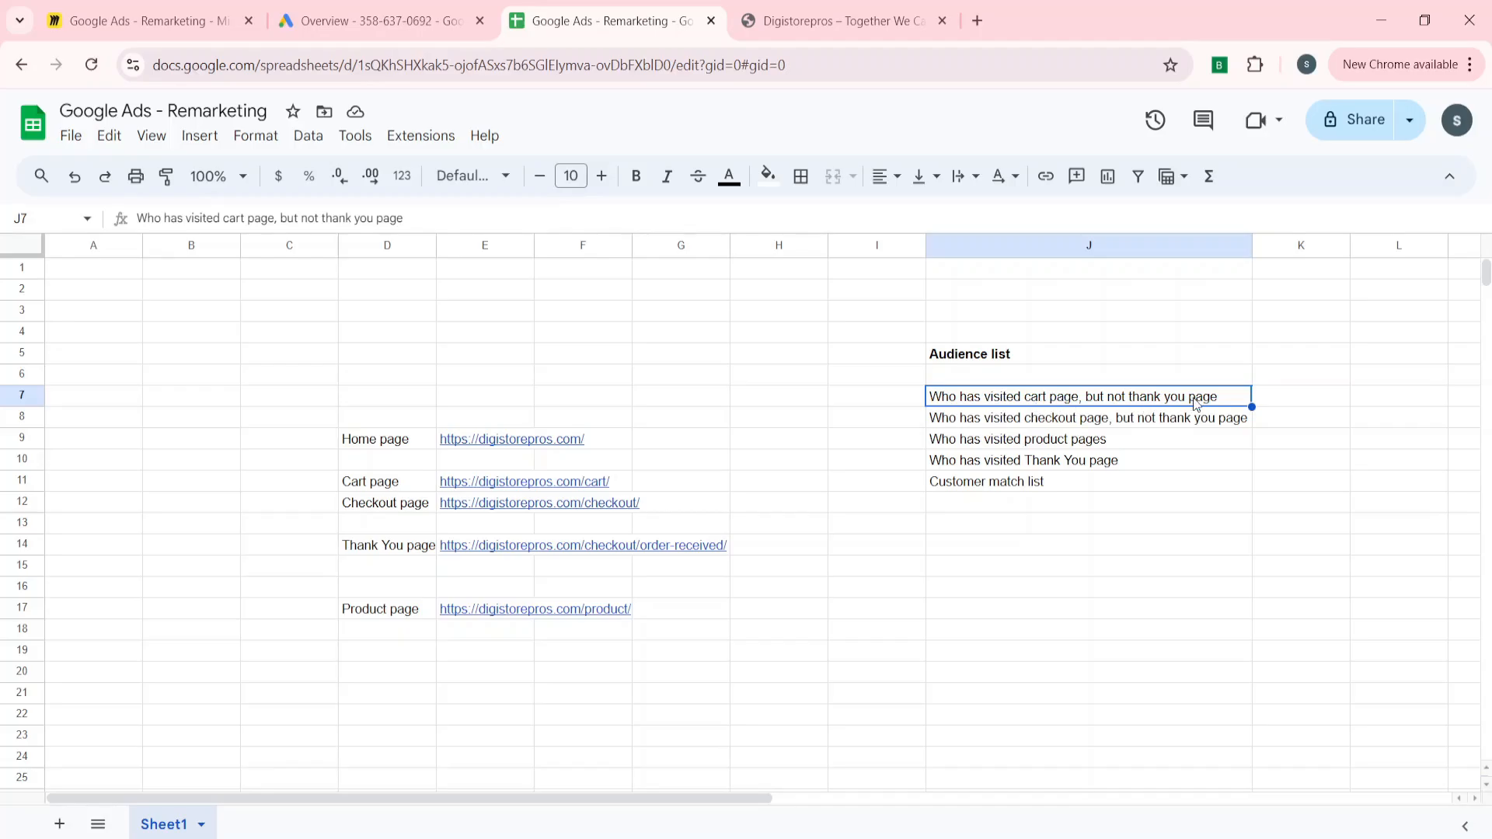
- Switch to Google Ads, open the Audience manager in the shared library, and dismiss the notification and expert consultation banners
click(456, 11)
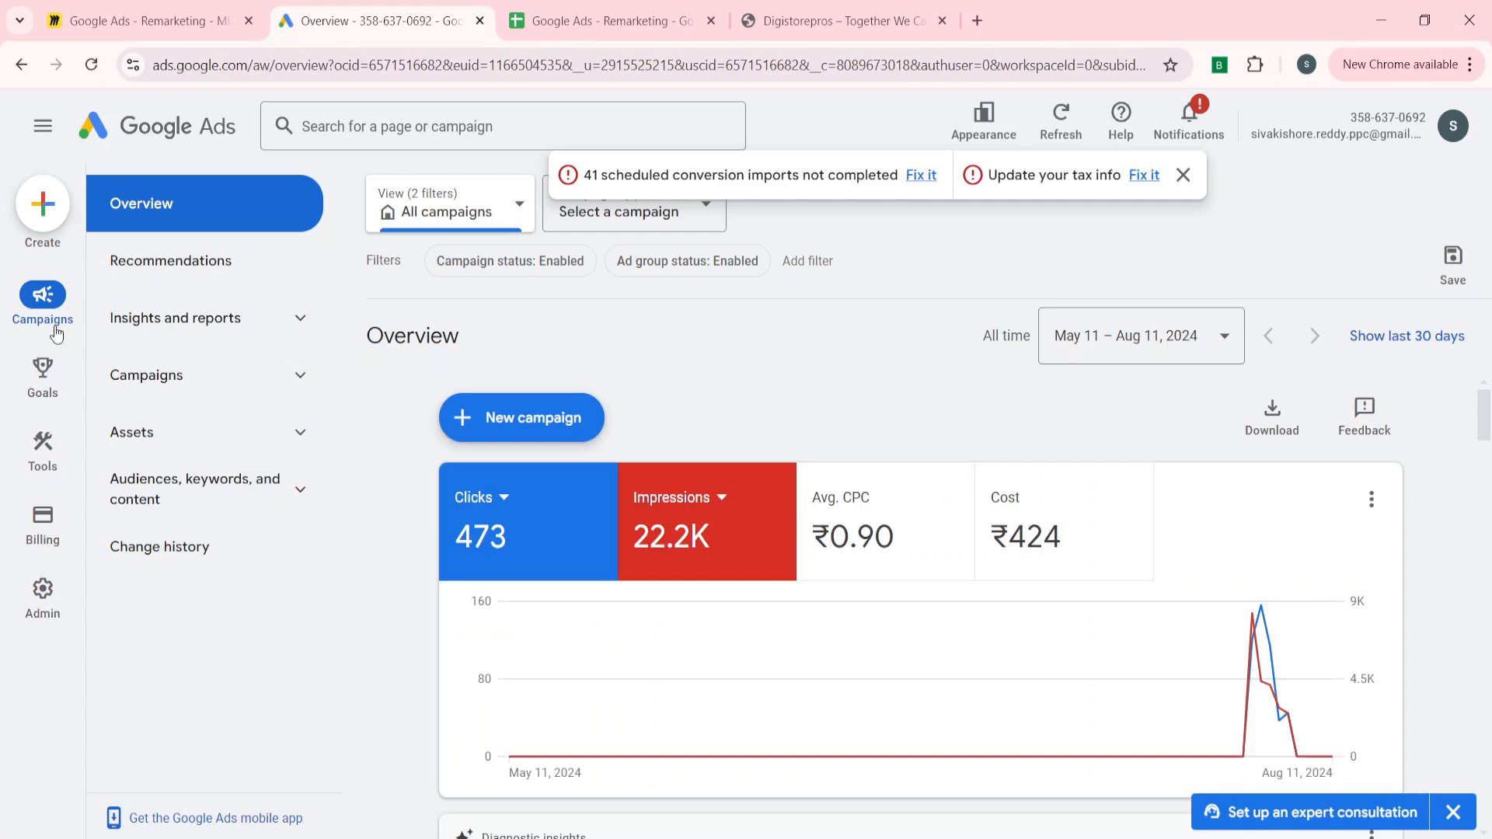
click(41, 455)
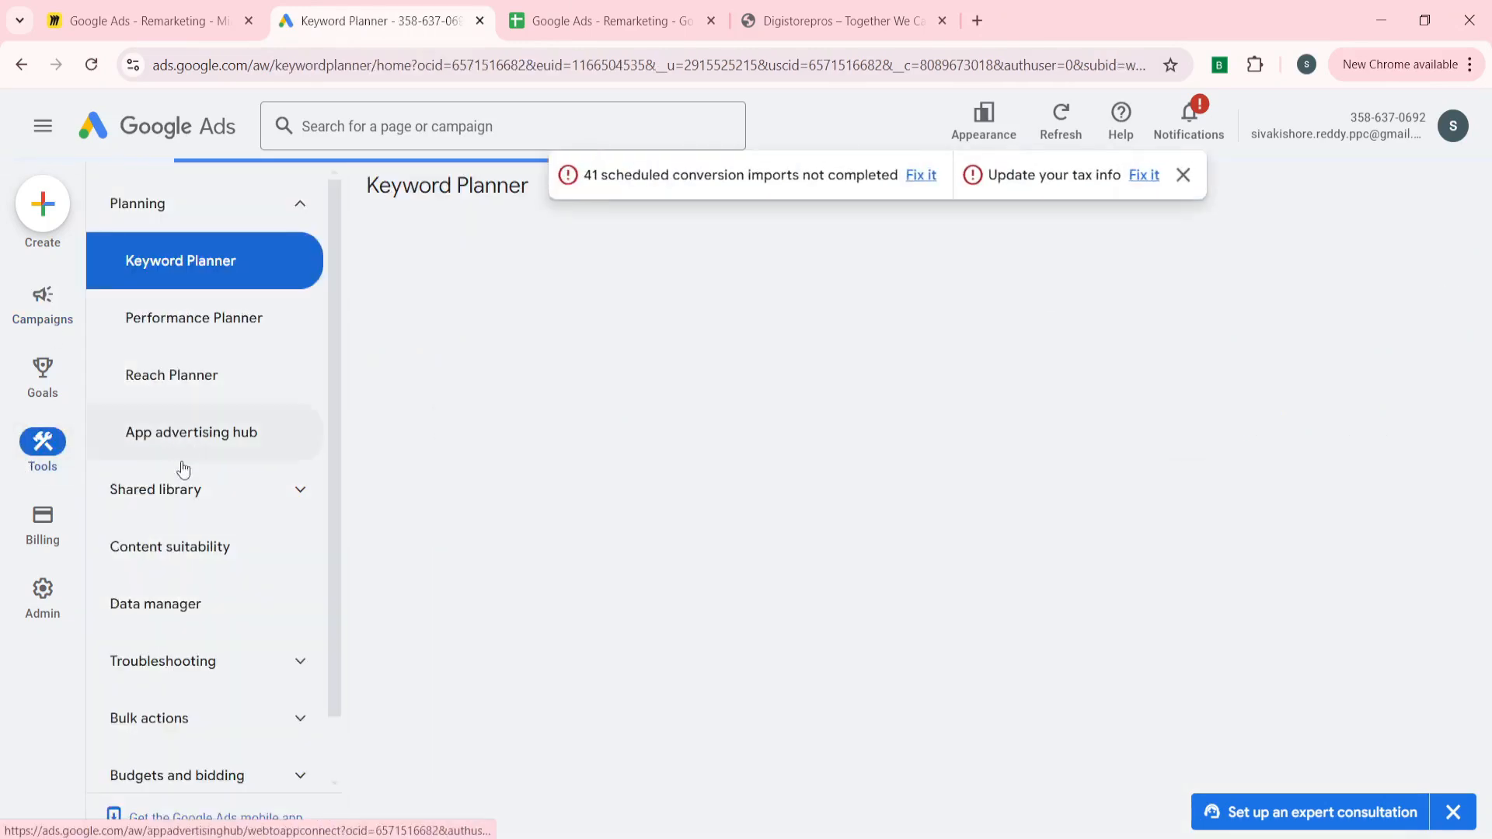
click(194, 503)
click(194, 570)
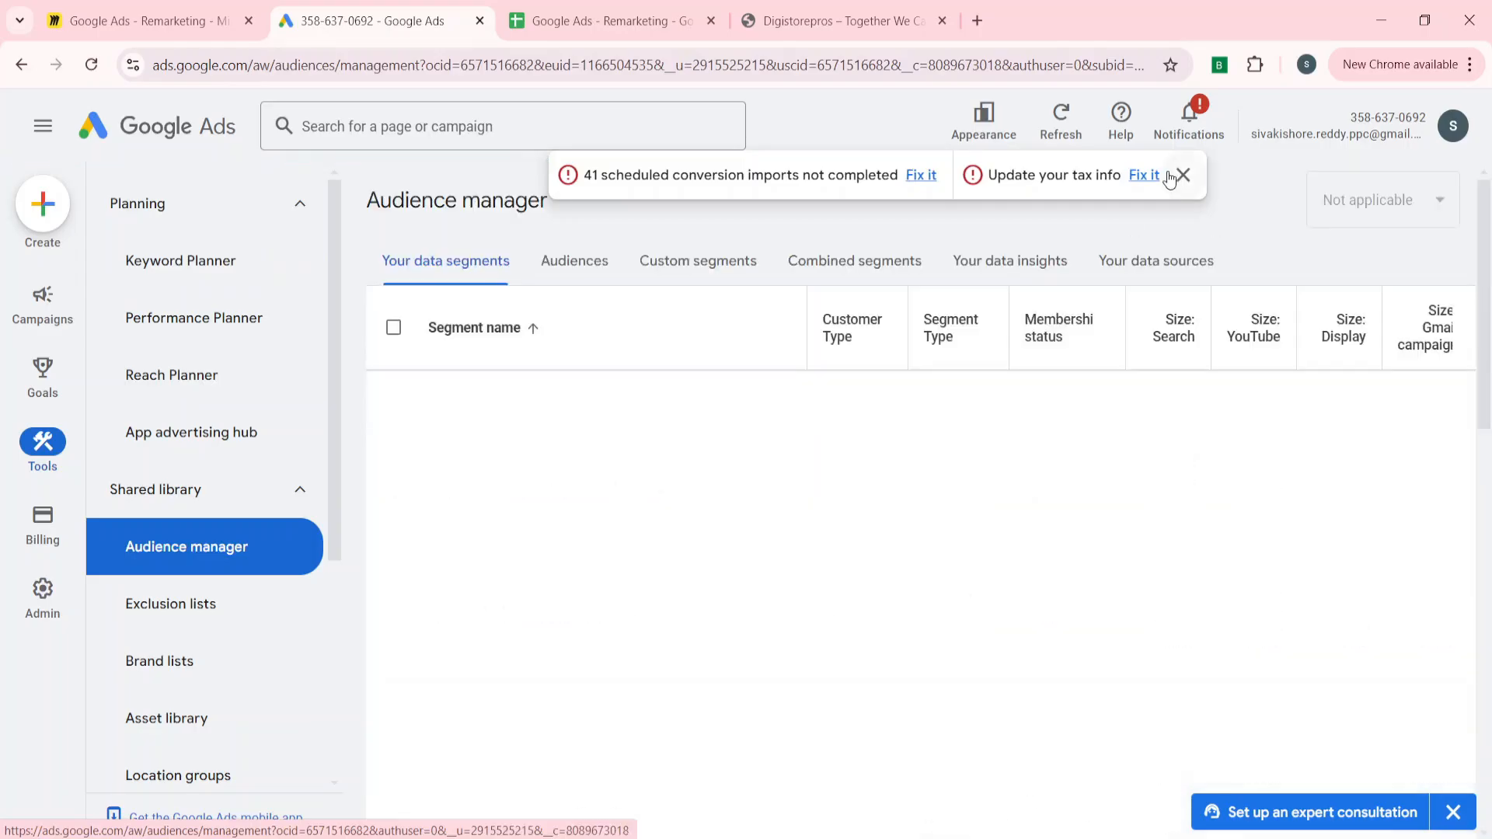
click(1181, 176)
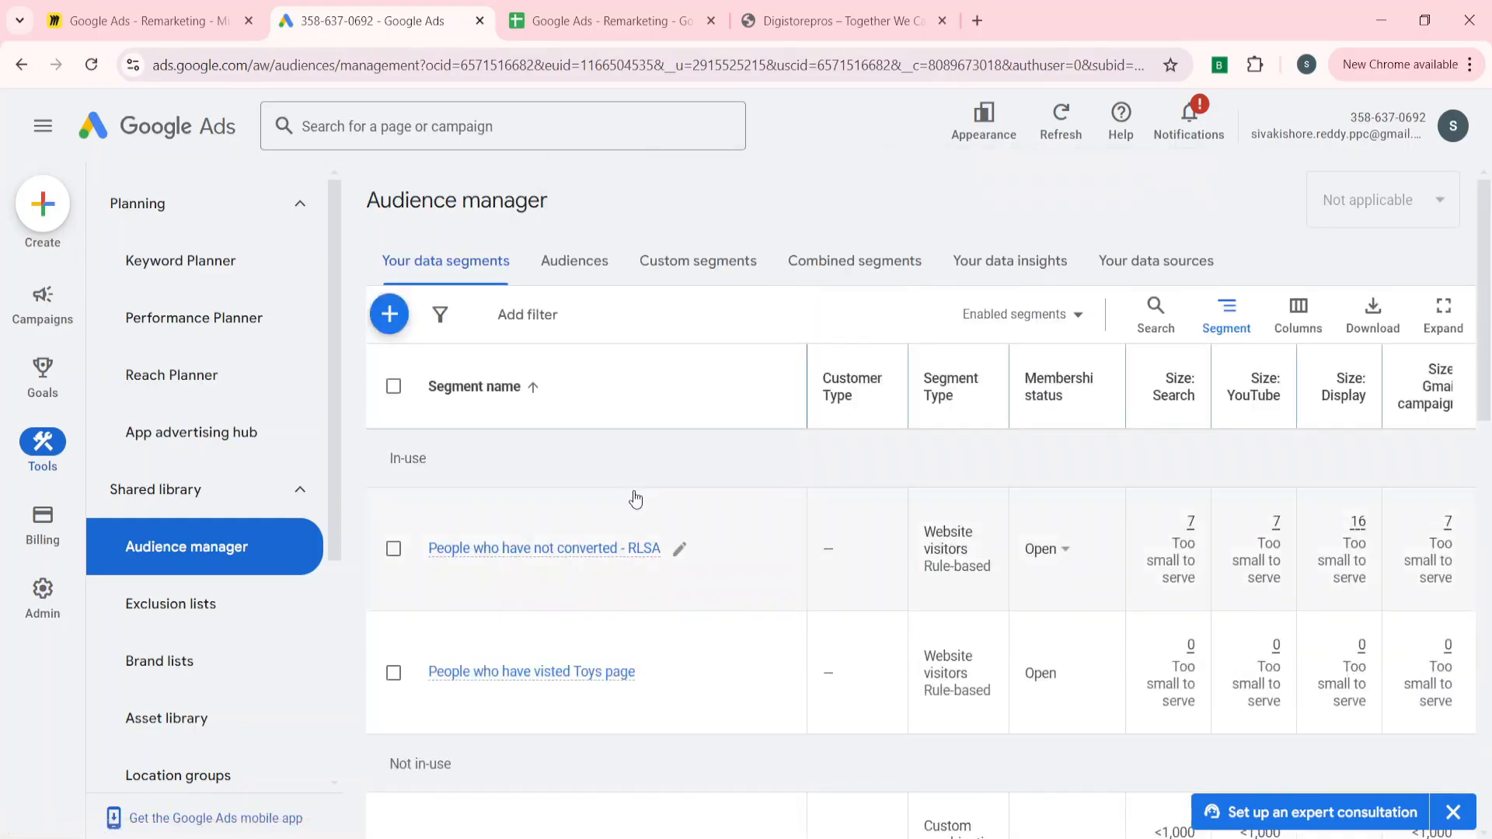
click(1447, 811)
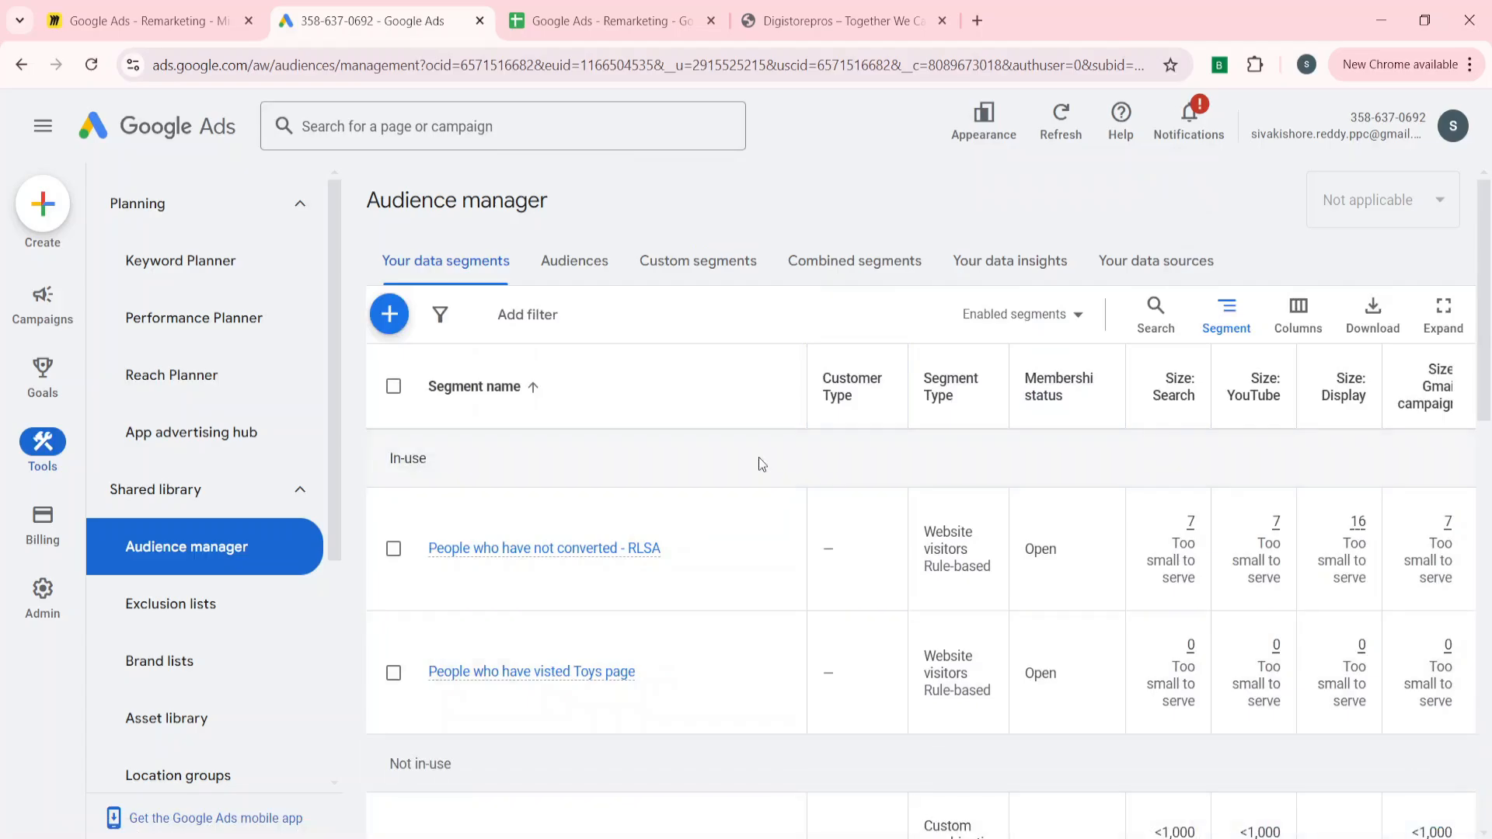
- Create a website visitors segment named "Who has visited cart page, but not thank you page", copying the name from the spreadsheet
click(389, 314)
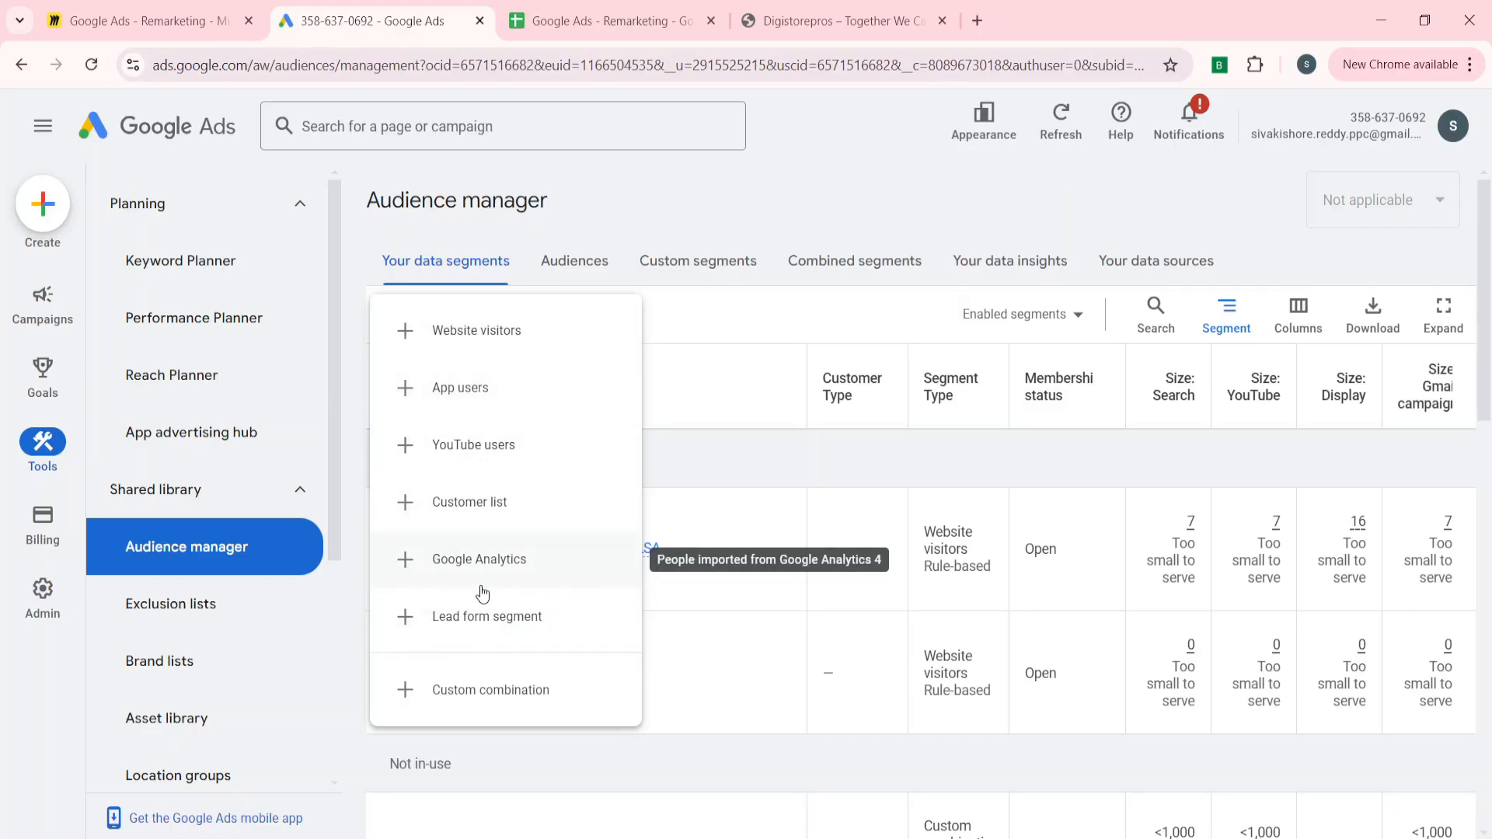
click(471, 345)
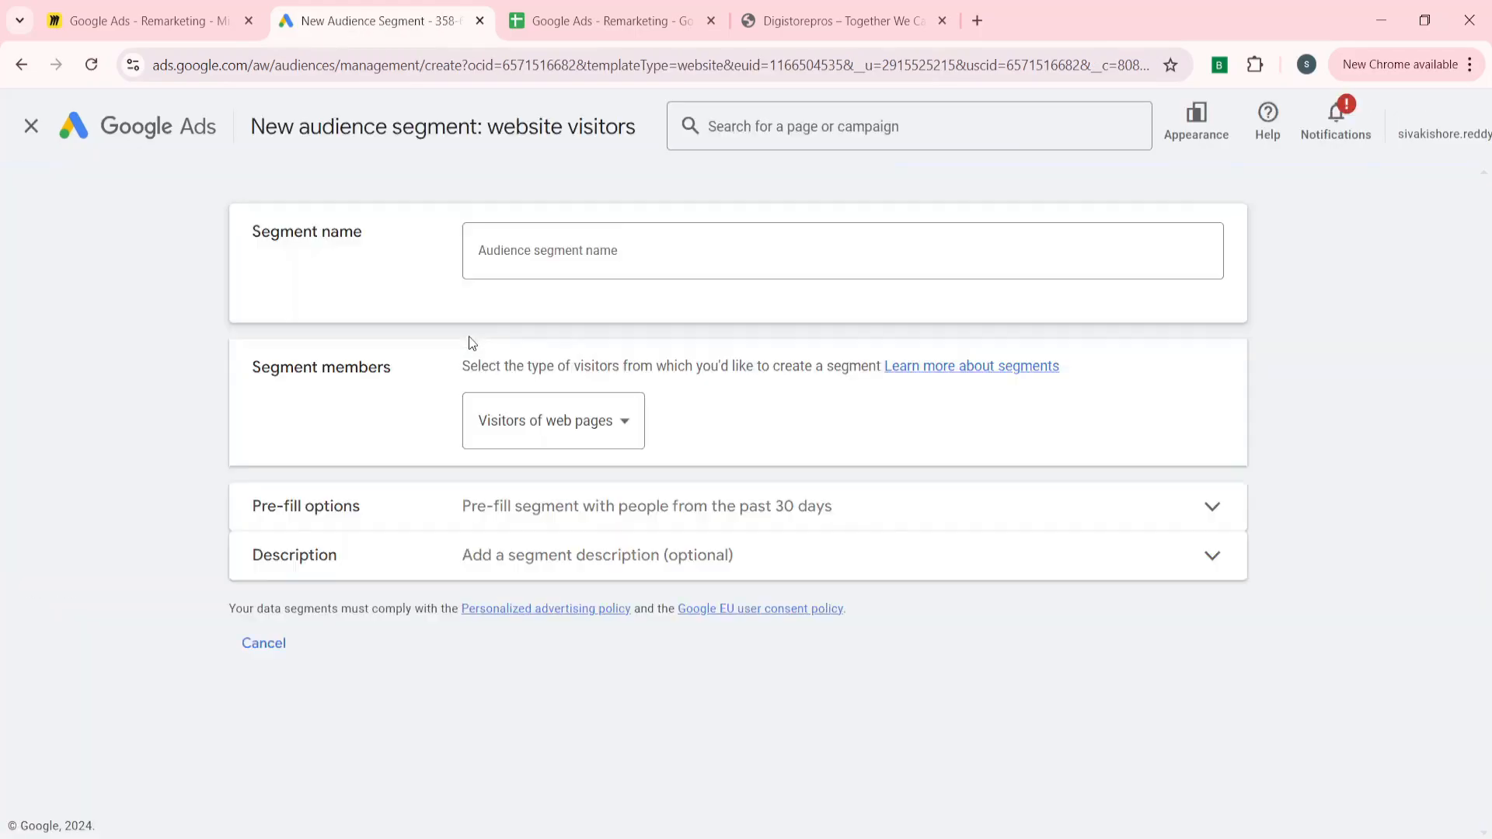
click(541, 252)
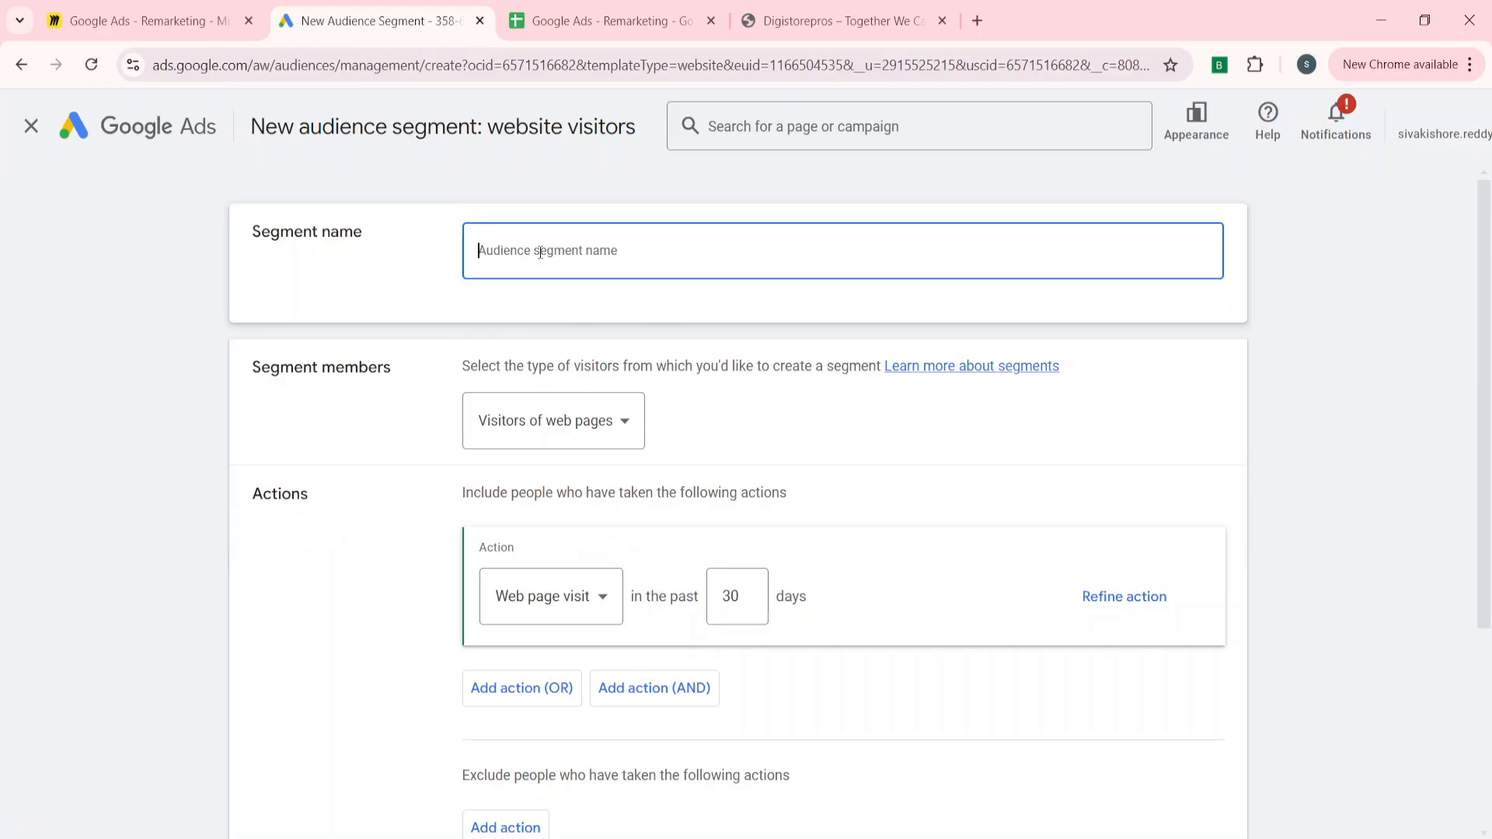
click(684, 14)
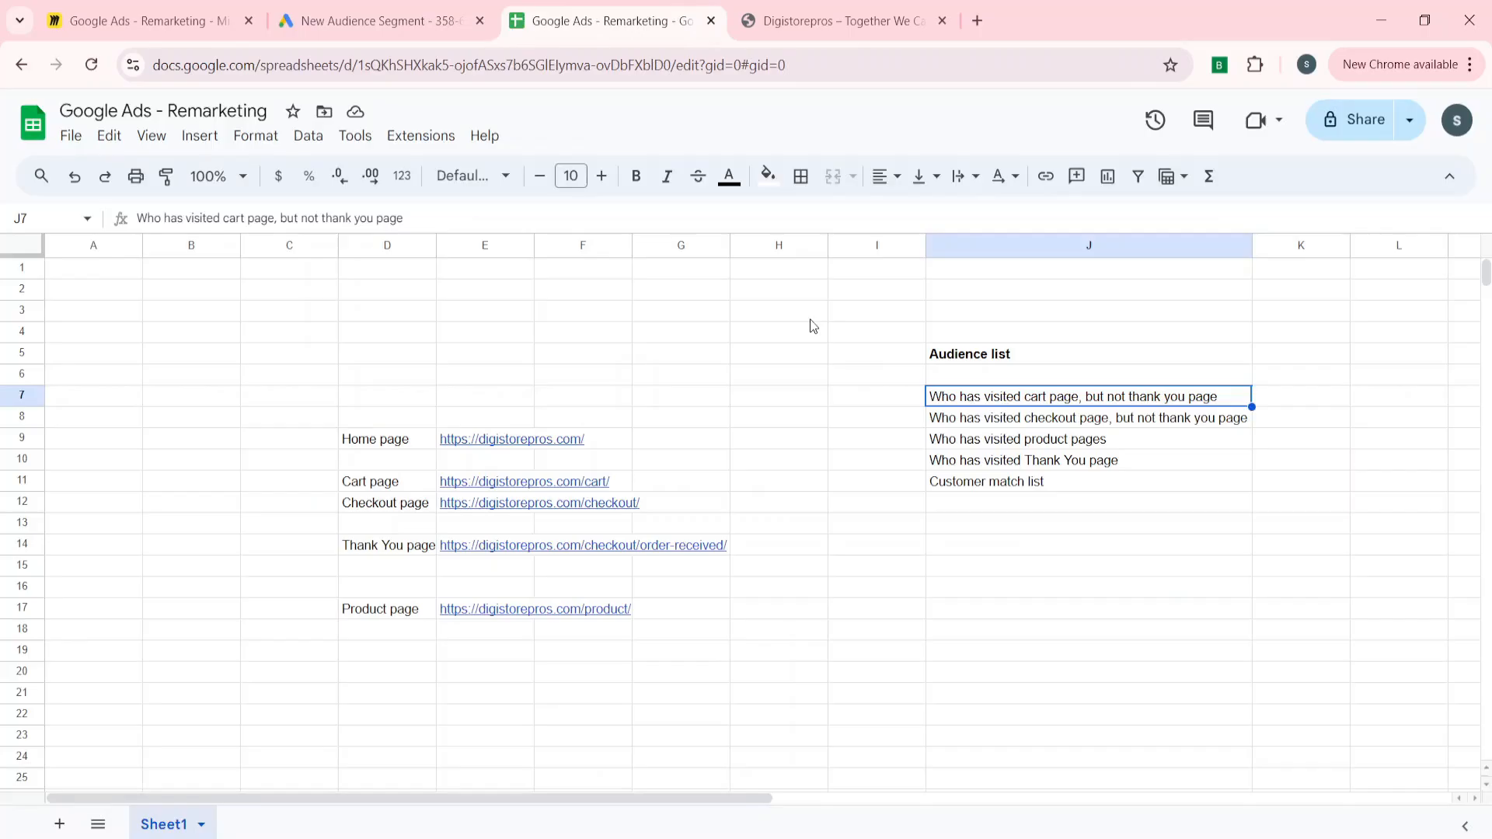
click(400, 14)
text(Who has visited cart page, but not thank you page)
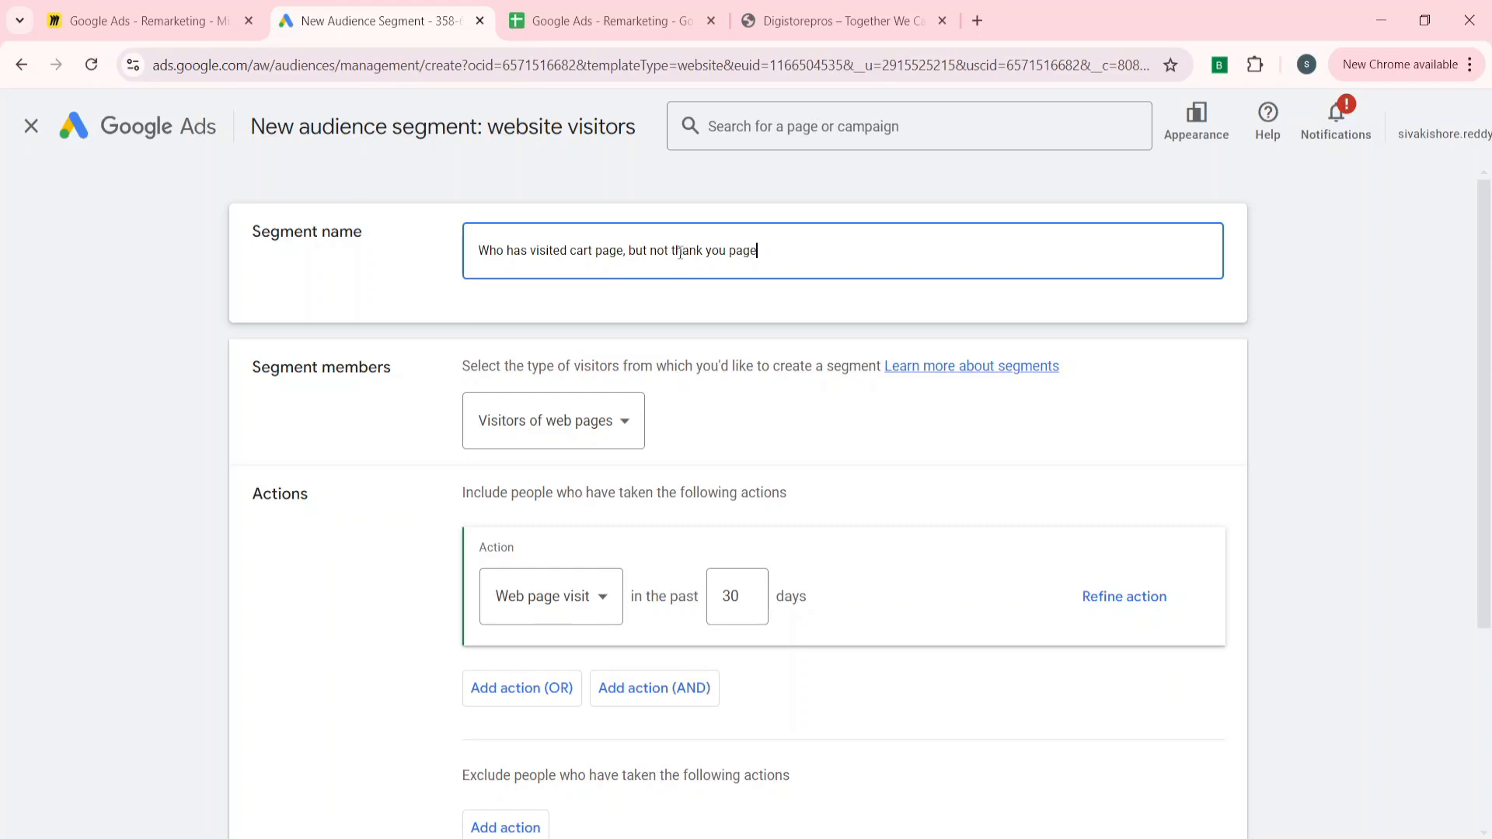
- Refine the included web page visit action by page URL and select the cart page's URL in cell E11 of the spreadsheet
scroll(535, 355, down, 1)
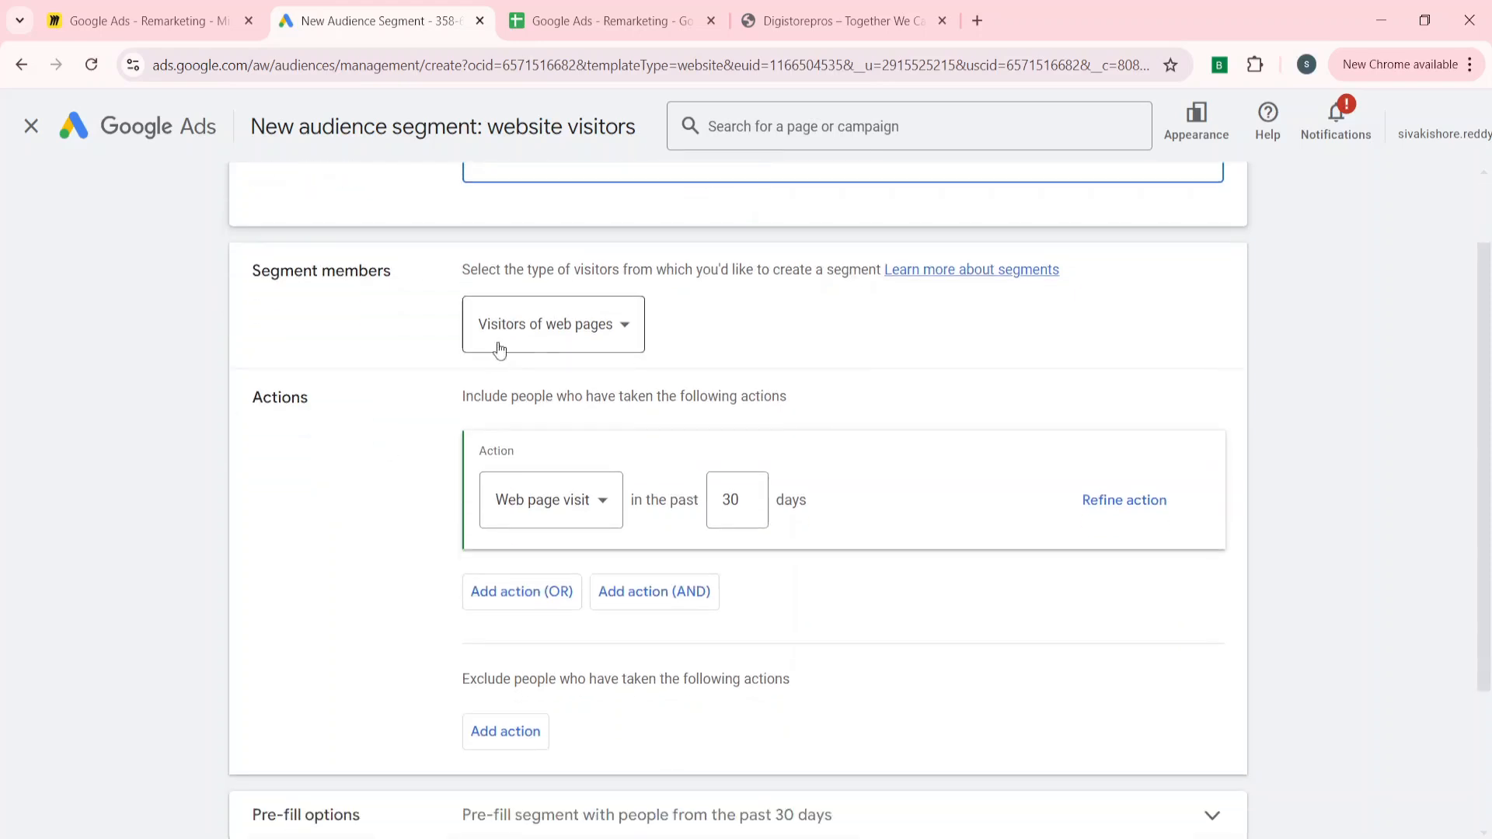
click(1122, 505)
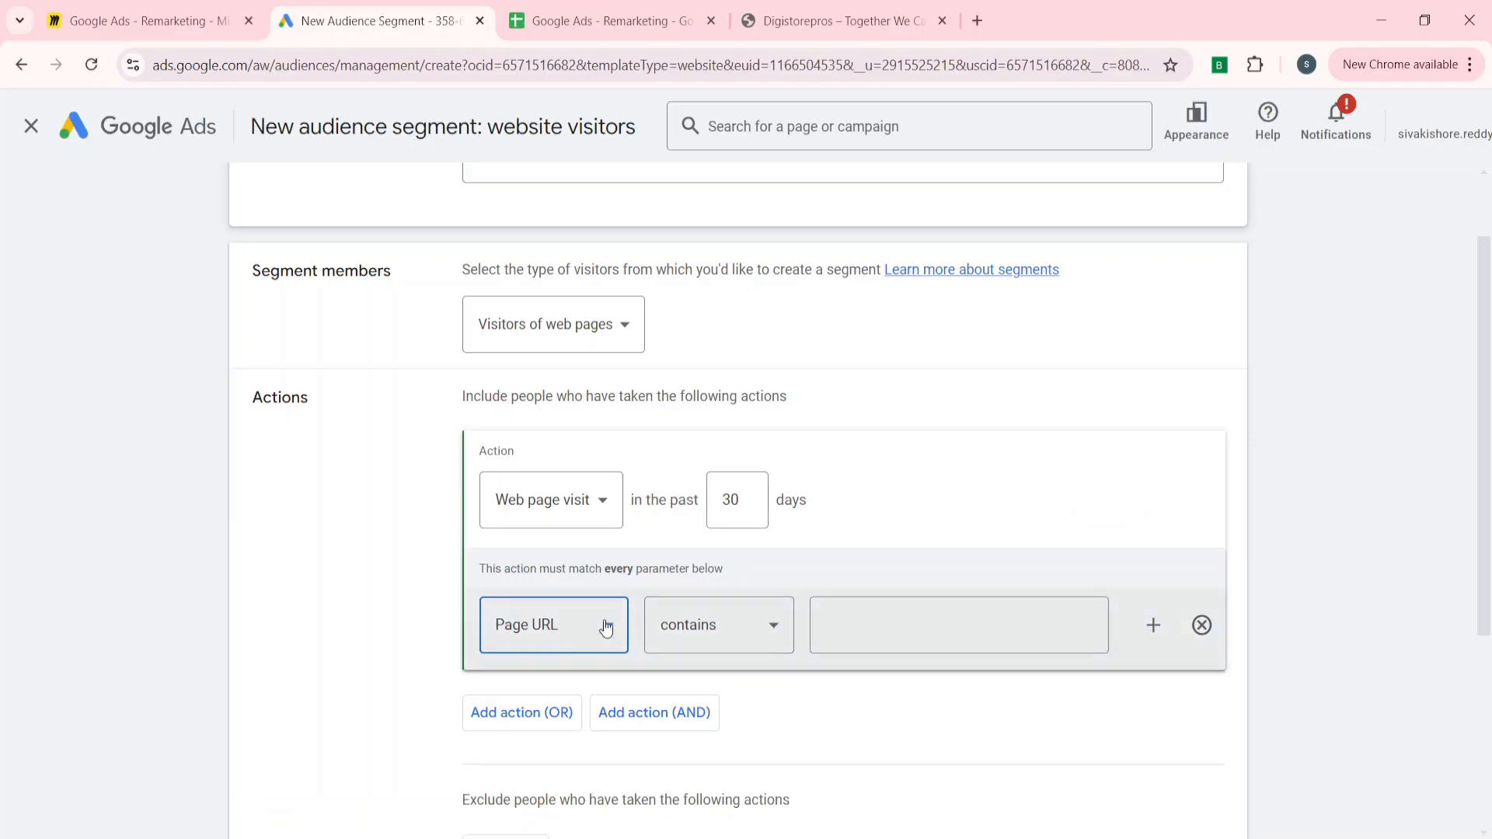
click(610, 20)
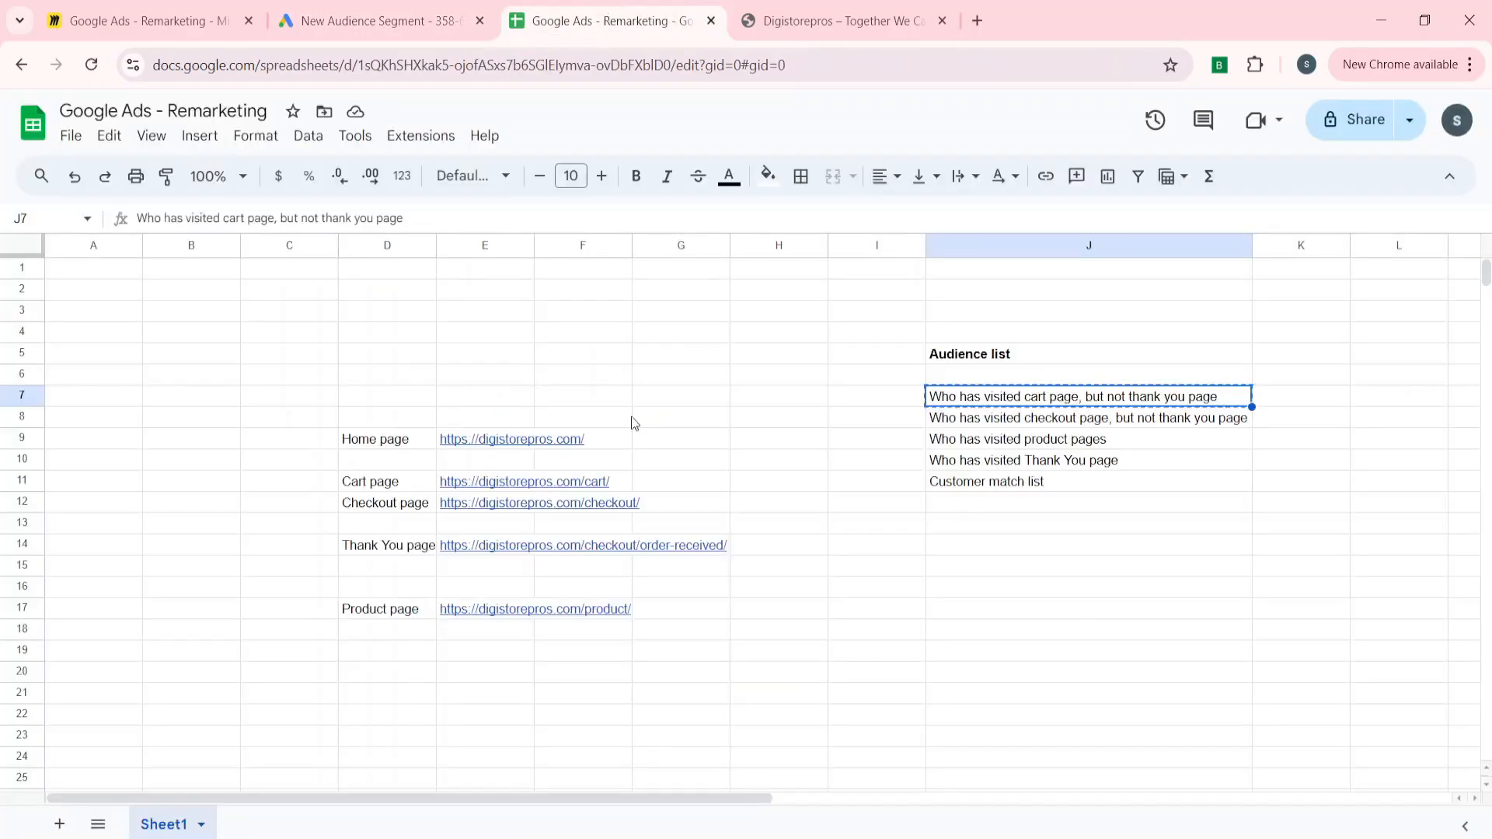
click(357, 439)
key(Right)
key(ctrl+c)
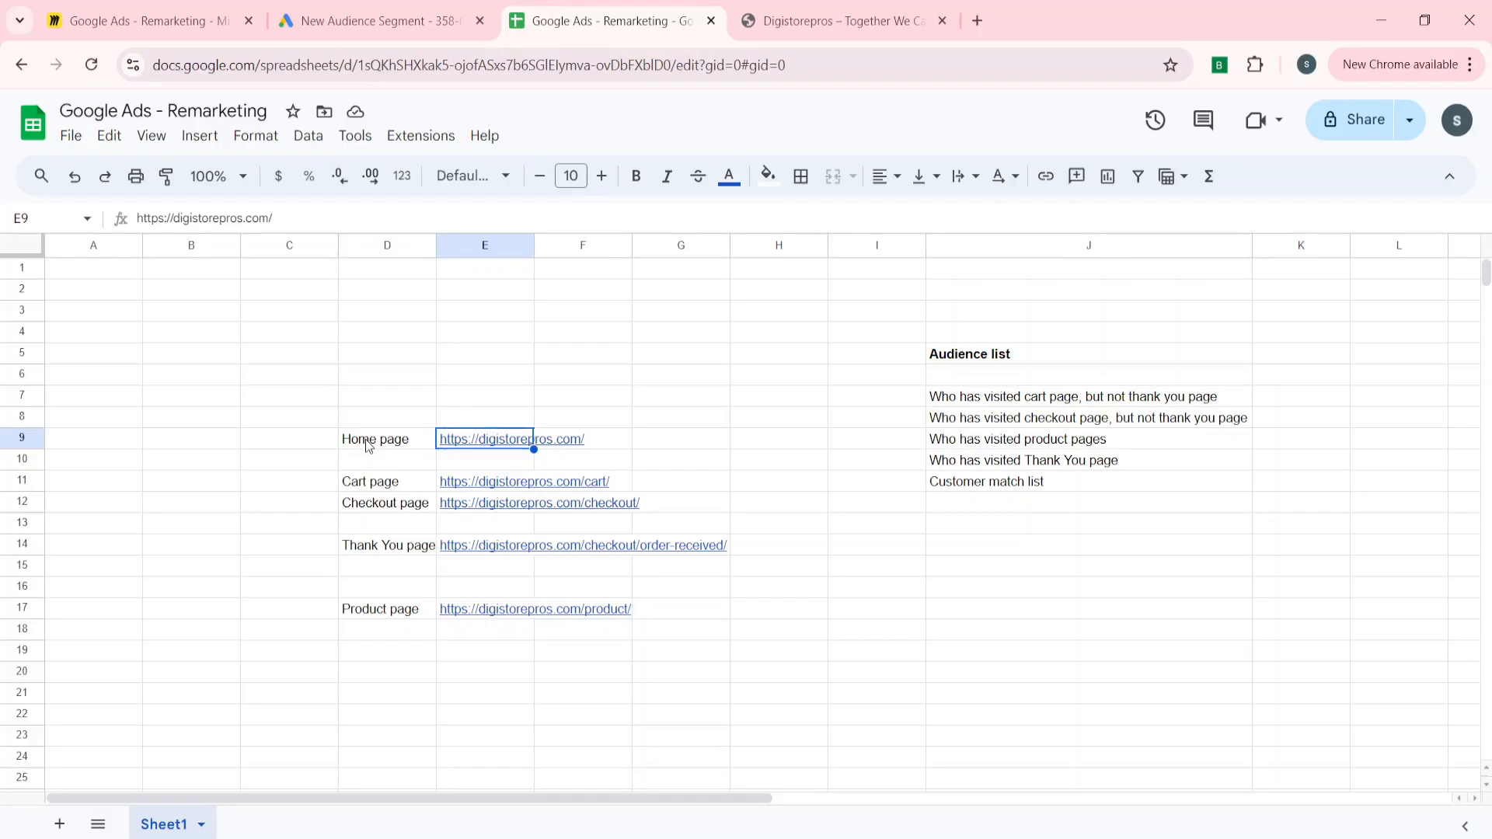
key(Down)
key(Down)
key(Left)
key(Right)
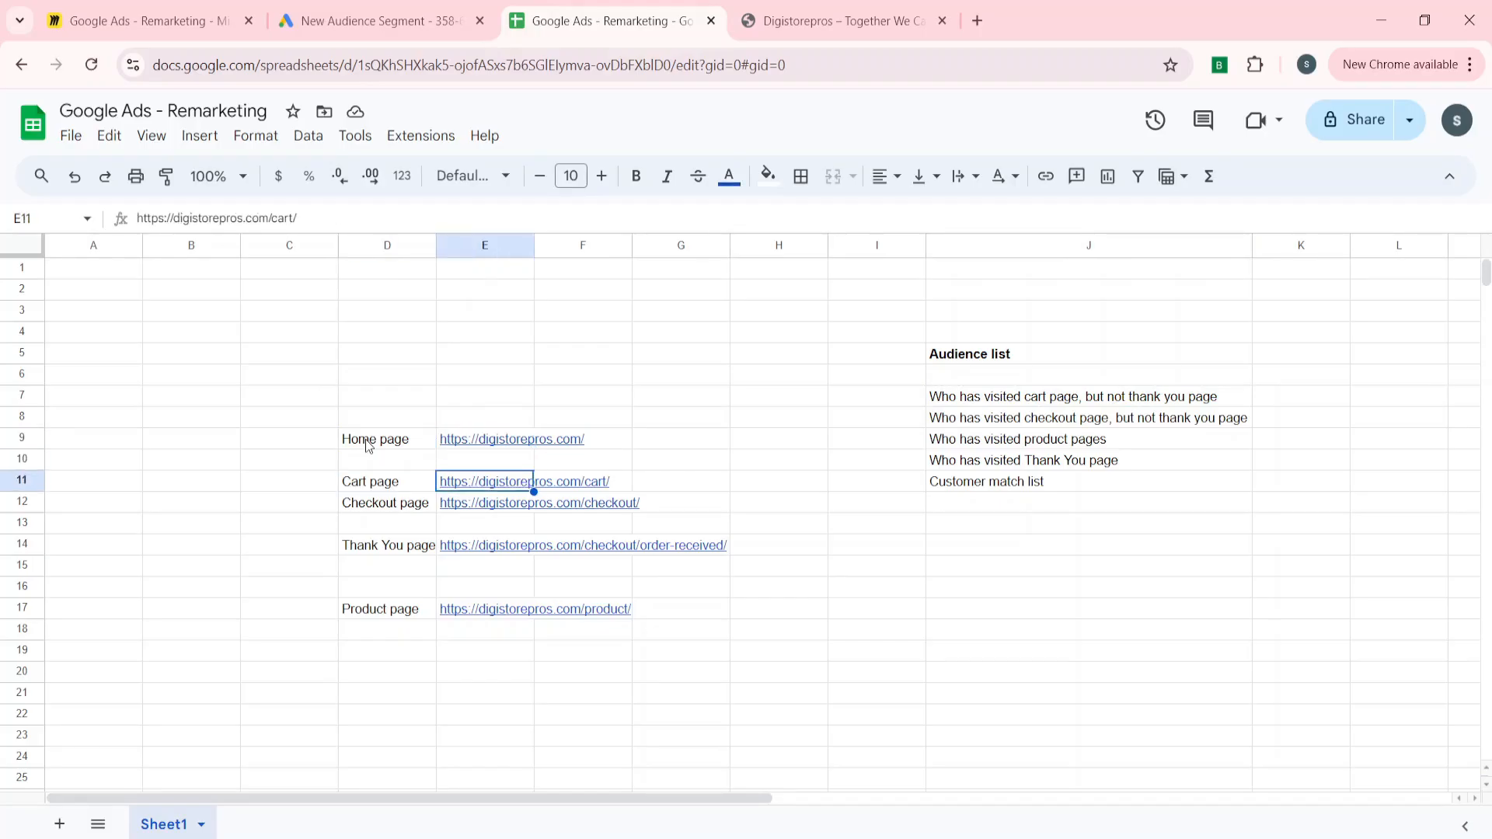
click(785, 16)
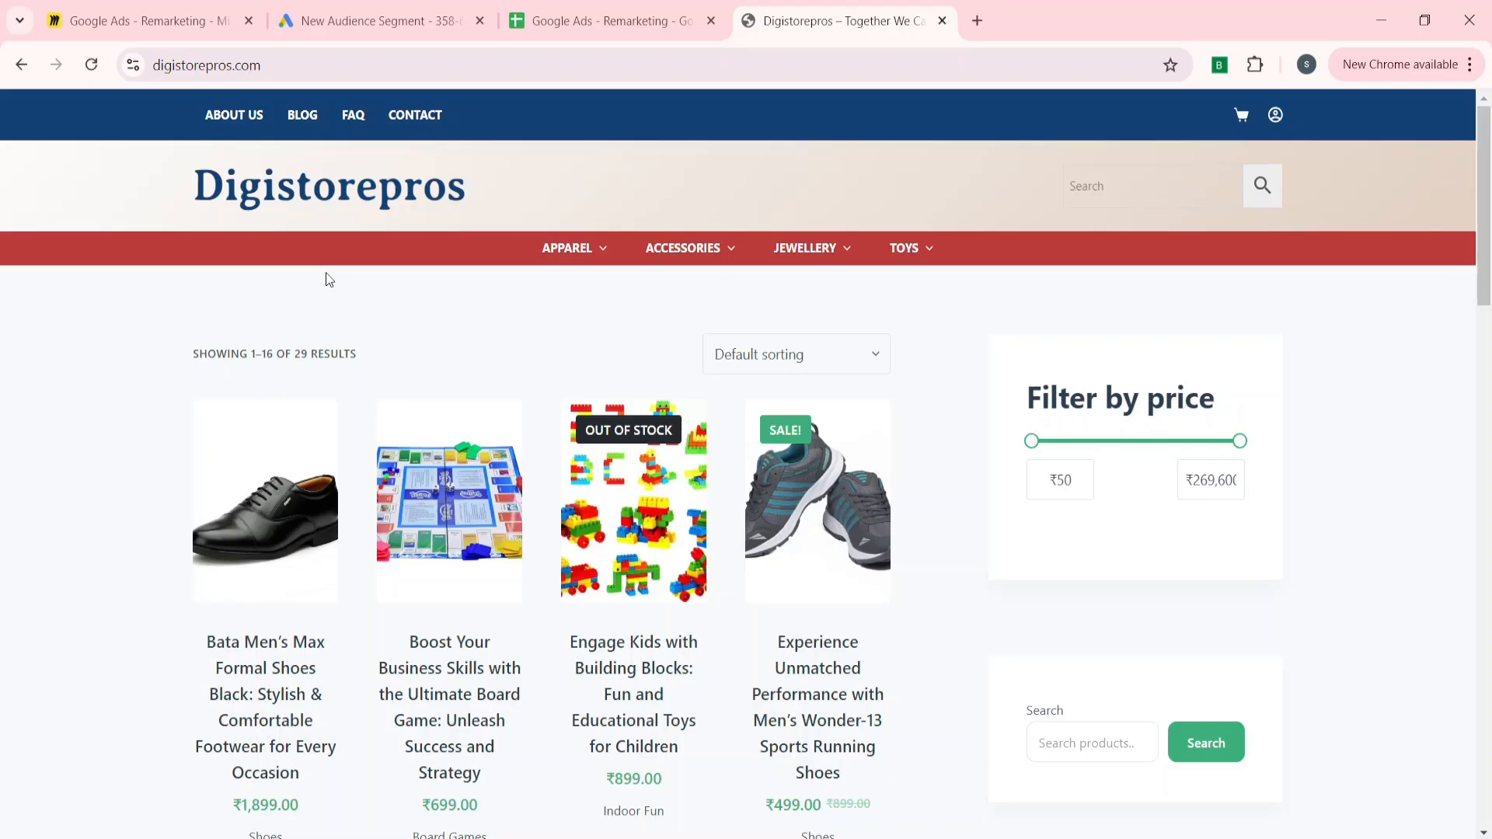
click(571, 8)
key(Left)
key(Right)
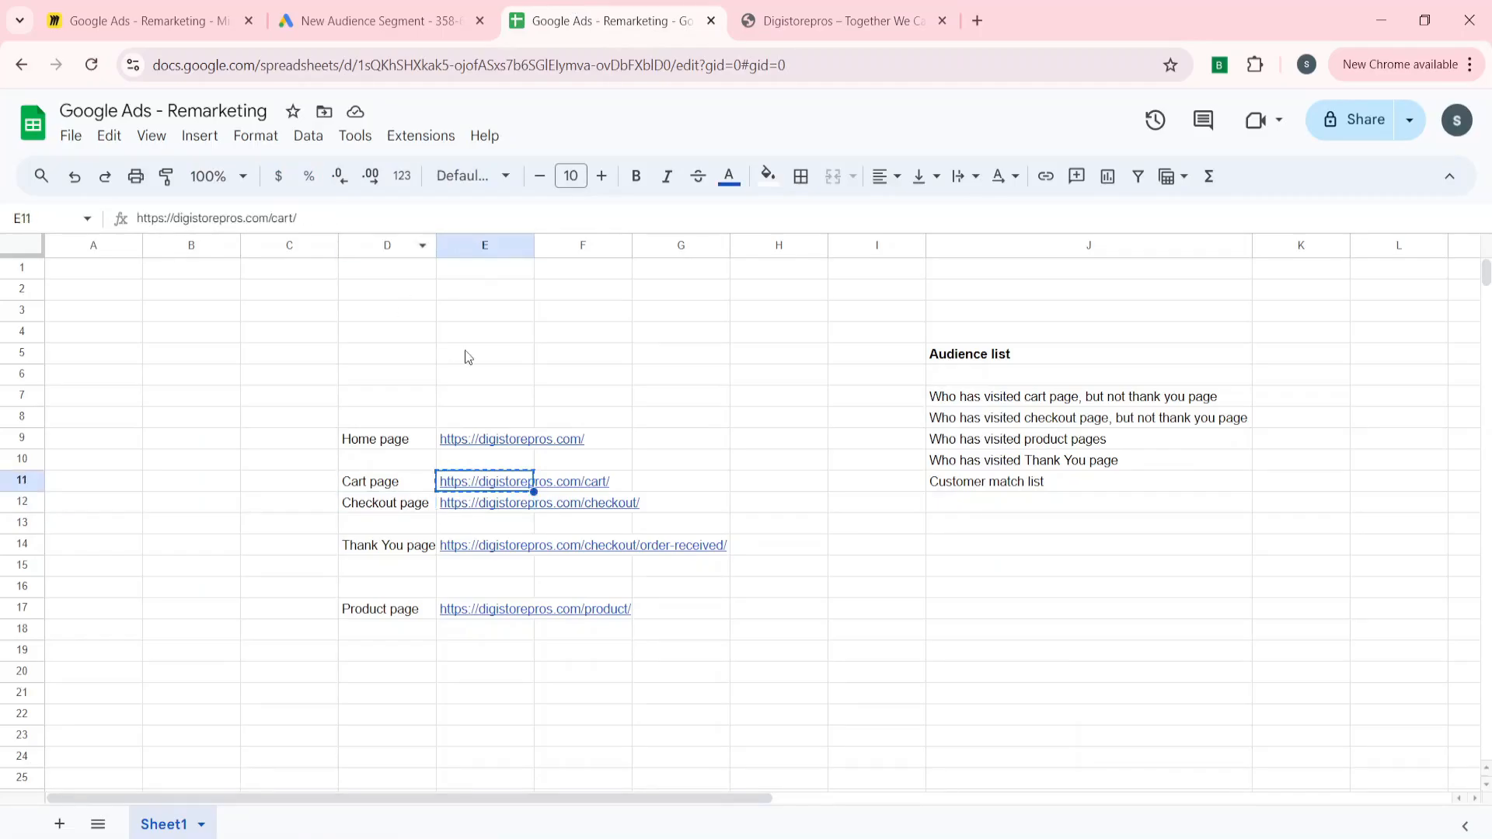
click(388, 9)
click(860, 644)
key(ctrl+v)
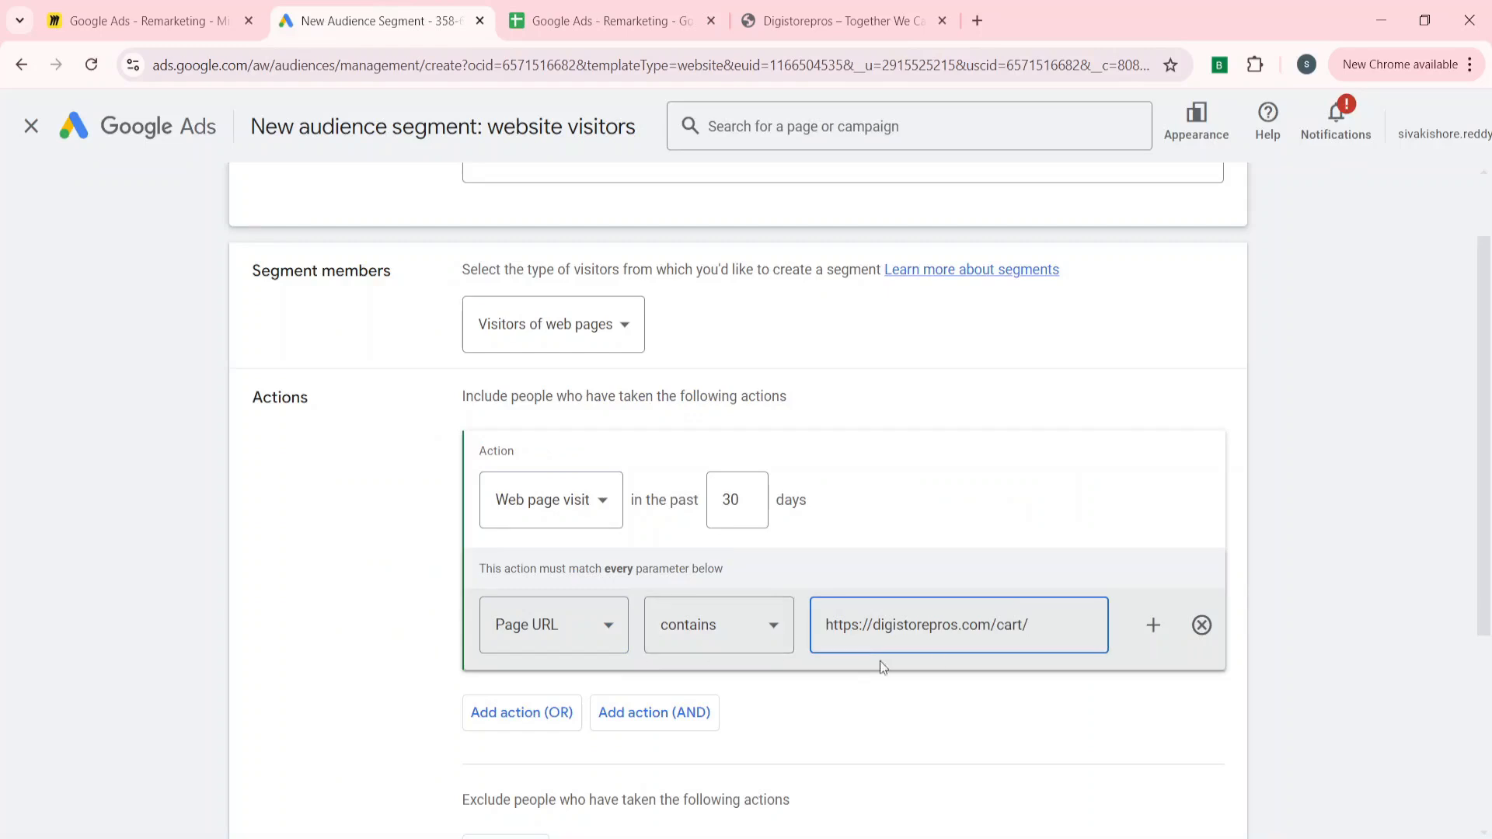
- Add an exclusion action for web page visits in the past 30 days and refine it by page URL
scroll(493, 602, down, 1)
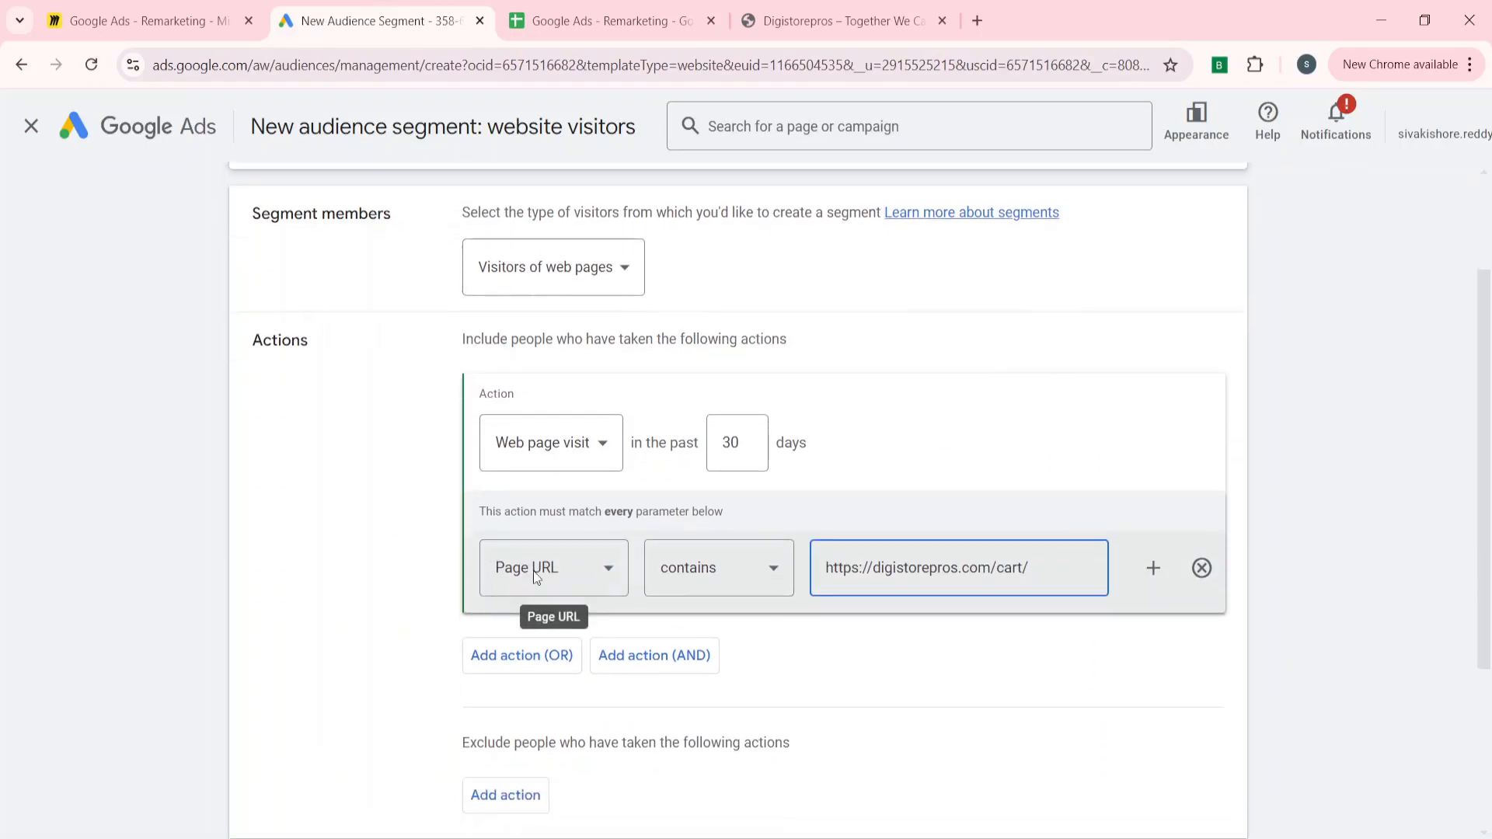
scroll(929, 648, down, 3)
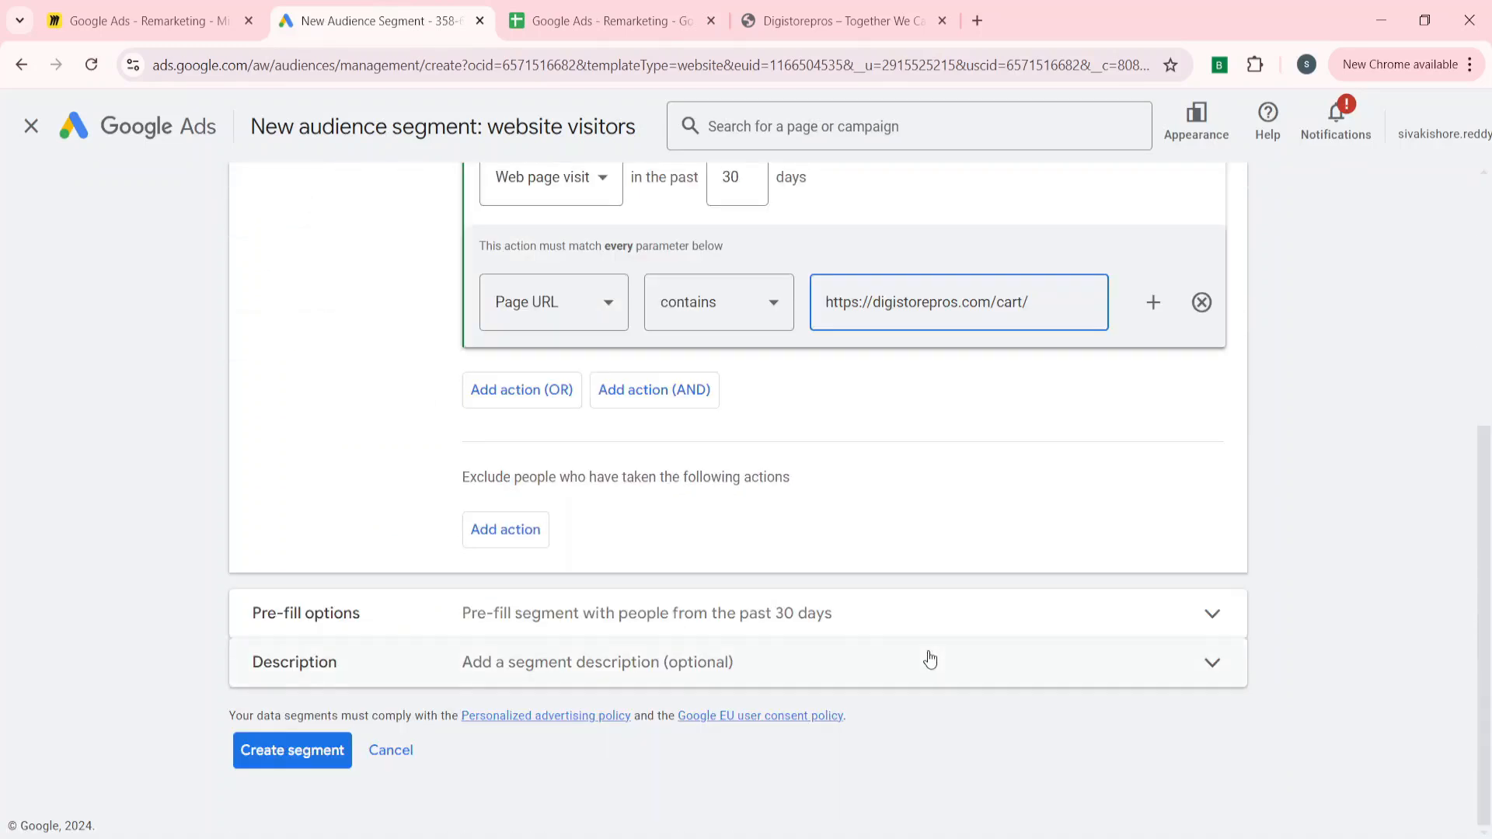
click(520, 536)
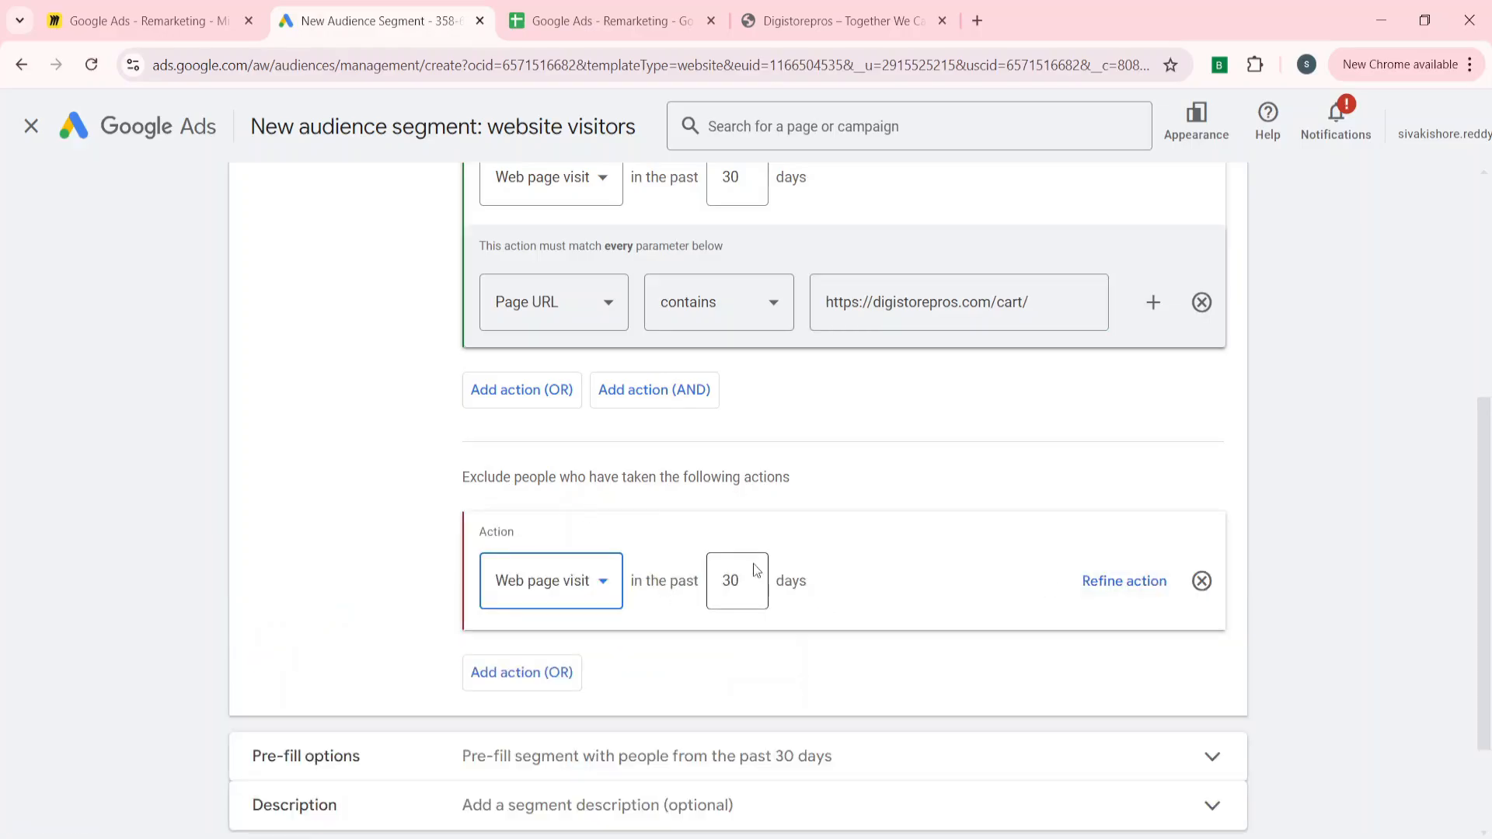
scroll(953, 423, up, 2)
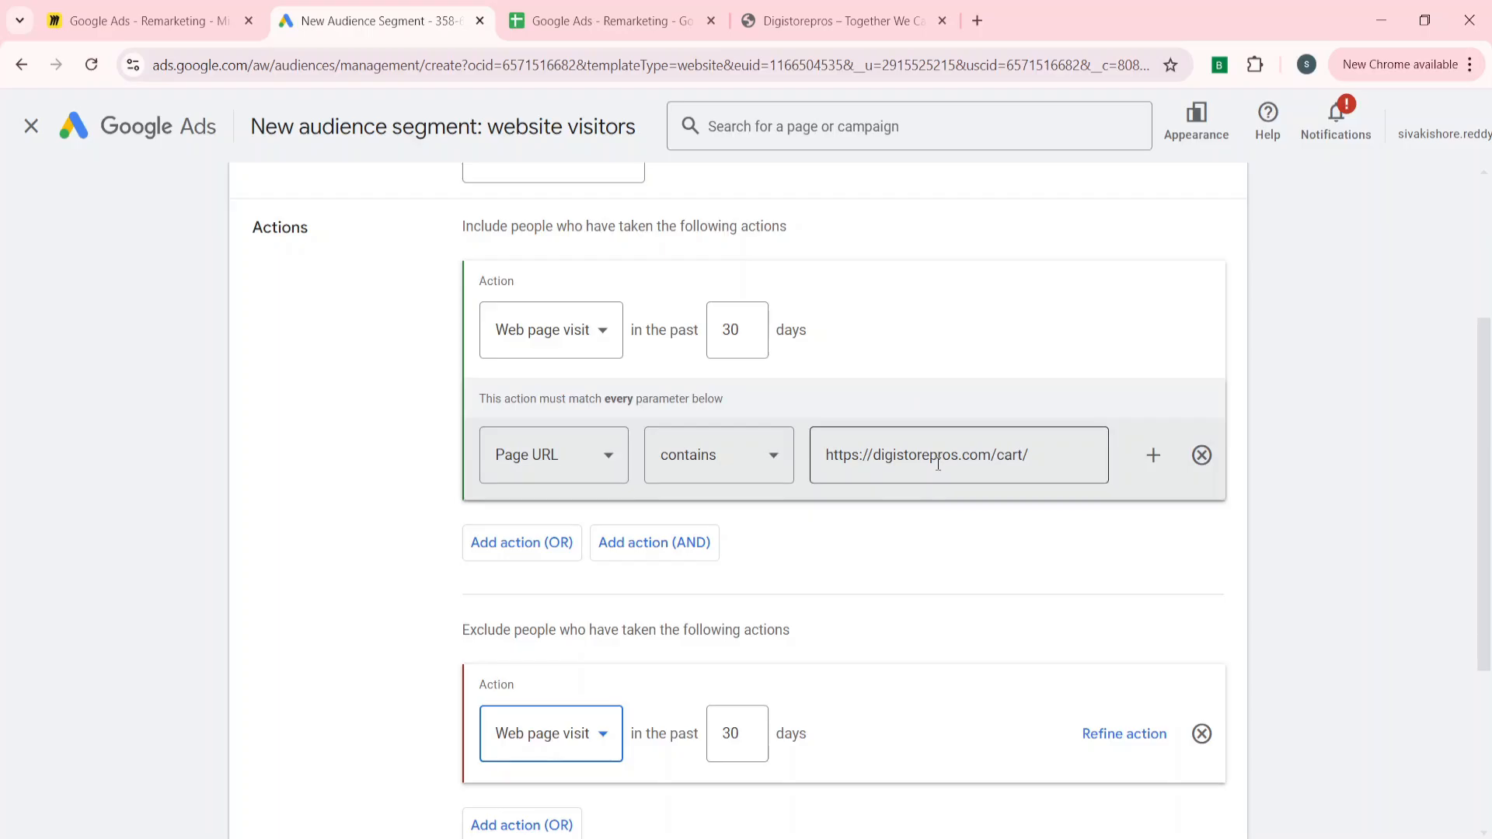
scroll(939, 466, down, 2)
click(1132, 607)
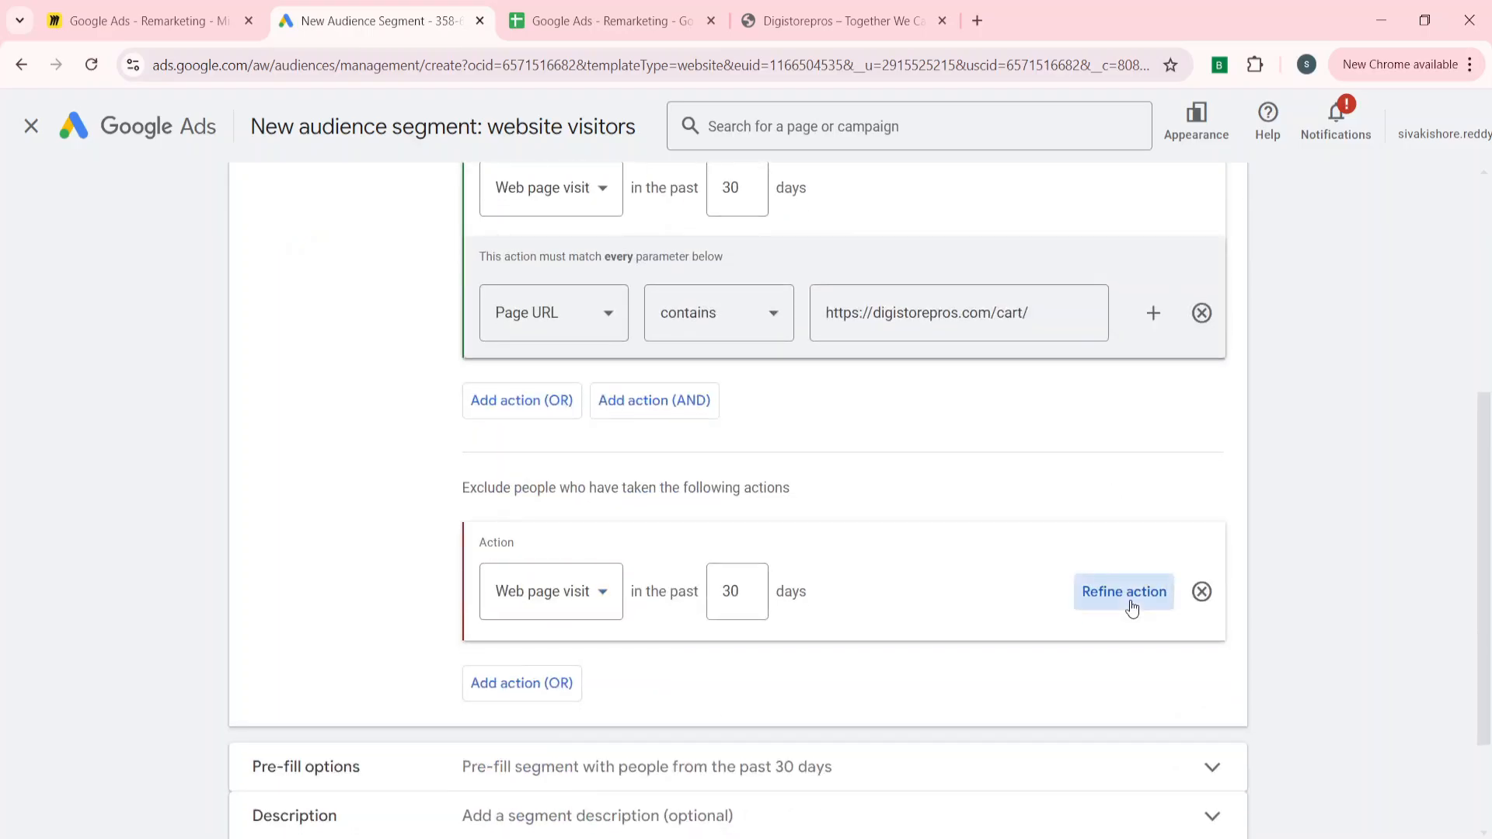
scroll(832, 547, down, 1)
click(887, 618)
click(612, 20)
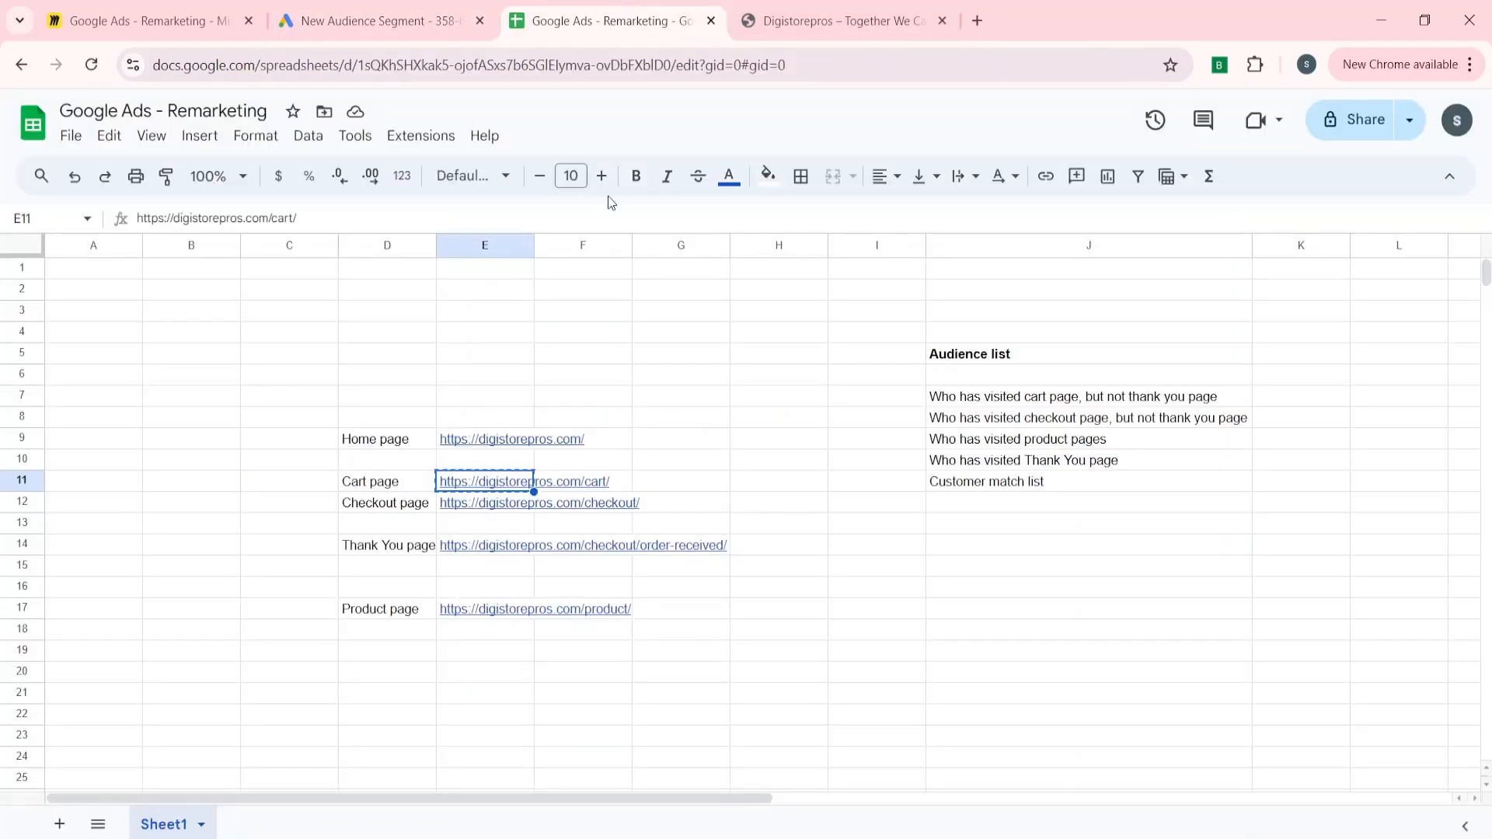
key(Left)
key(Down)
key(Down)
key(Right)
key(Down)
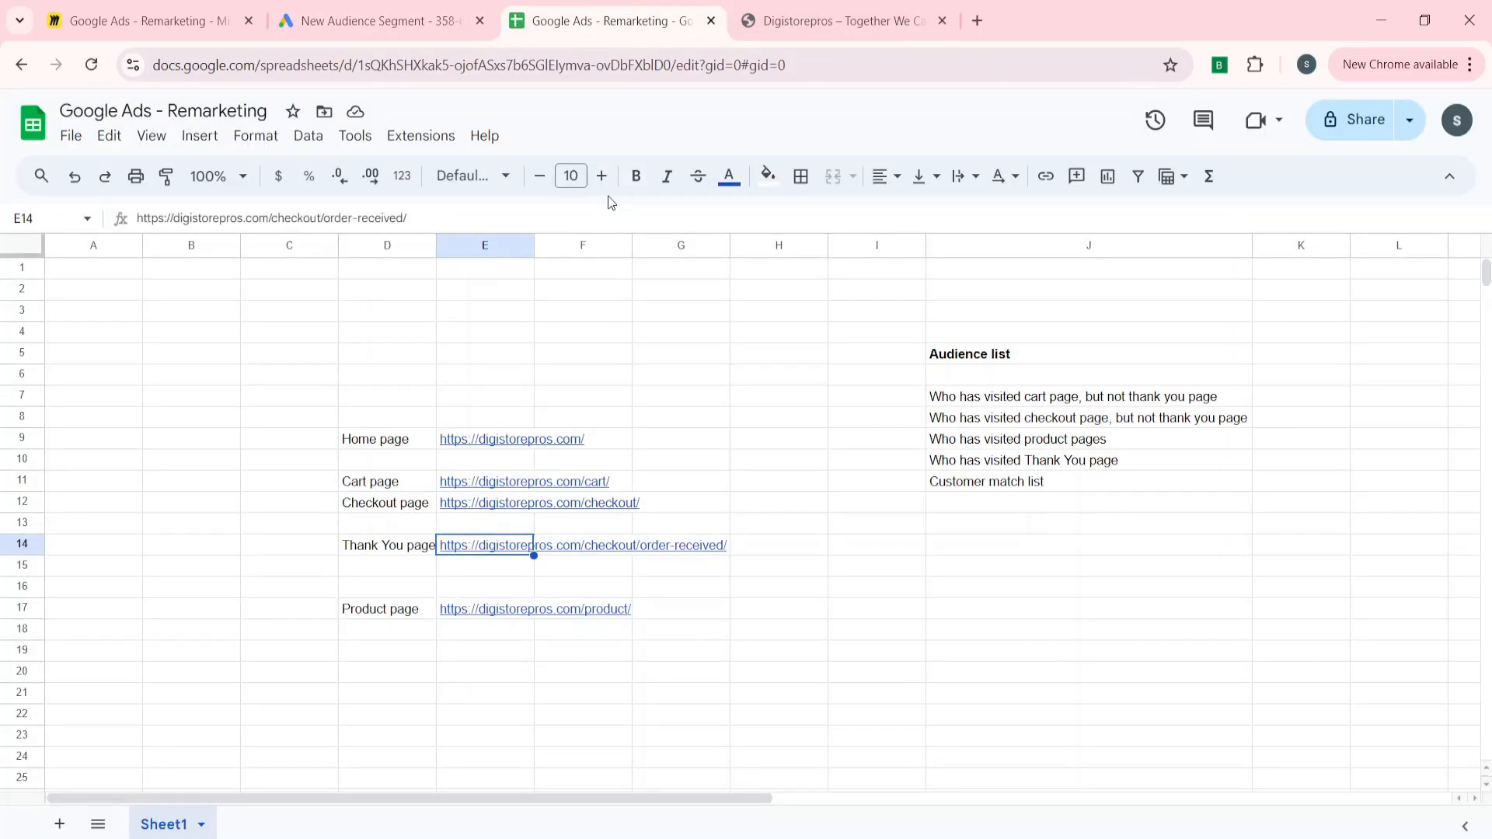
click(373, 21)
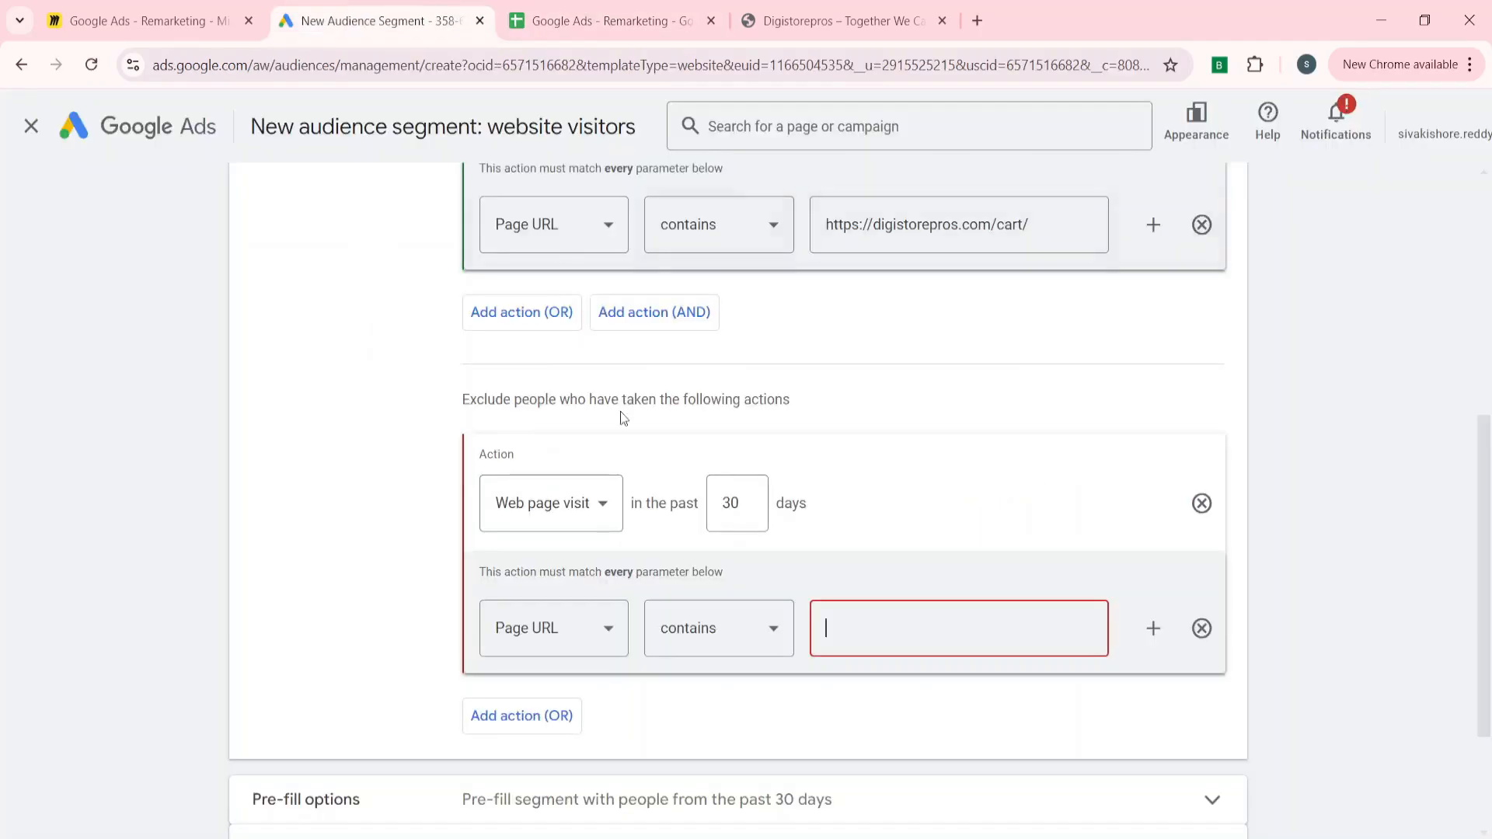
key(ctrl+v)
click(357, 600)
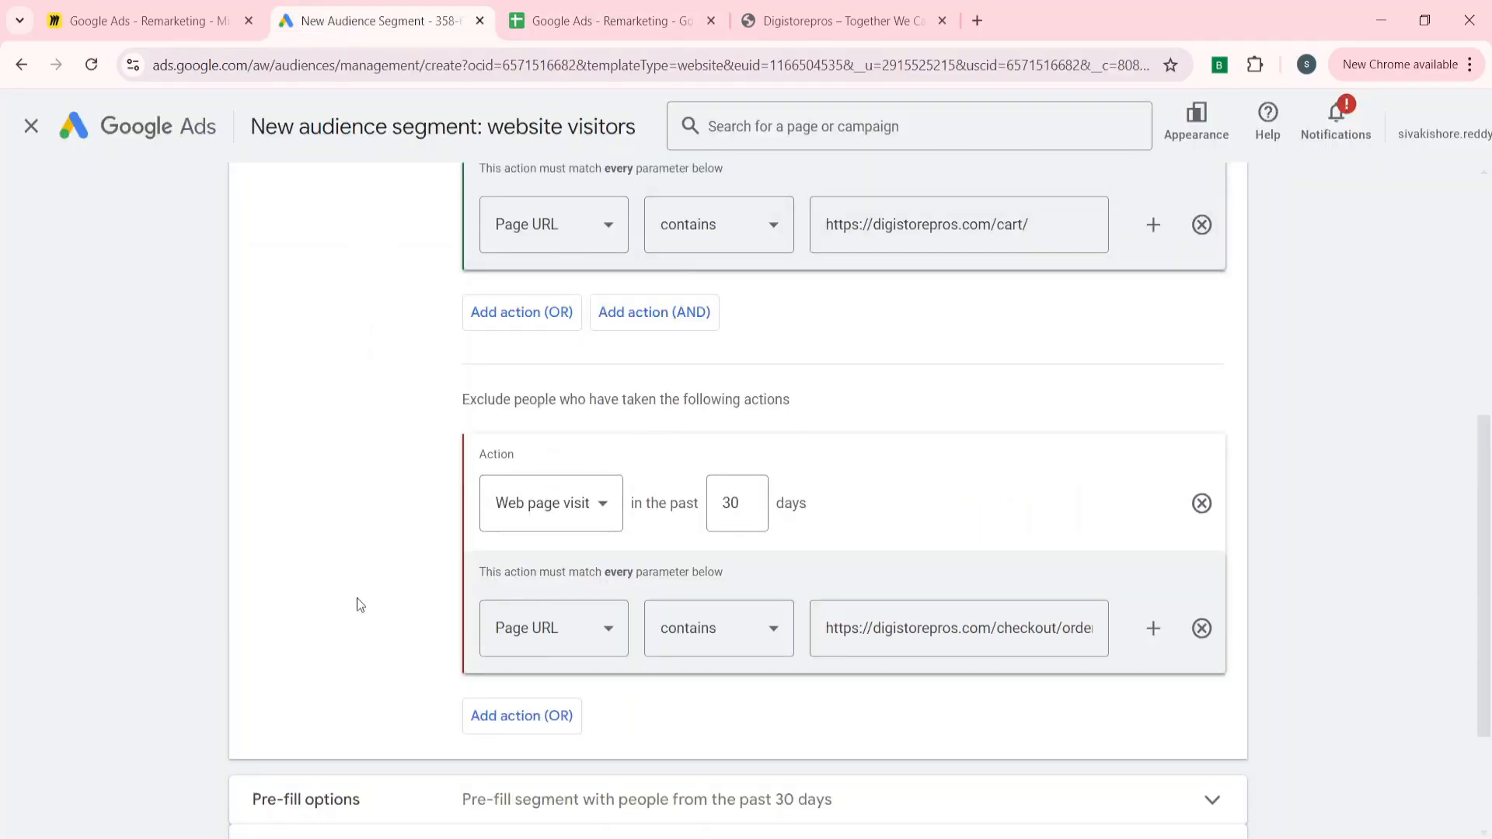
- Review the segment name and the include and exclude rules, and create the segment
scroll(357, 600, up, 3)
scroll(359, 604, up, 3)
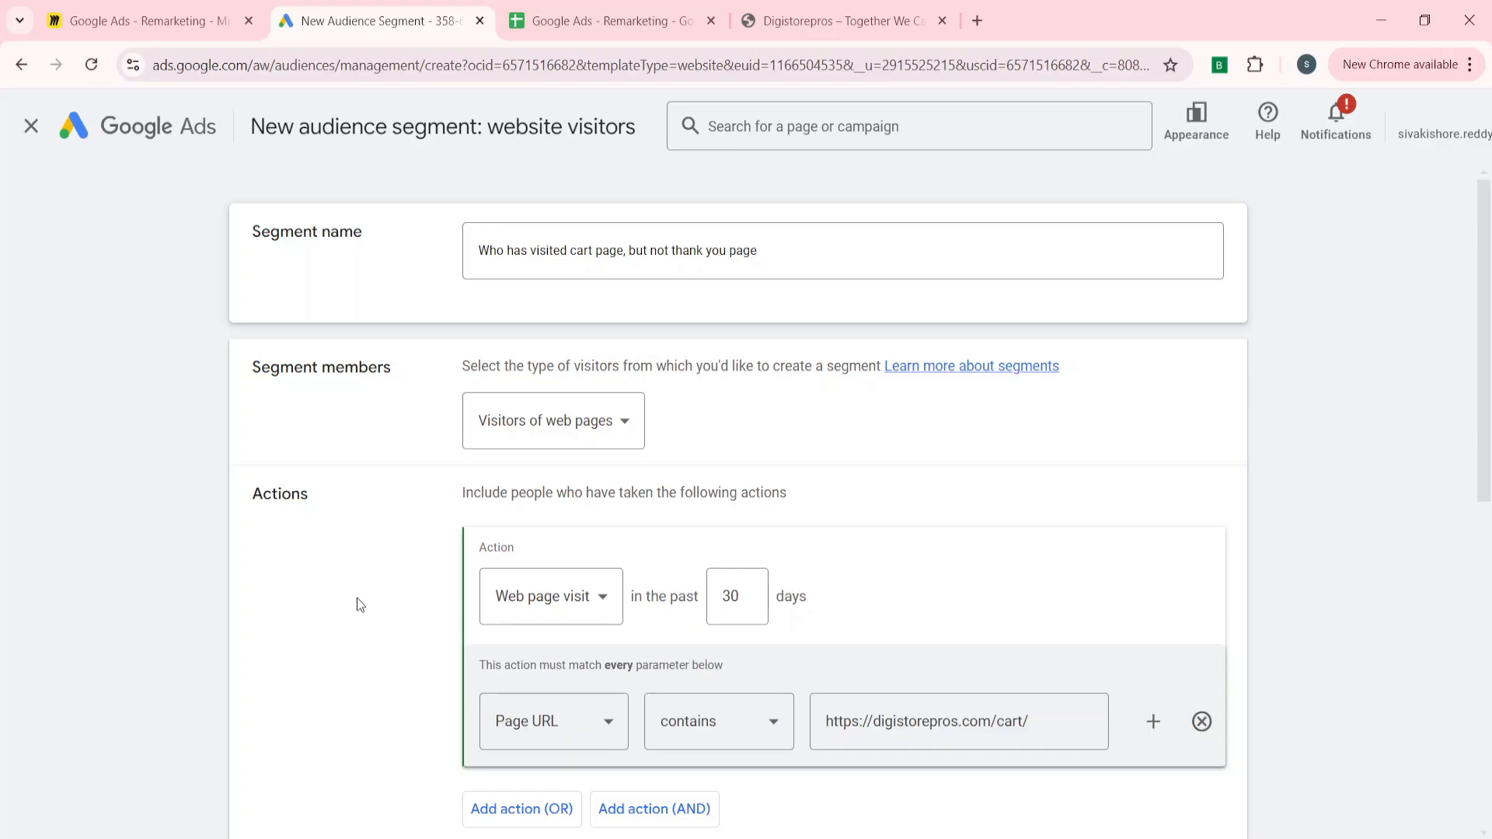
scroll(357, 605, down, 9)
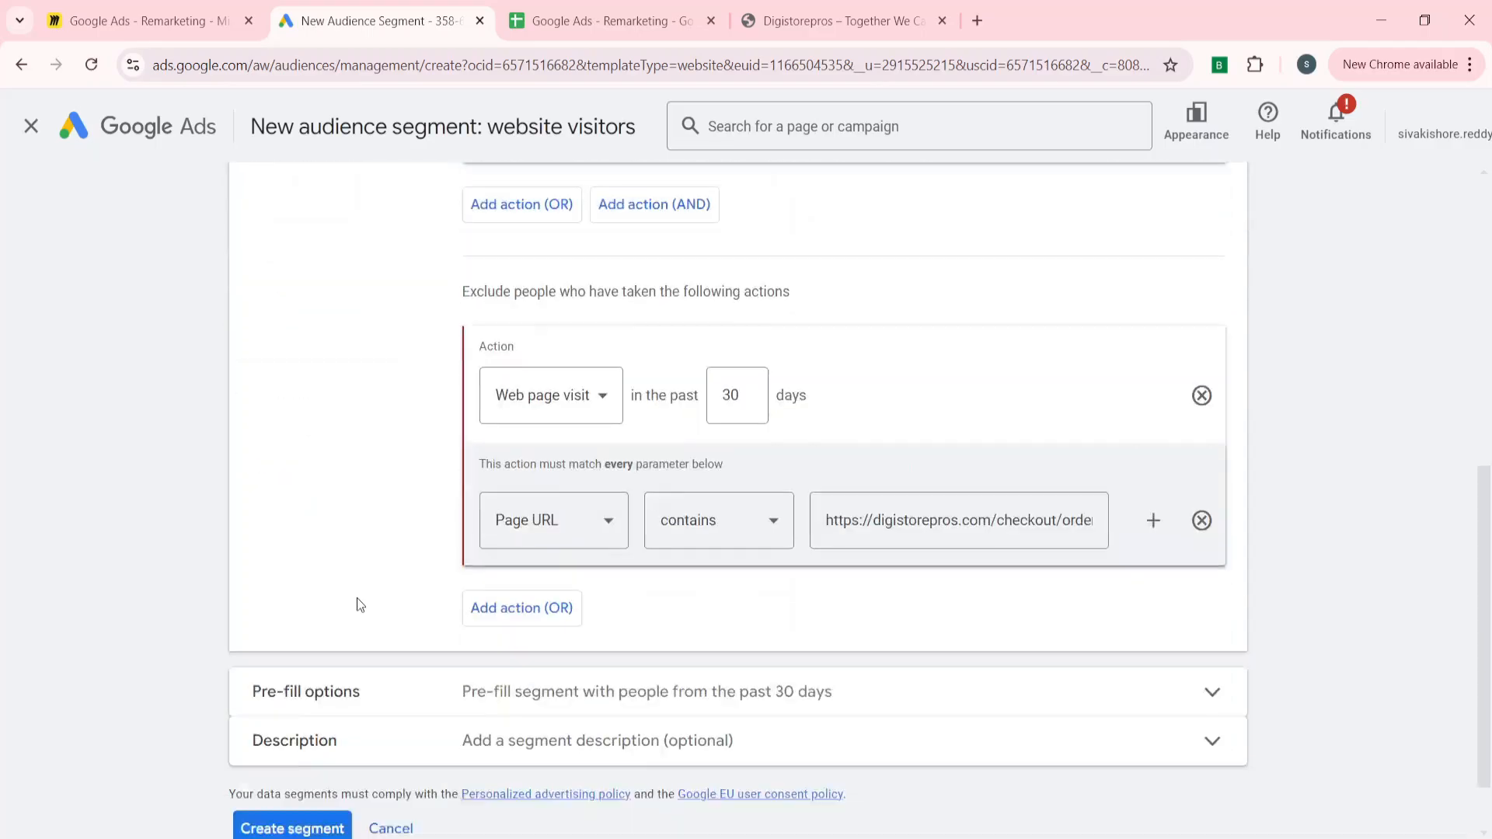
click(293, 752)
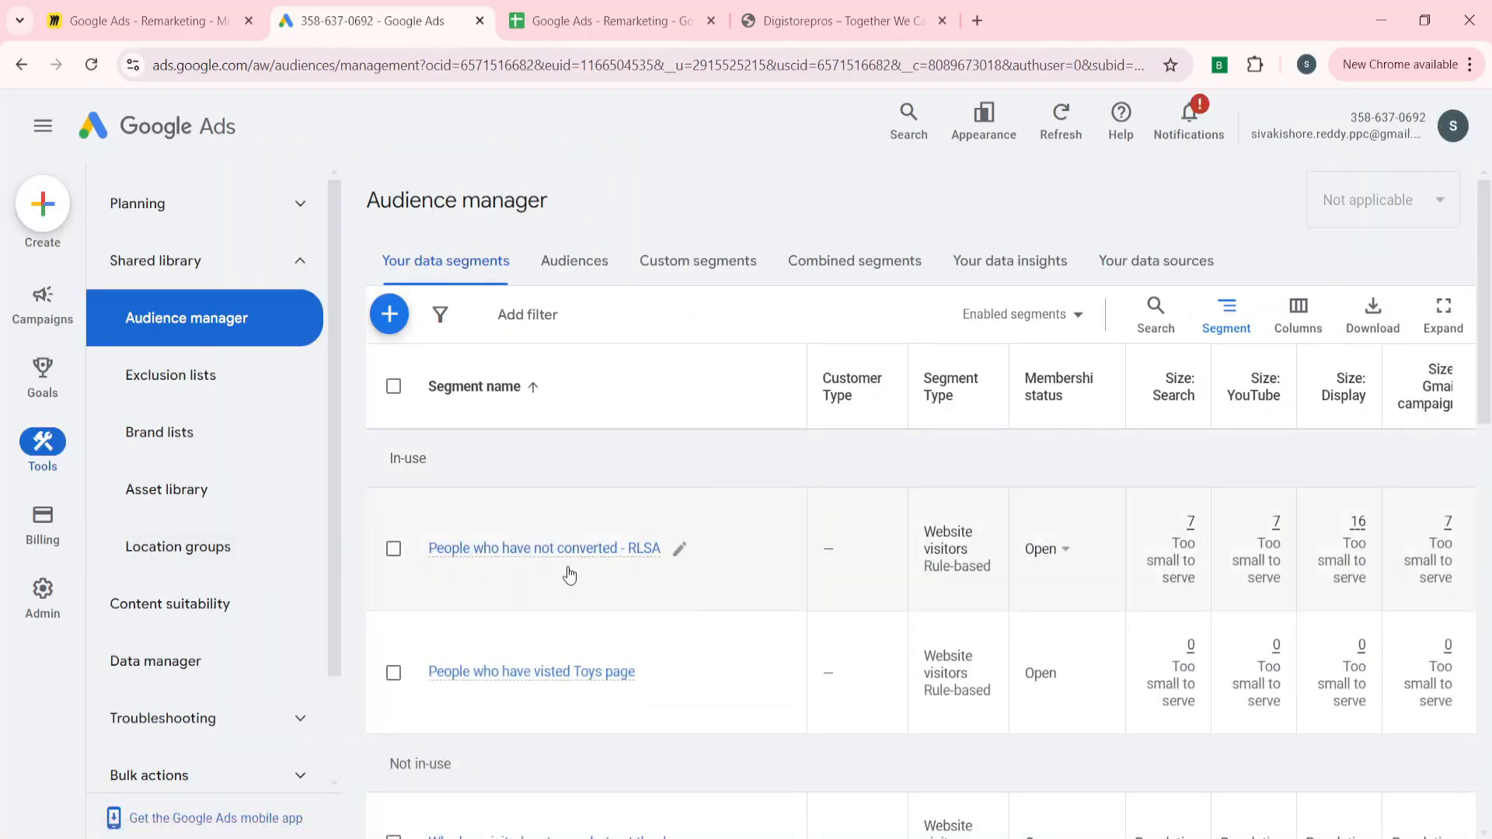
- Copy the audience name "Who has visited checkout page, but not thank you page" from J8 of the spreadsheet and return to Google Ads
click(614, 21)
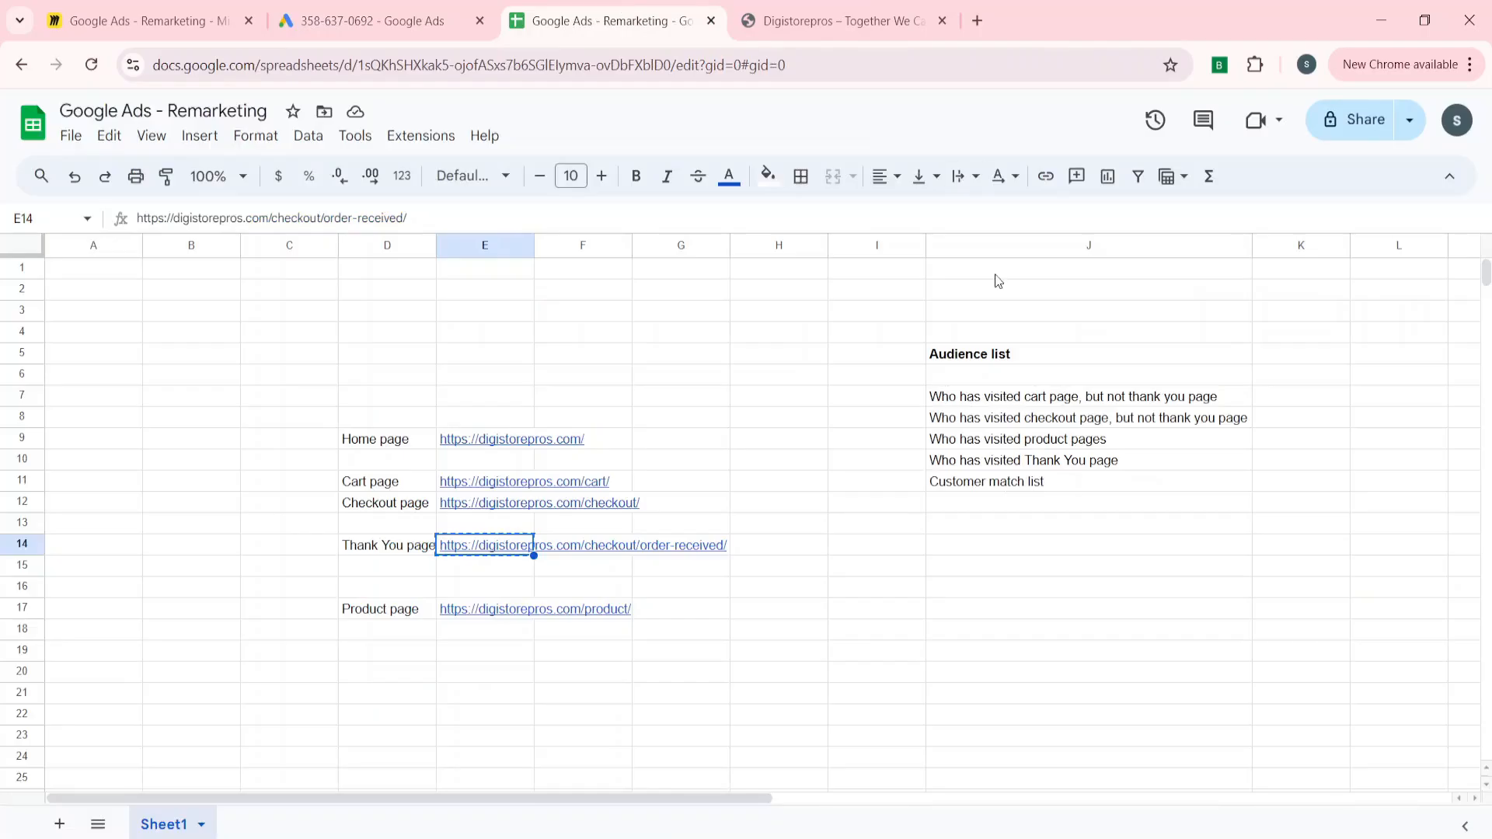
key(Right)
key(Up)
key(Up)
key(Up)
key(Up)
key(Up)
key(Right)
key(Right)
key(Right)
key(Right)
key(Up)
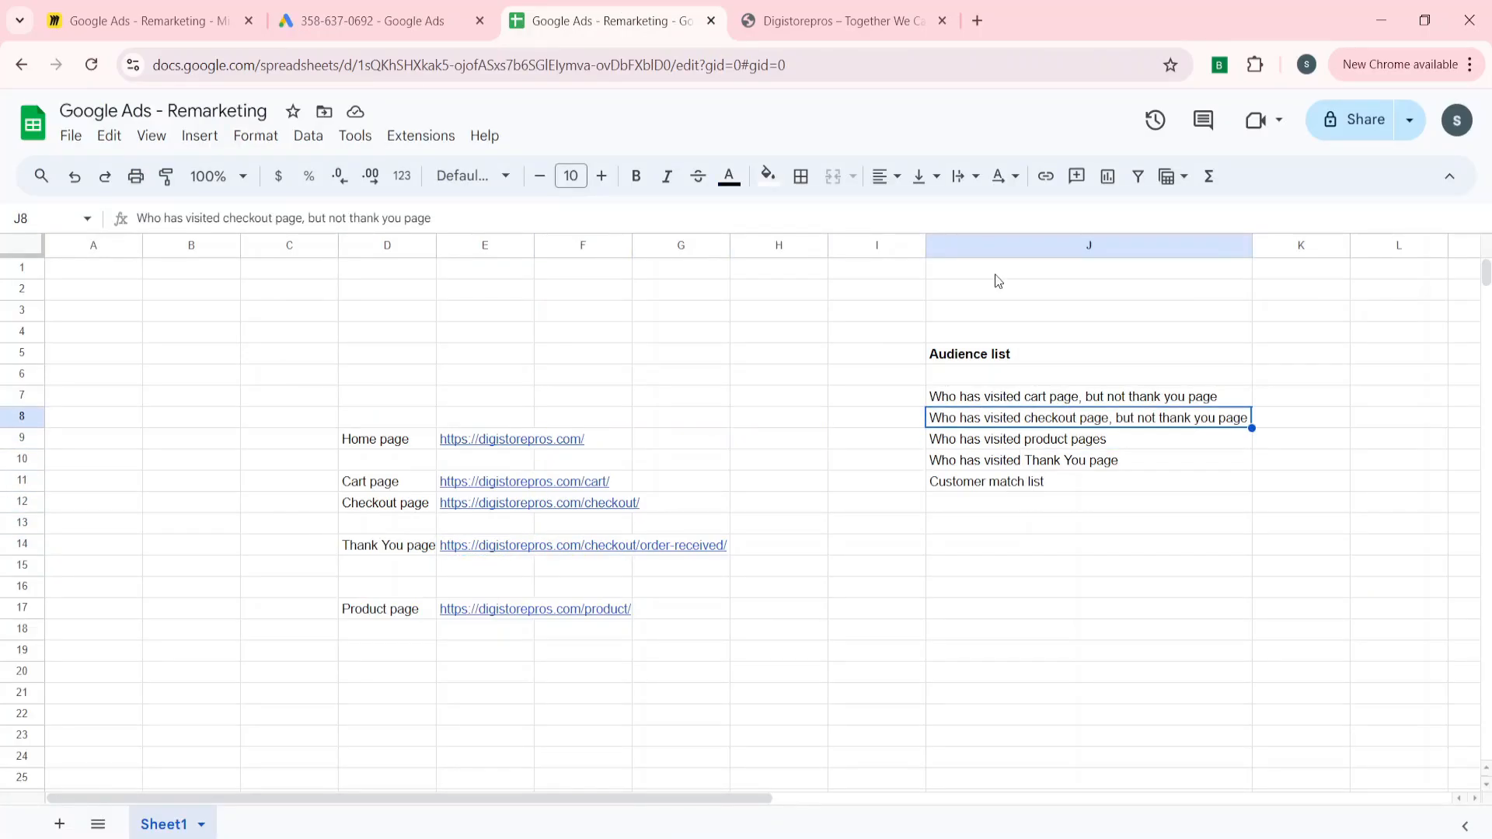
click(424, 17)
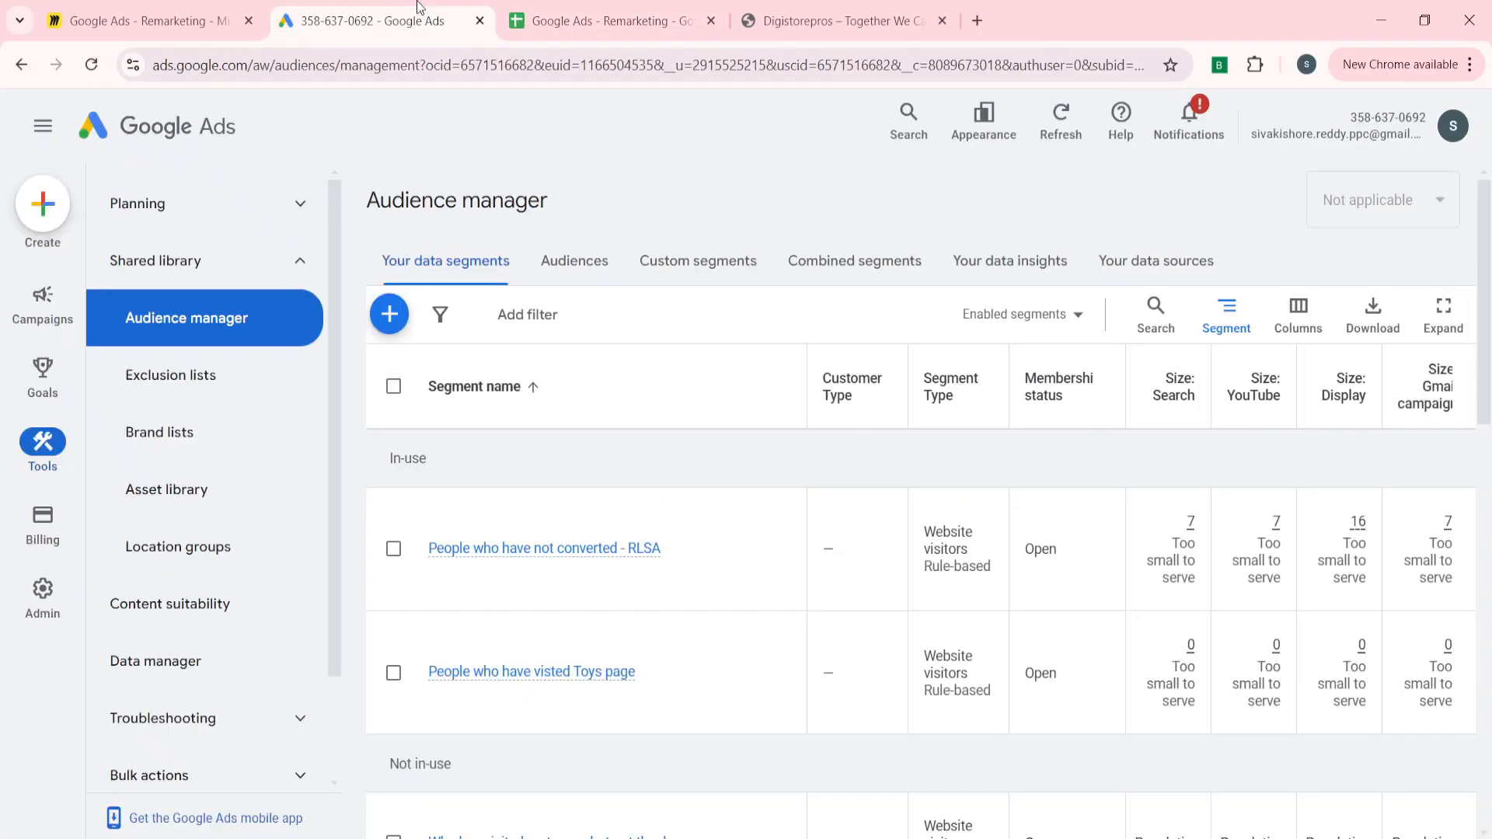
- Start a website visitors segment and name it "Who has visited checkout page, but not thank you page"
click(383, 316)
click(475, 333)
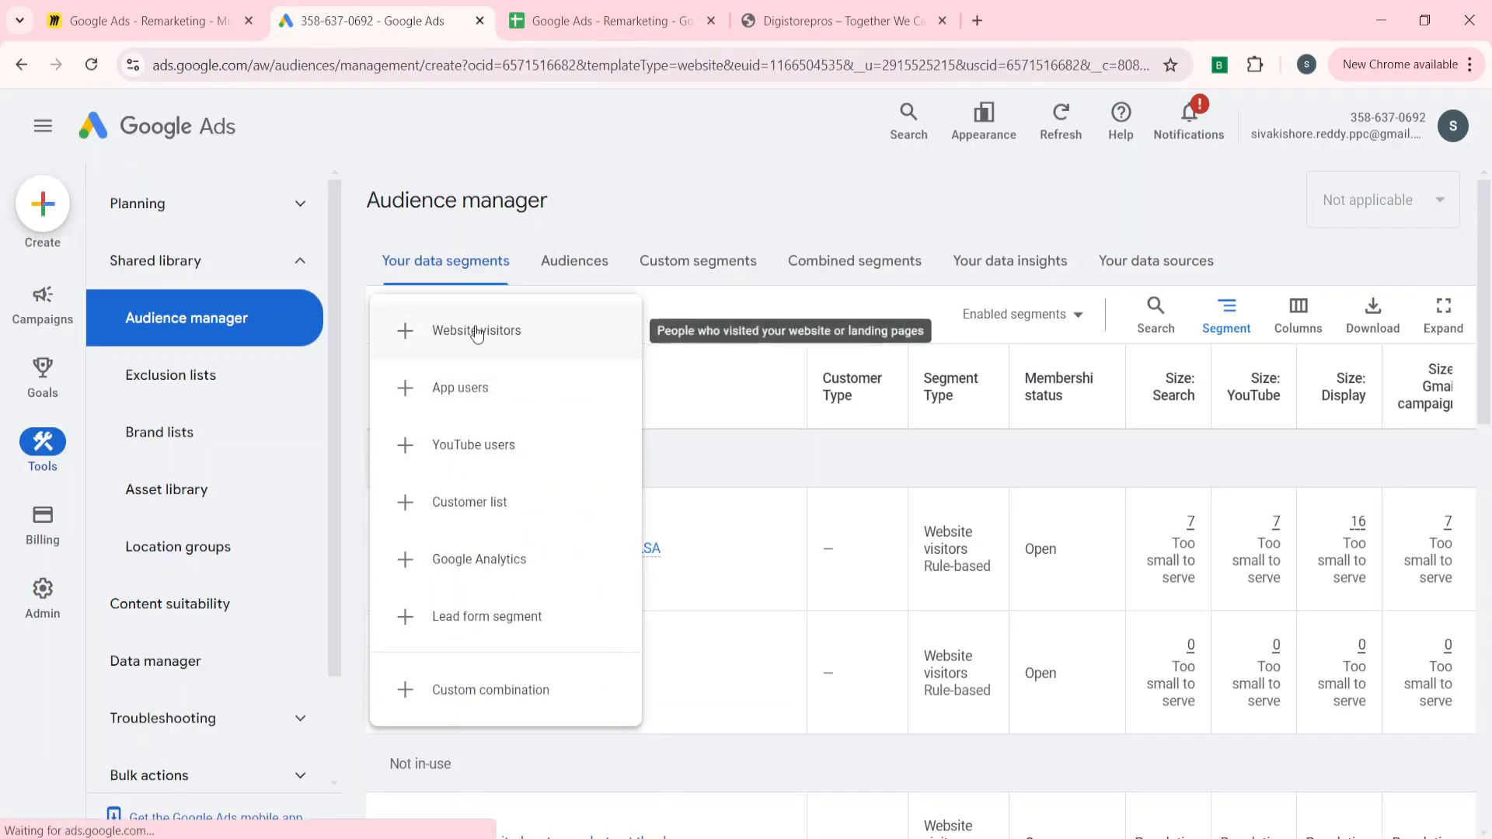
click(567, 17)
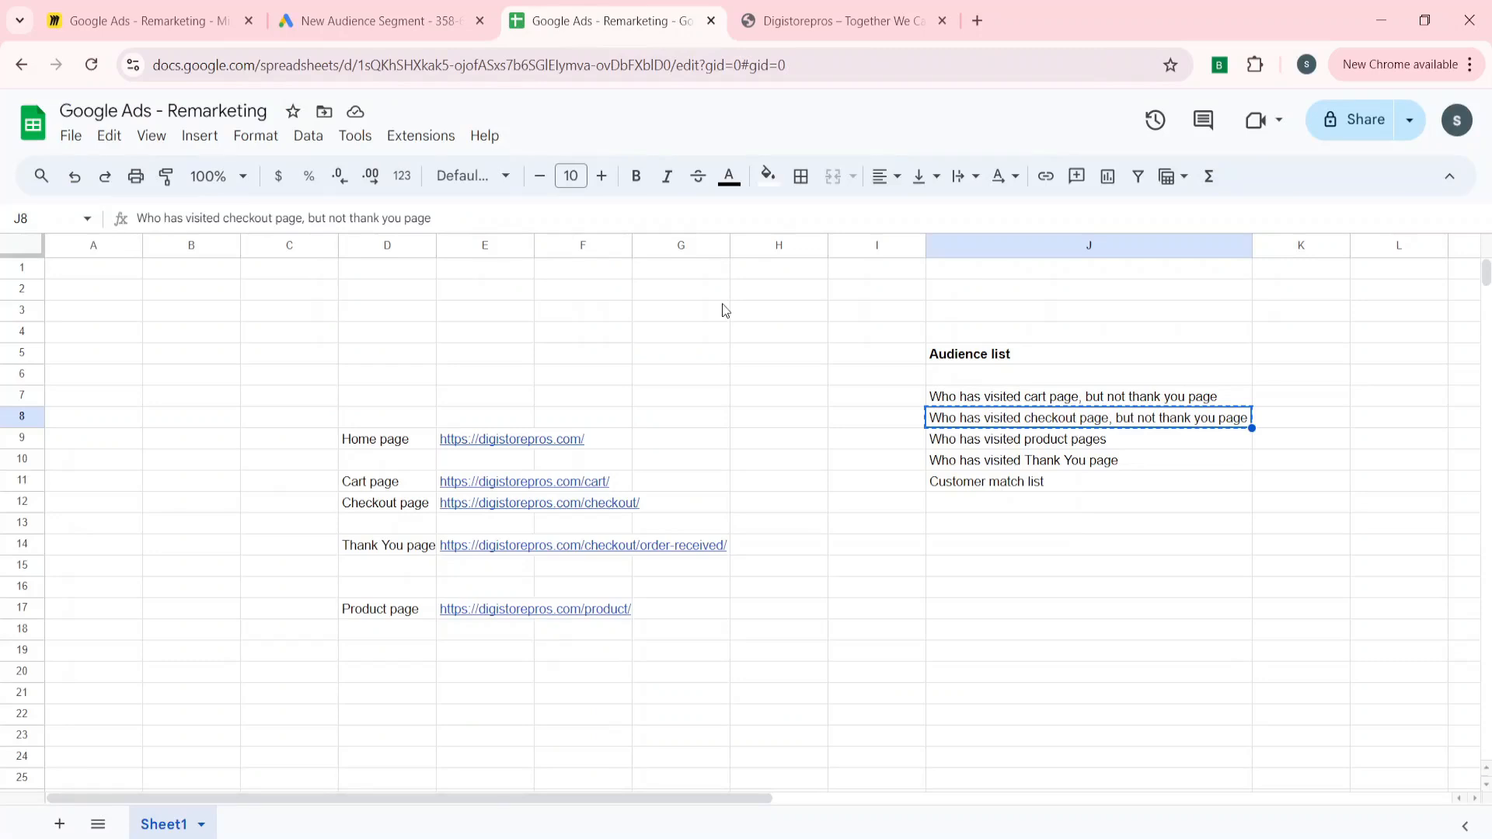
click(381, 20)
click(566, 246)
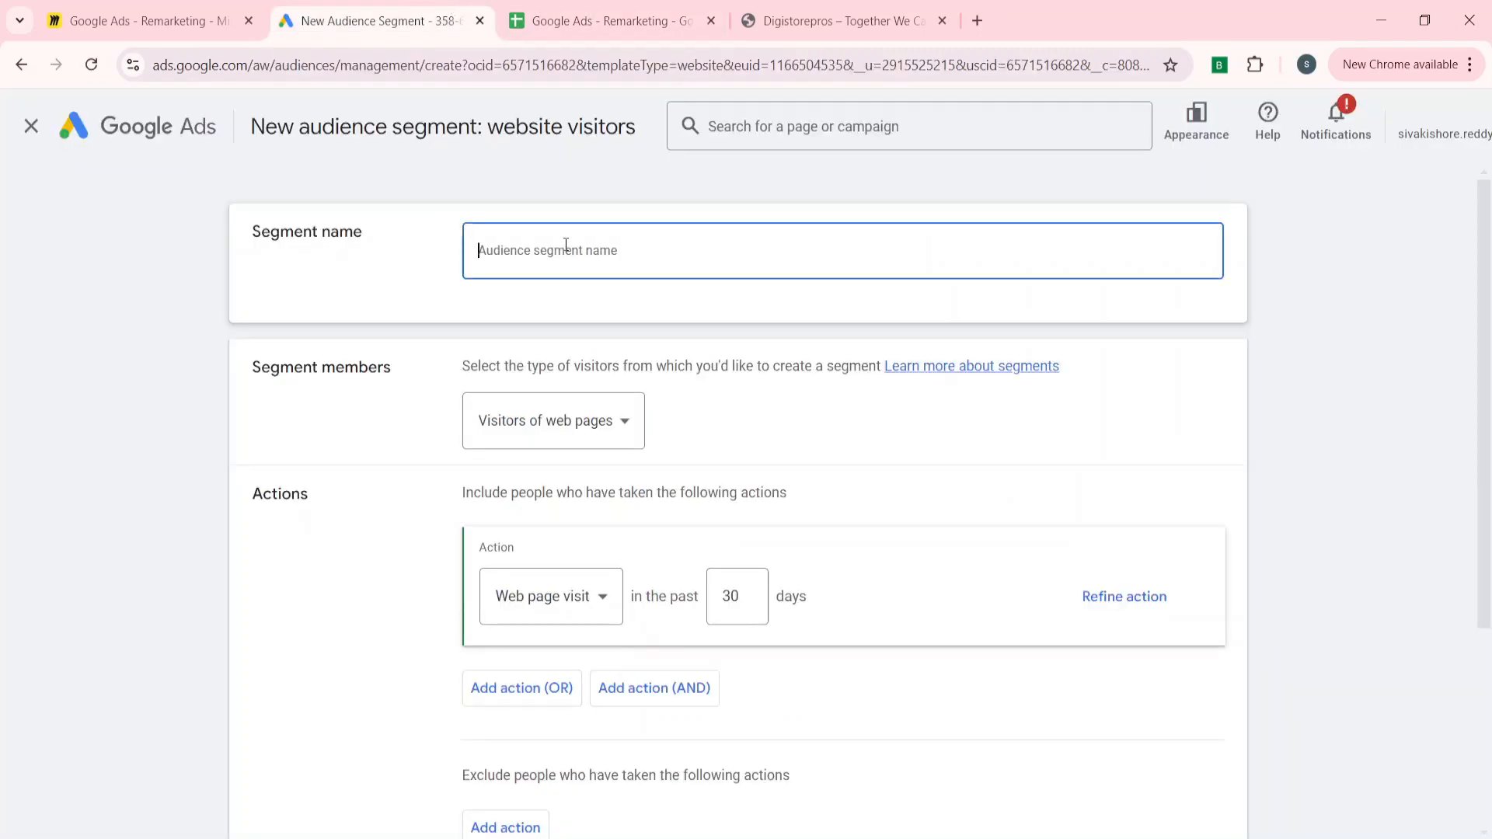
text(Who has visited checkout page, but not thank you page)
scroll(423, 559, down, 2)
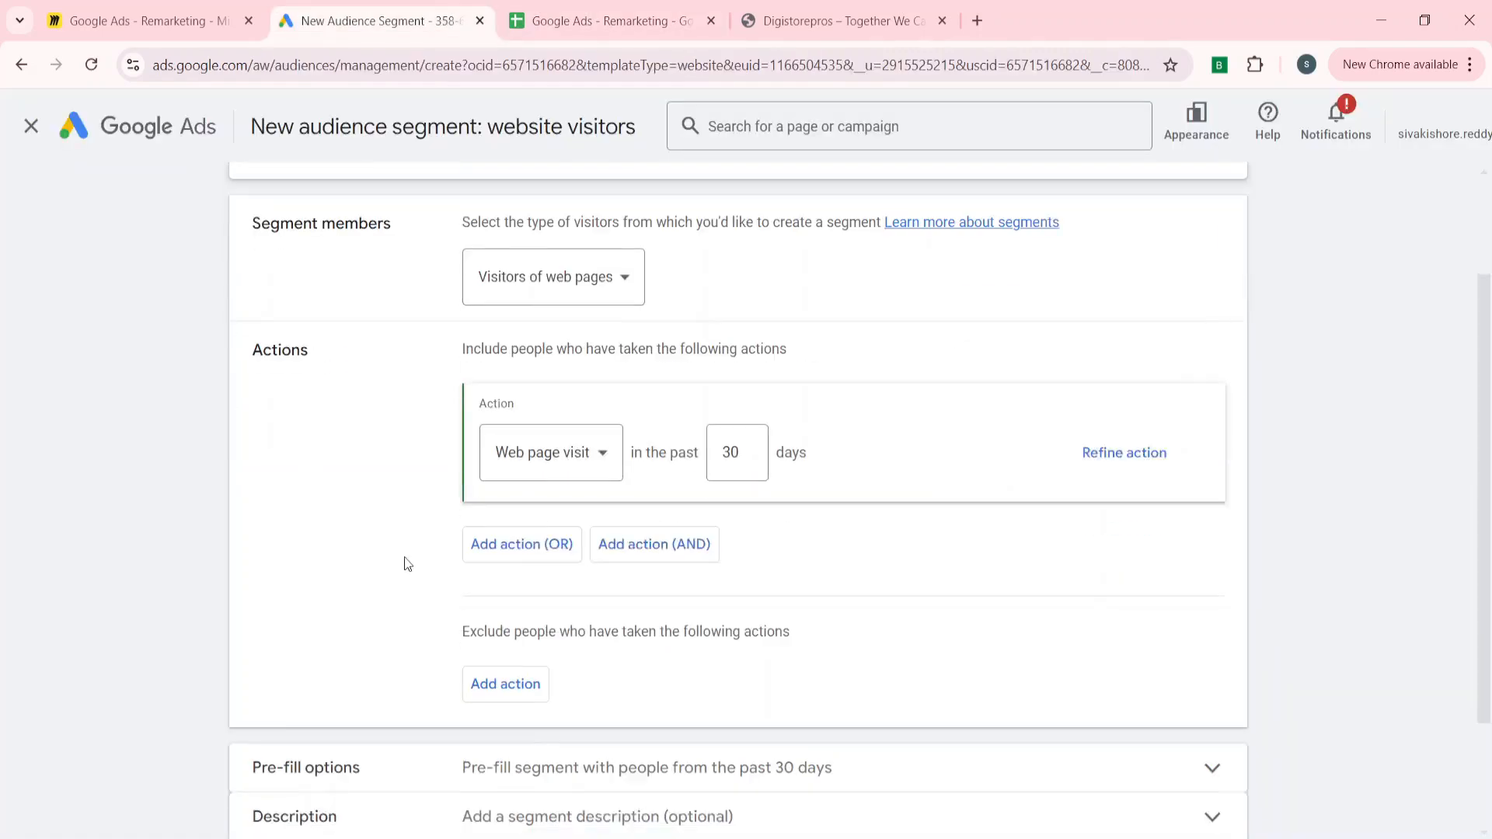
click(1146, 464)
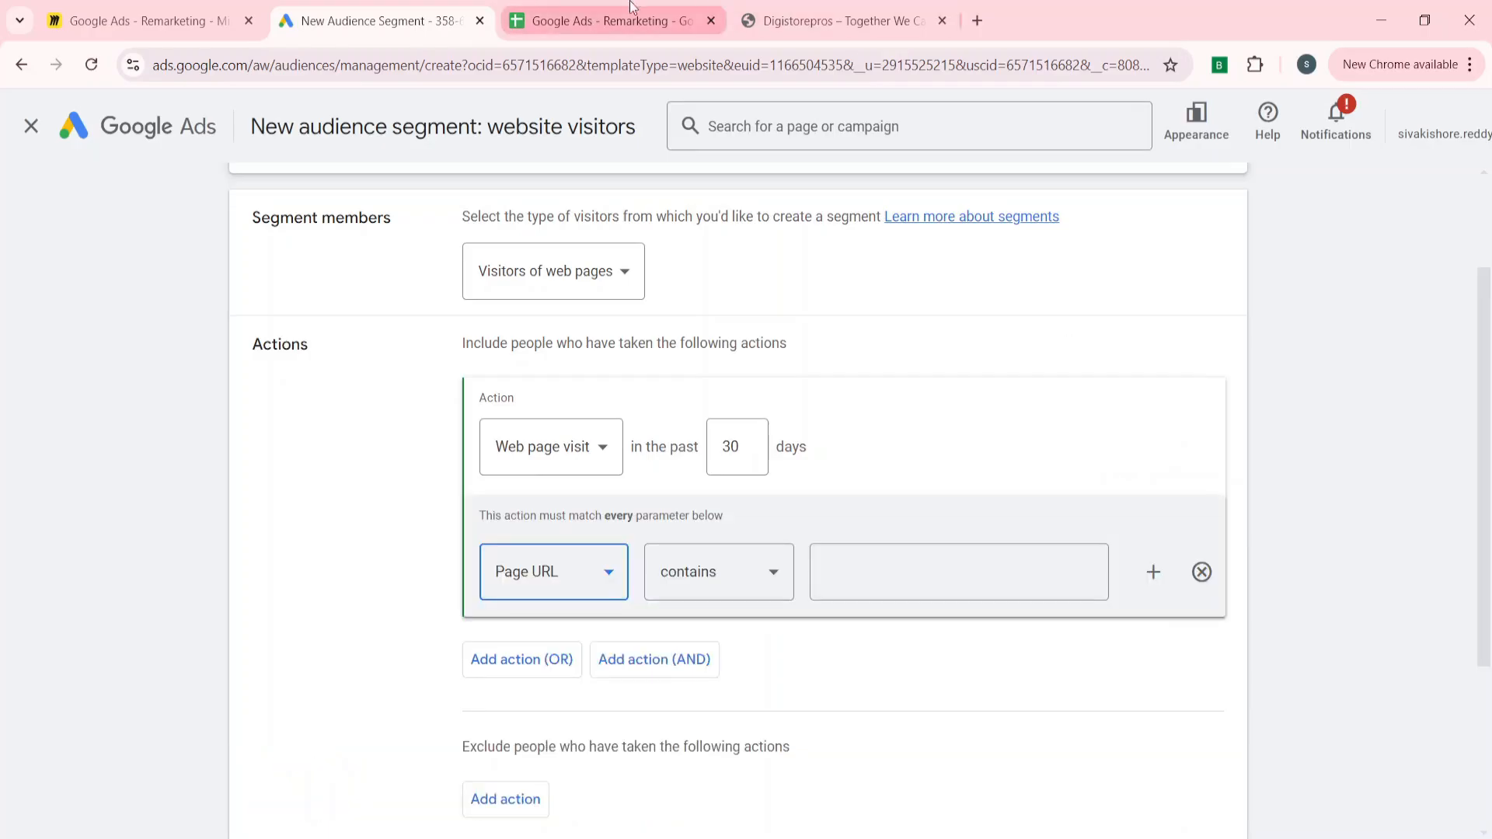
click(622, 8)
key(Left)
key(Left)
key(Left)
key(Left)
key(Left)
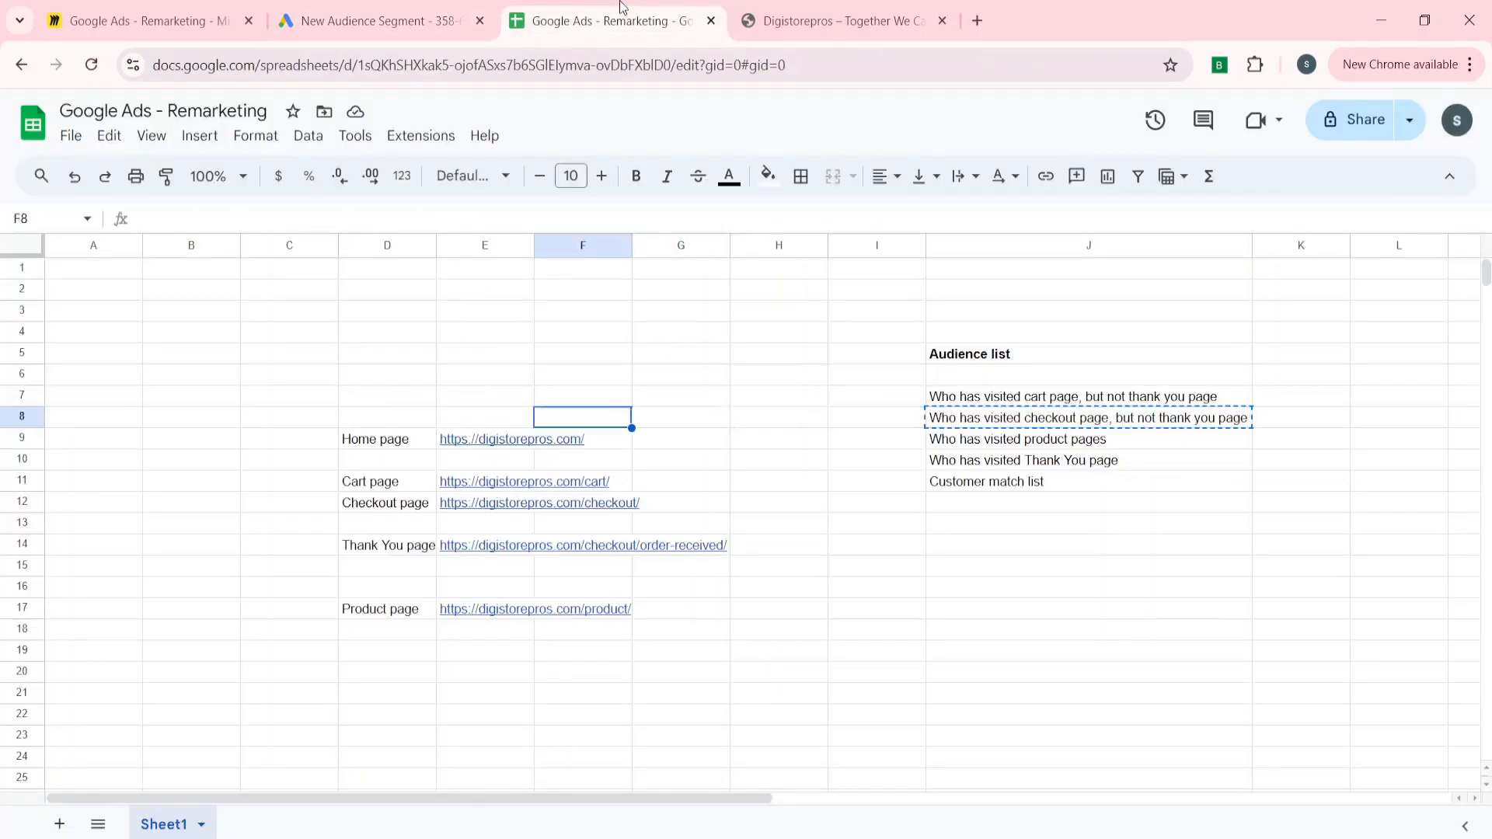
key(Down)
key(Down)
key(Down)
key(Down)
key(ctrl+c)
click(425, 7)
click(895, 564)
key(ctrl+v)
- Add an exclusion action for web page visits in the past 30 days and refine it by page URL
scroll(836, 681, down, 3)
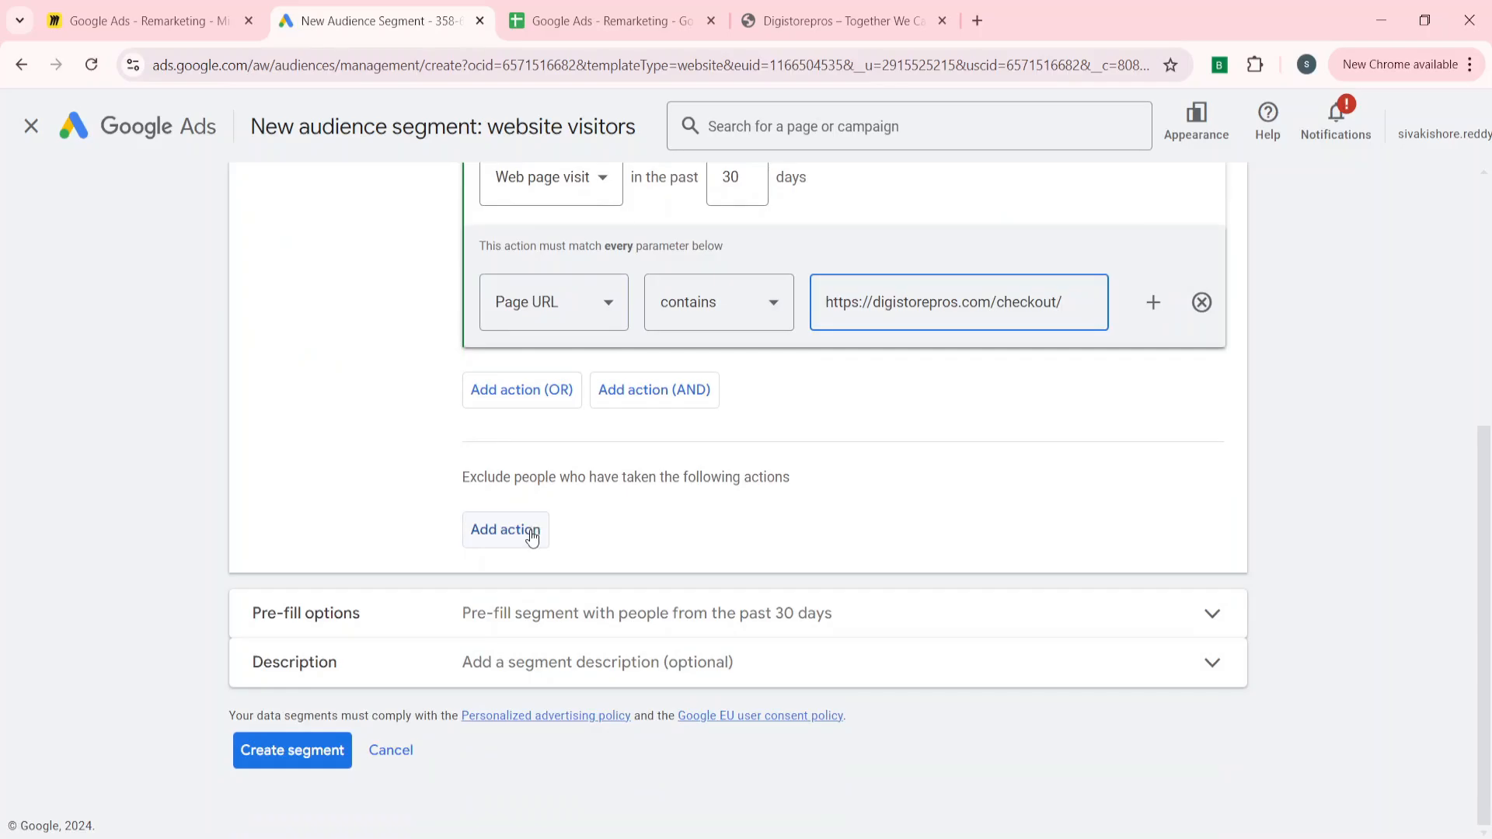
click(531, 537)
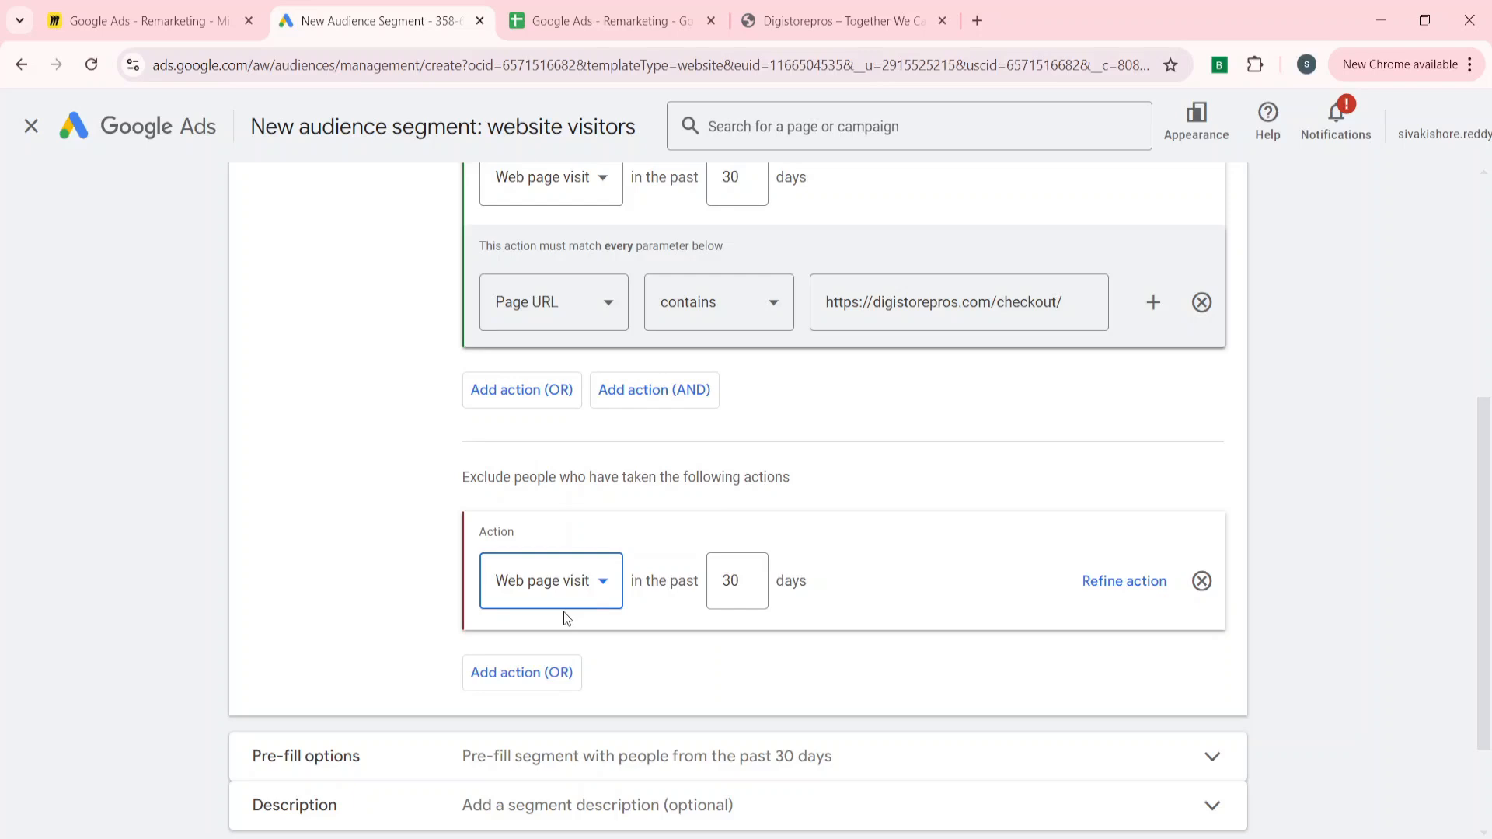
scroll(875, 436, down, 1)
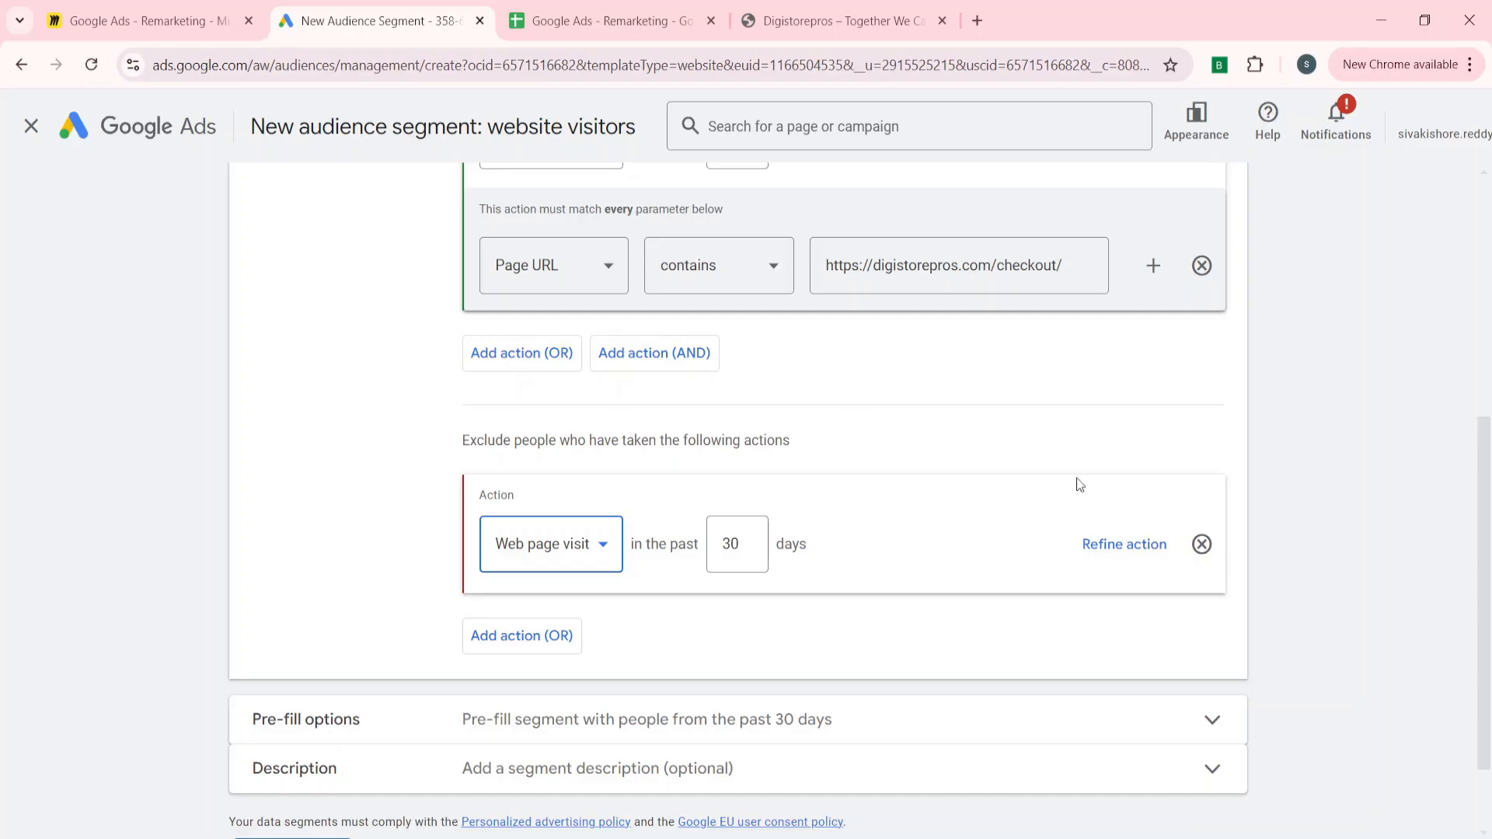
click(1124, 546)
scroll(807, 484, down, 1)
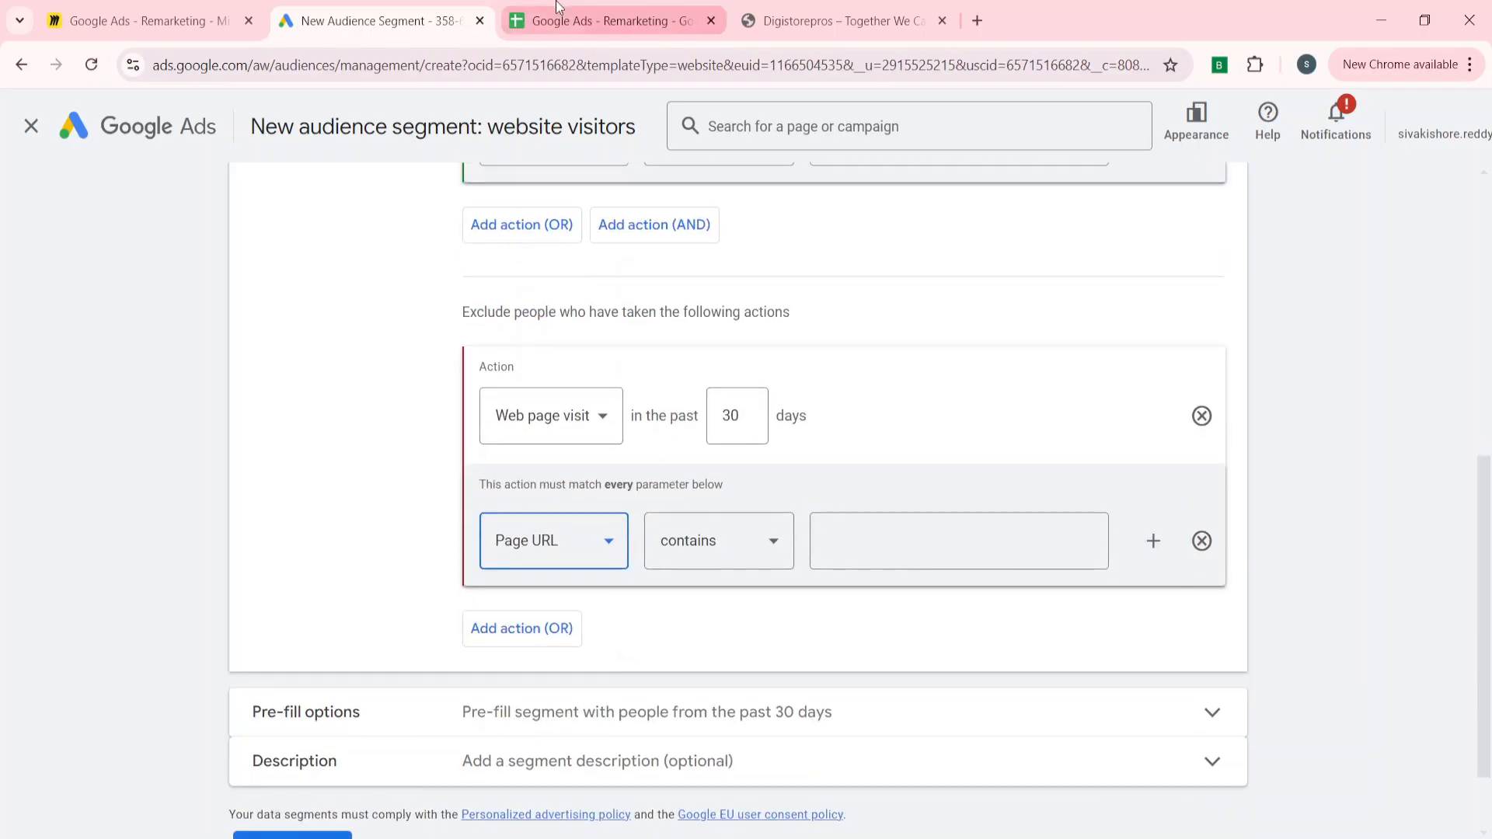
click(610, 21)
key(Down)
key(Down)
key(Down)
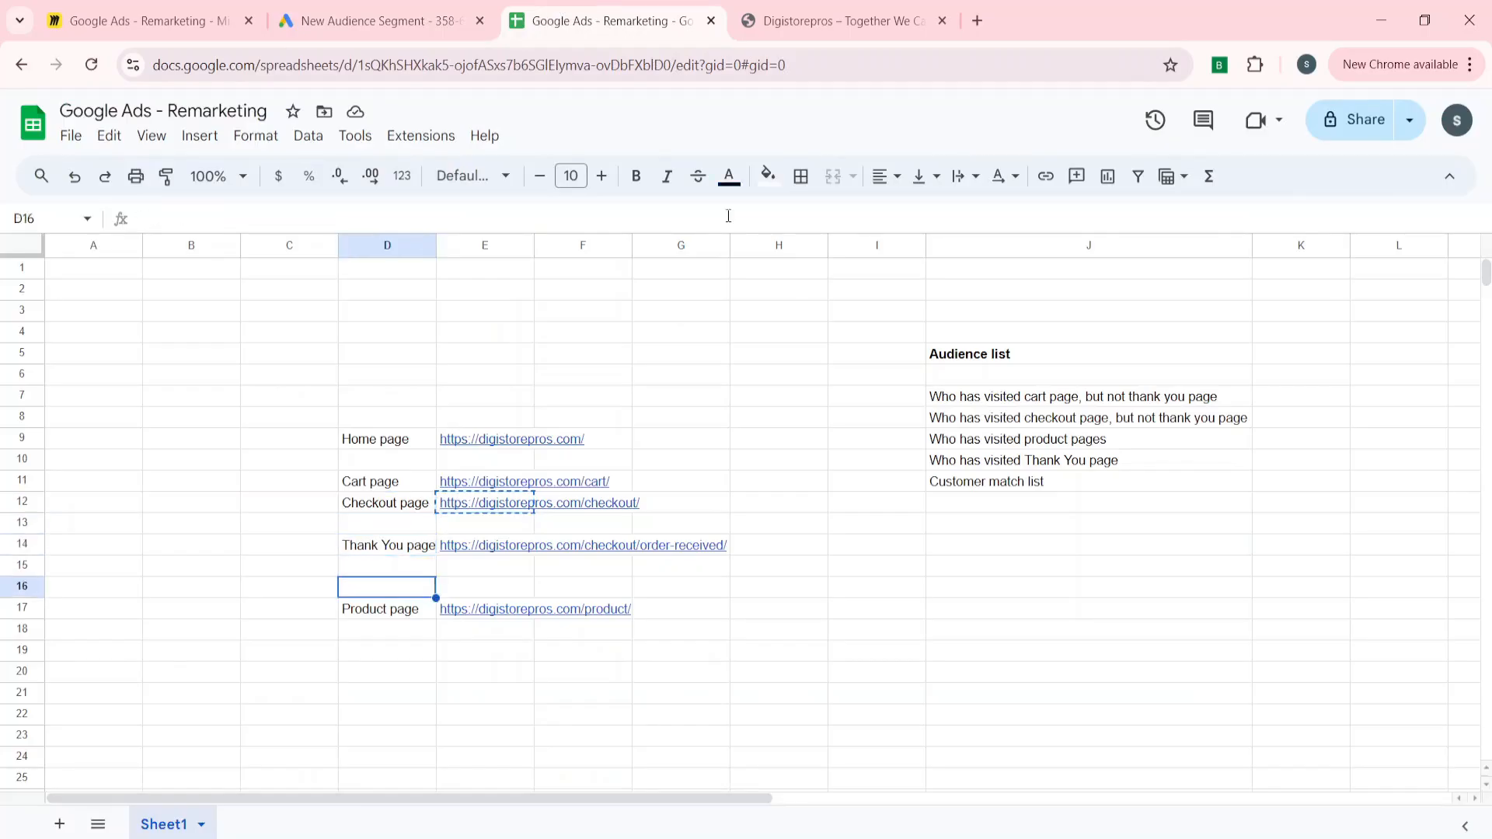
key(Up)
key(Right)
key(Up)
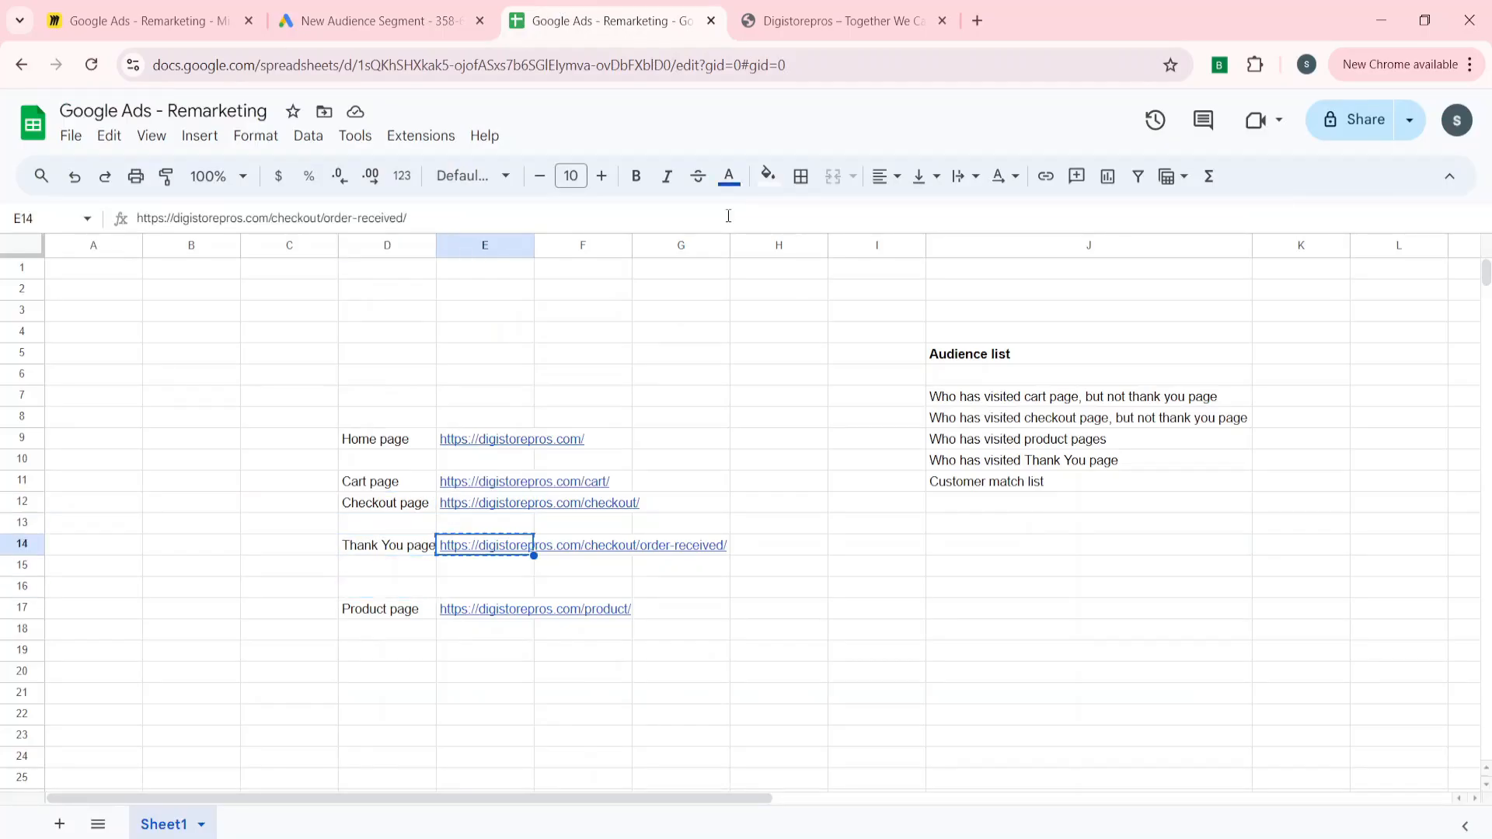
click(445, 16)
click(873, 541)
key(ctrl+v)
- Create the checkout page visitors segment with its include and exclude rules
click(349, 503)
scroll(355, 505, down, 2)
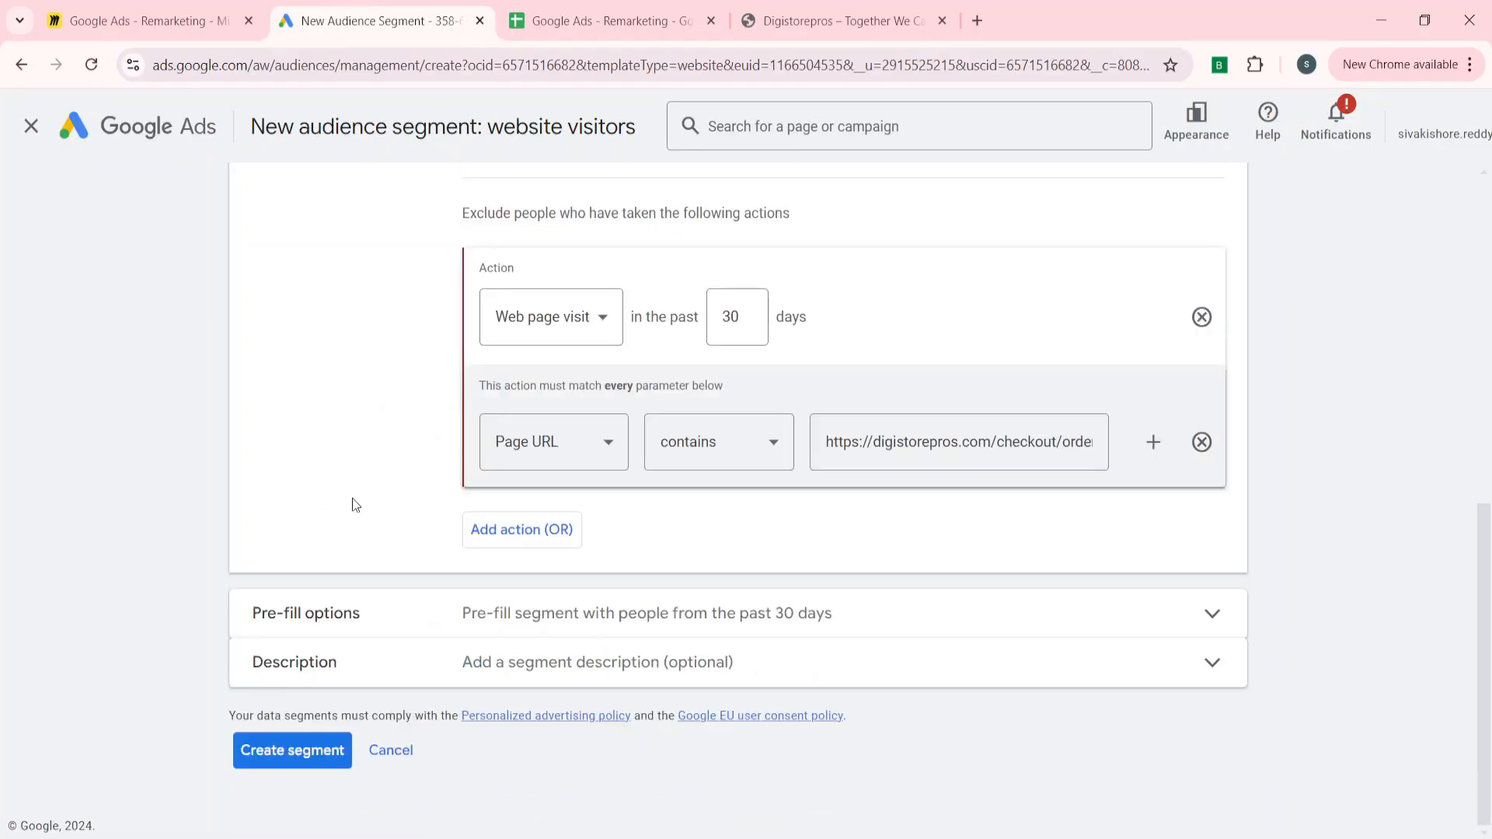
click(282, 738)
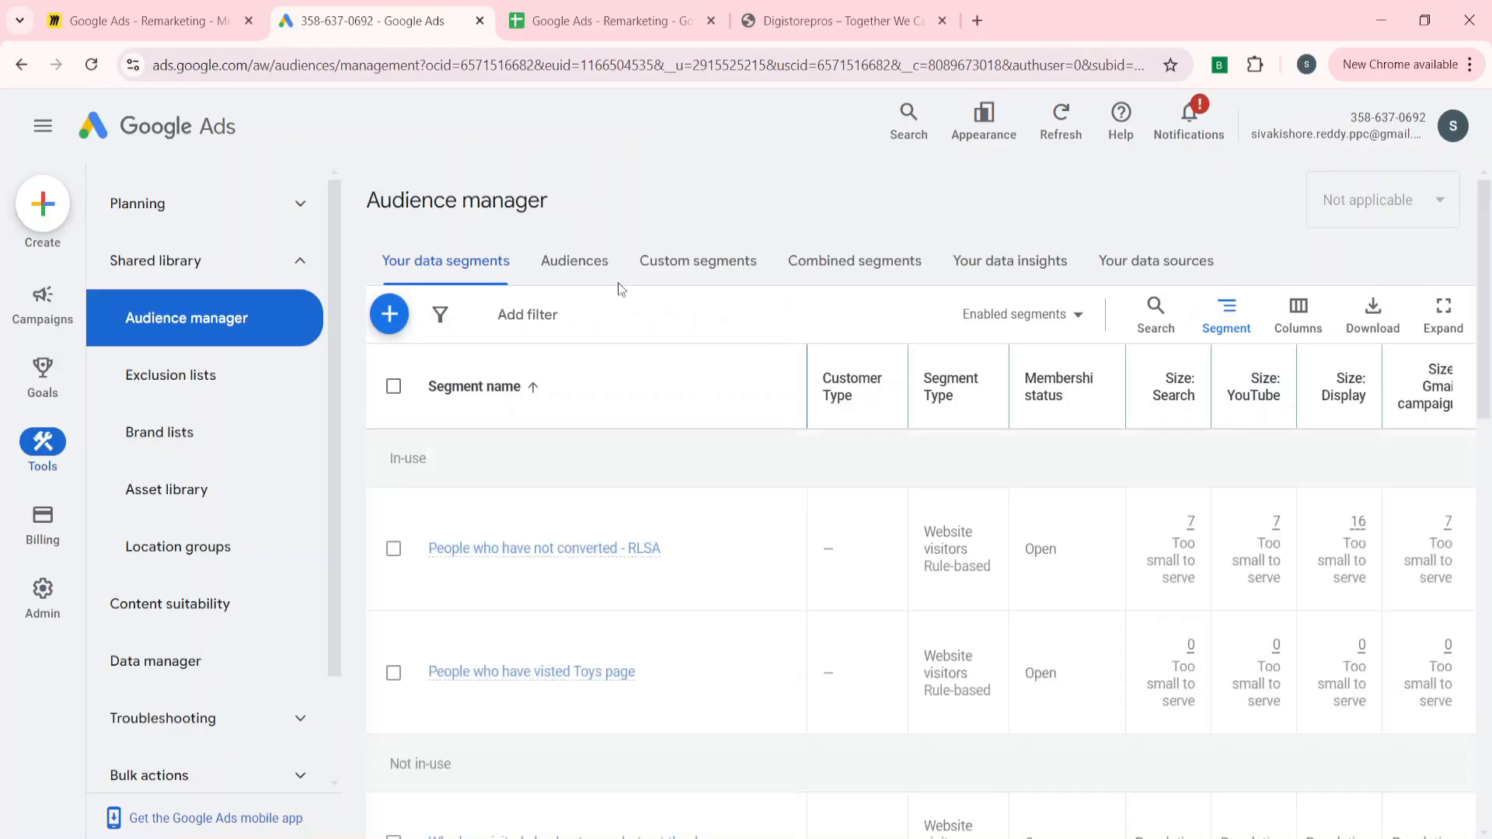
- Select the audience name "Who has visited product pages" in J9 of the spreadsheet and return to Google Ads
click(666, 13)
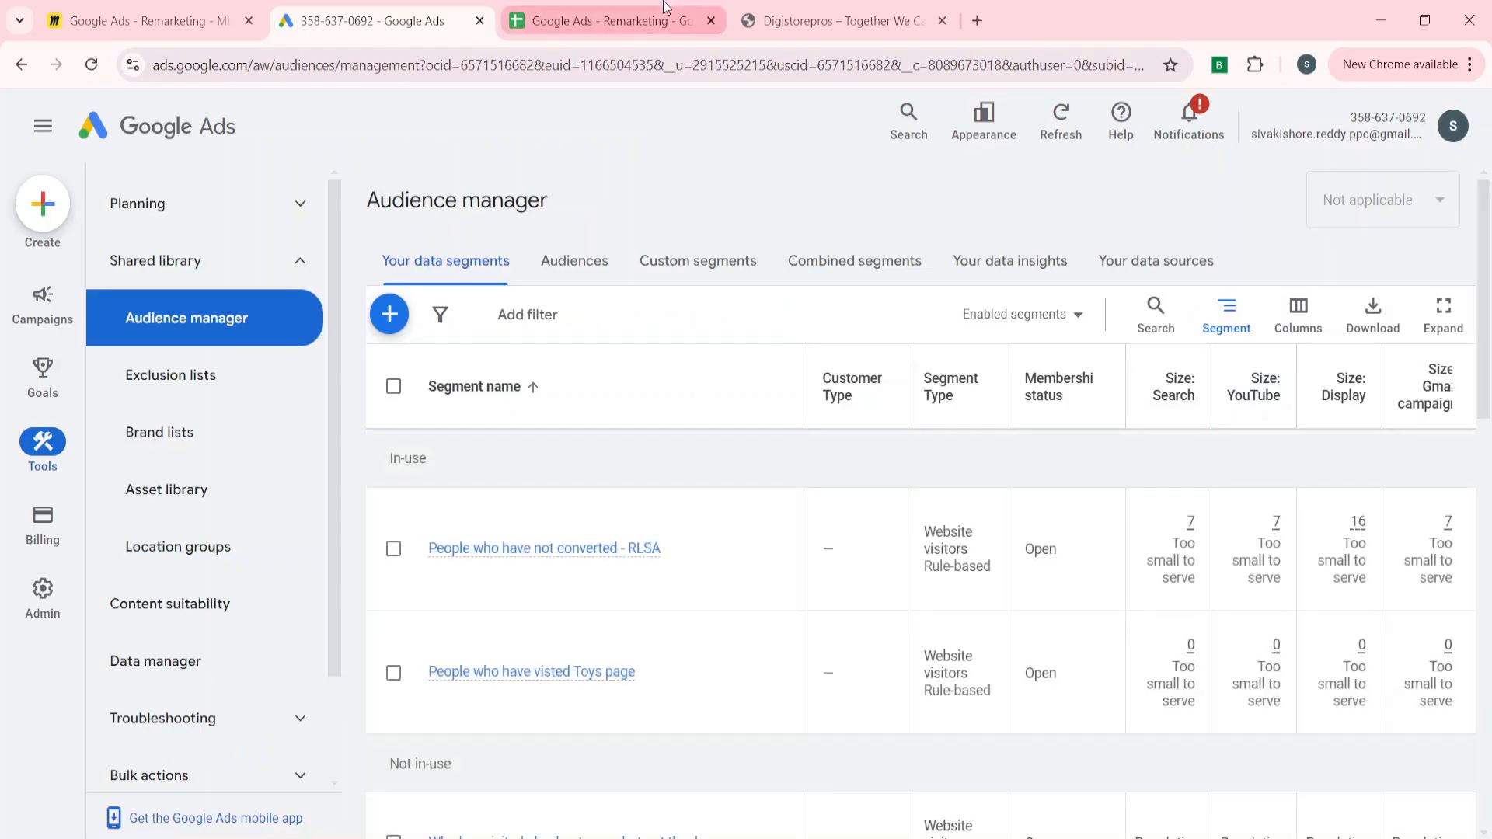
key(Right)
key(Right)
key(Right)
key(Right)
key(Right)
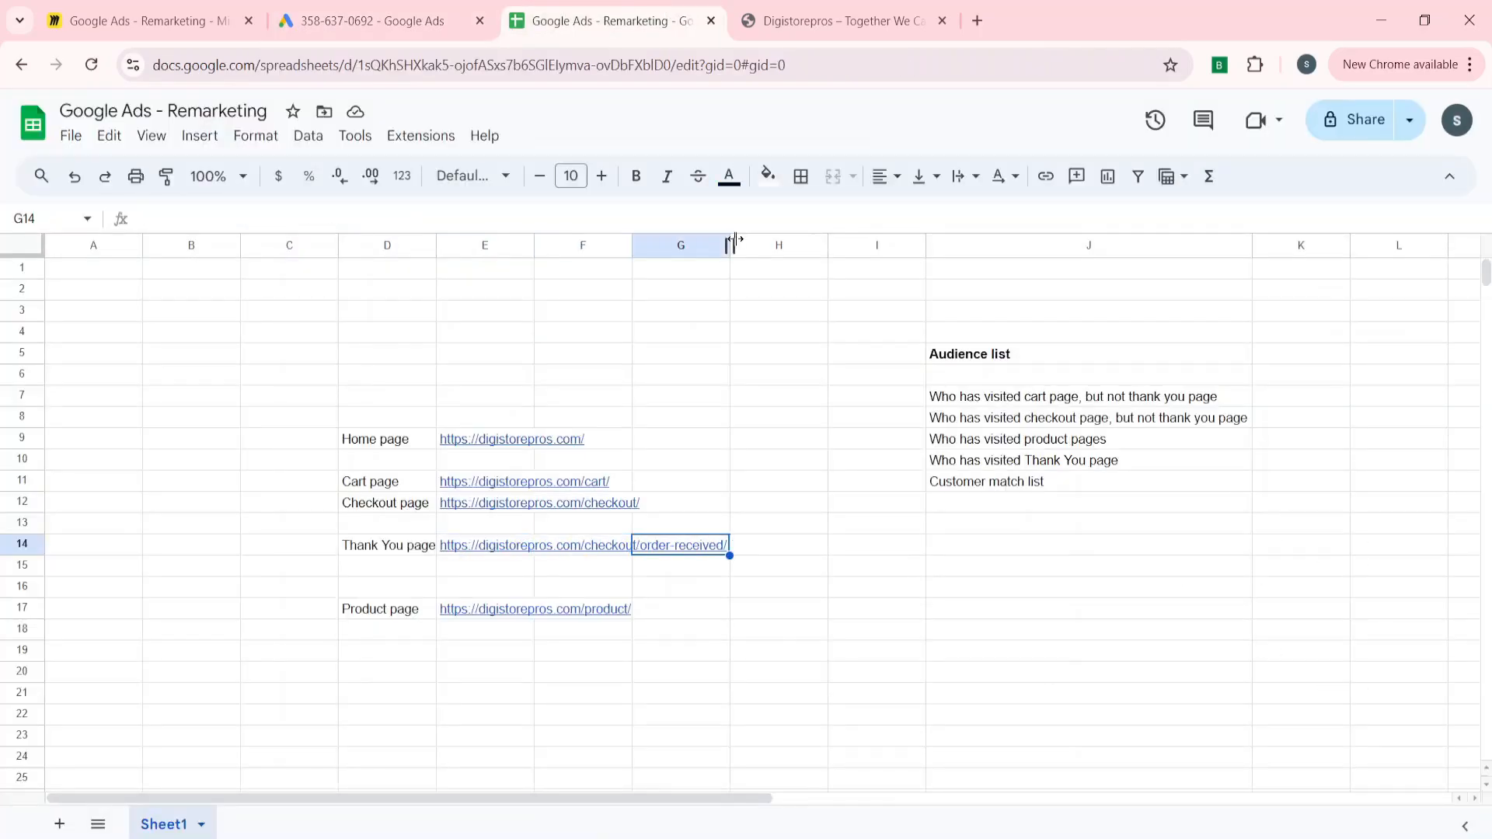
key(Up)
key(Up)
key(Up)
key(Up)
key(Up)
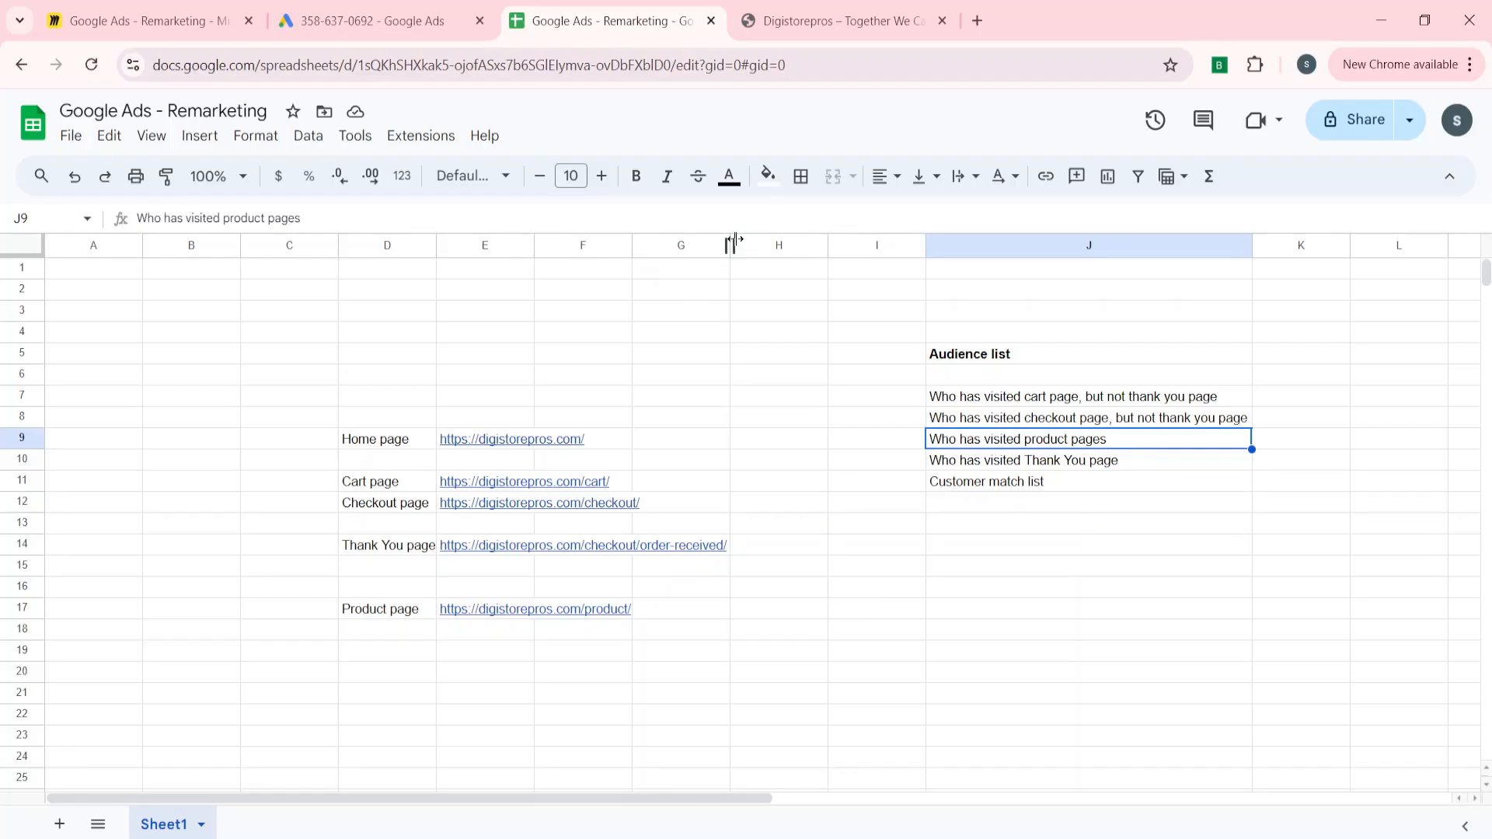
click(389, 17)
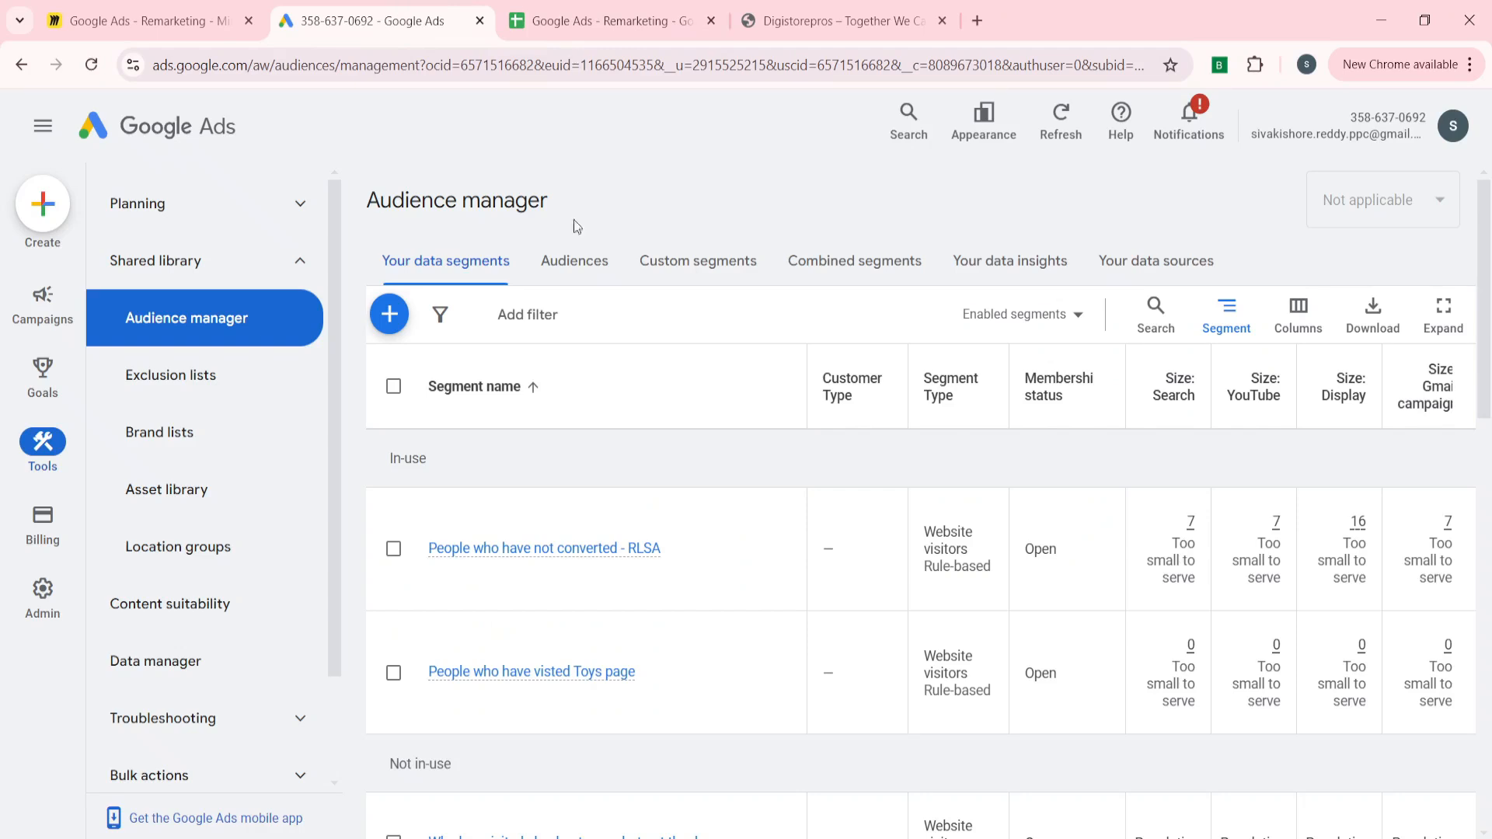
- Open the Bata formal shoes and business board game pages on the Digistorepros store and examine which part their URLs share
click(836, 21)
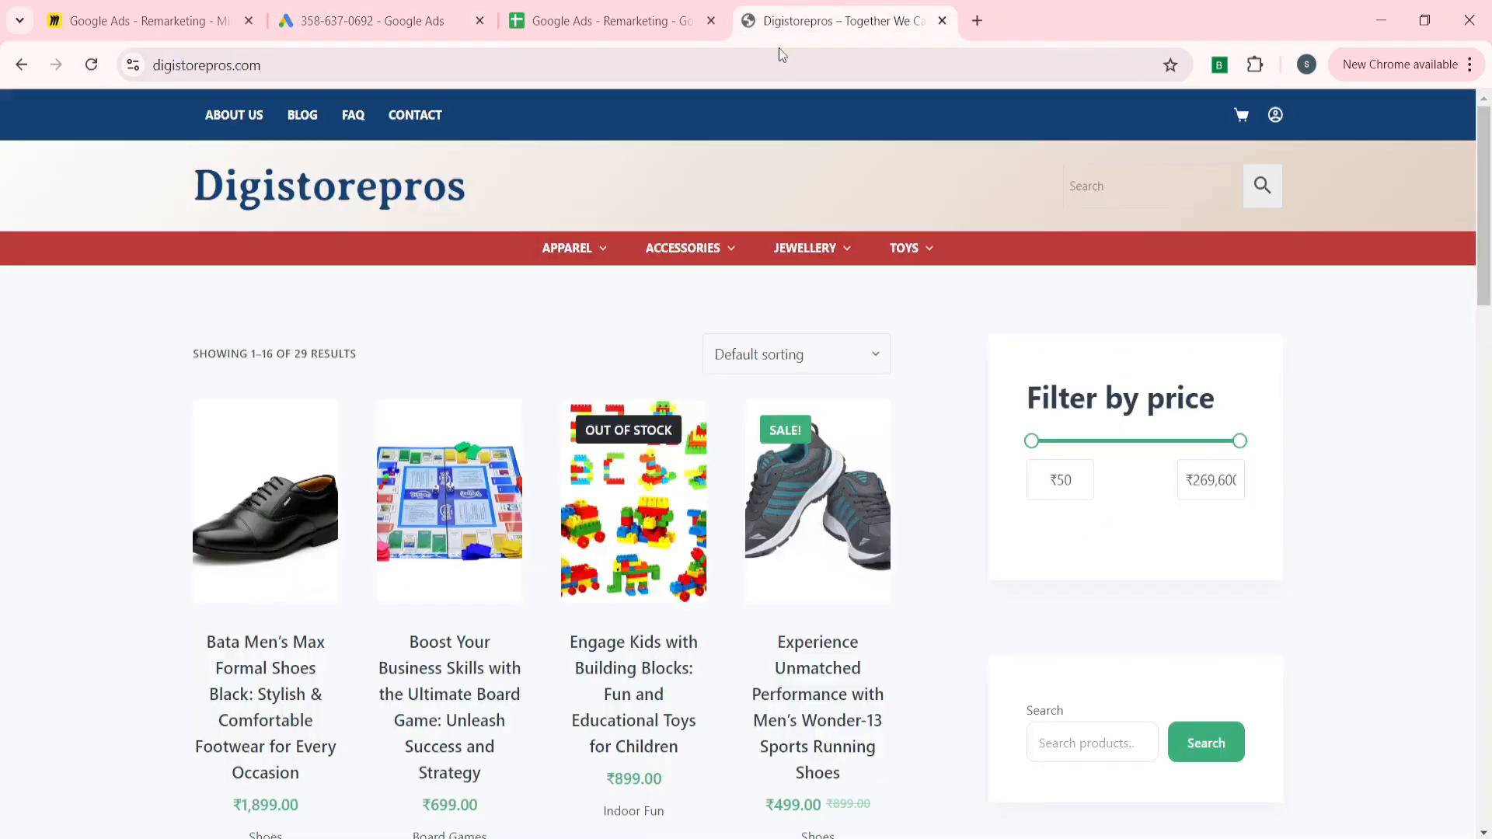
click(235, 610)
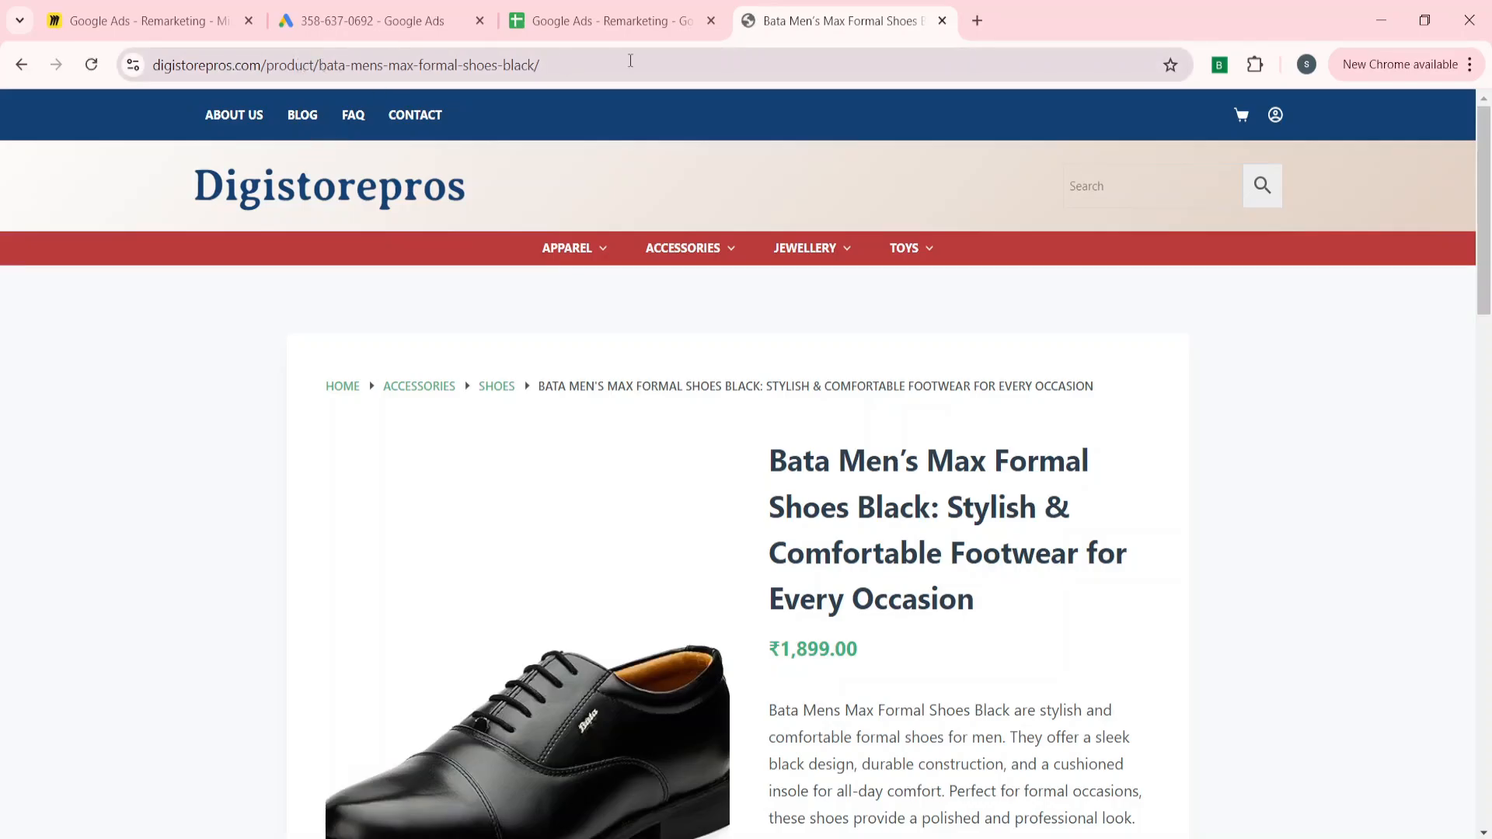
click(21, 65)
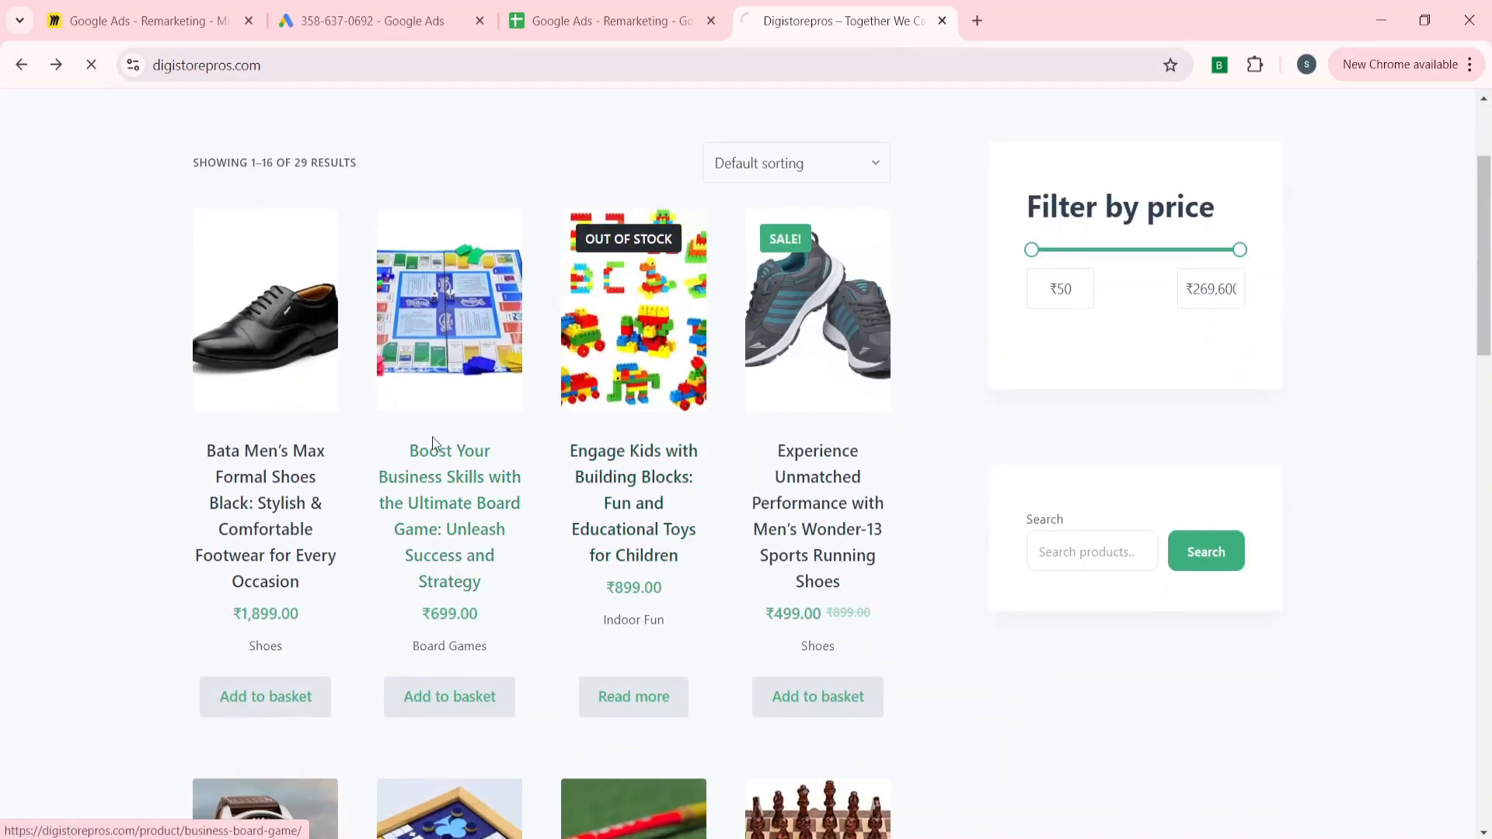
click(433, 443)
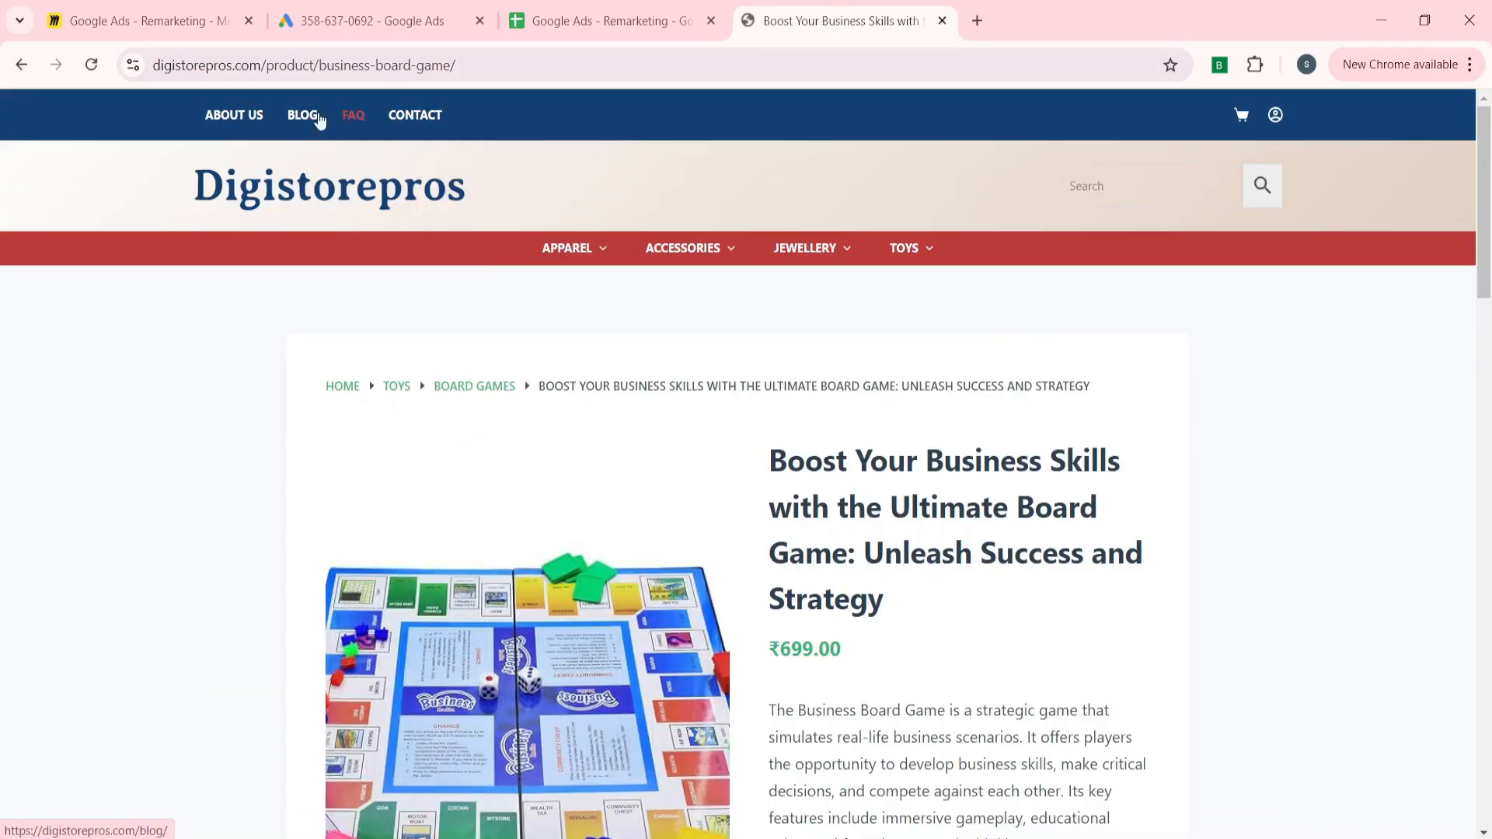
click(325, 64)
drag(363, 65, 489, 83)
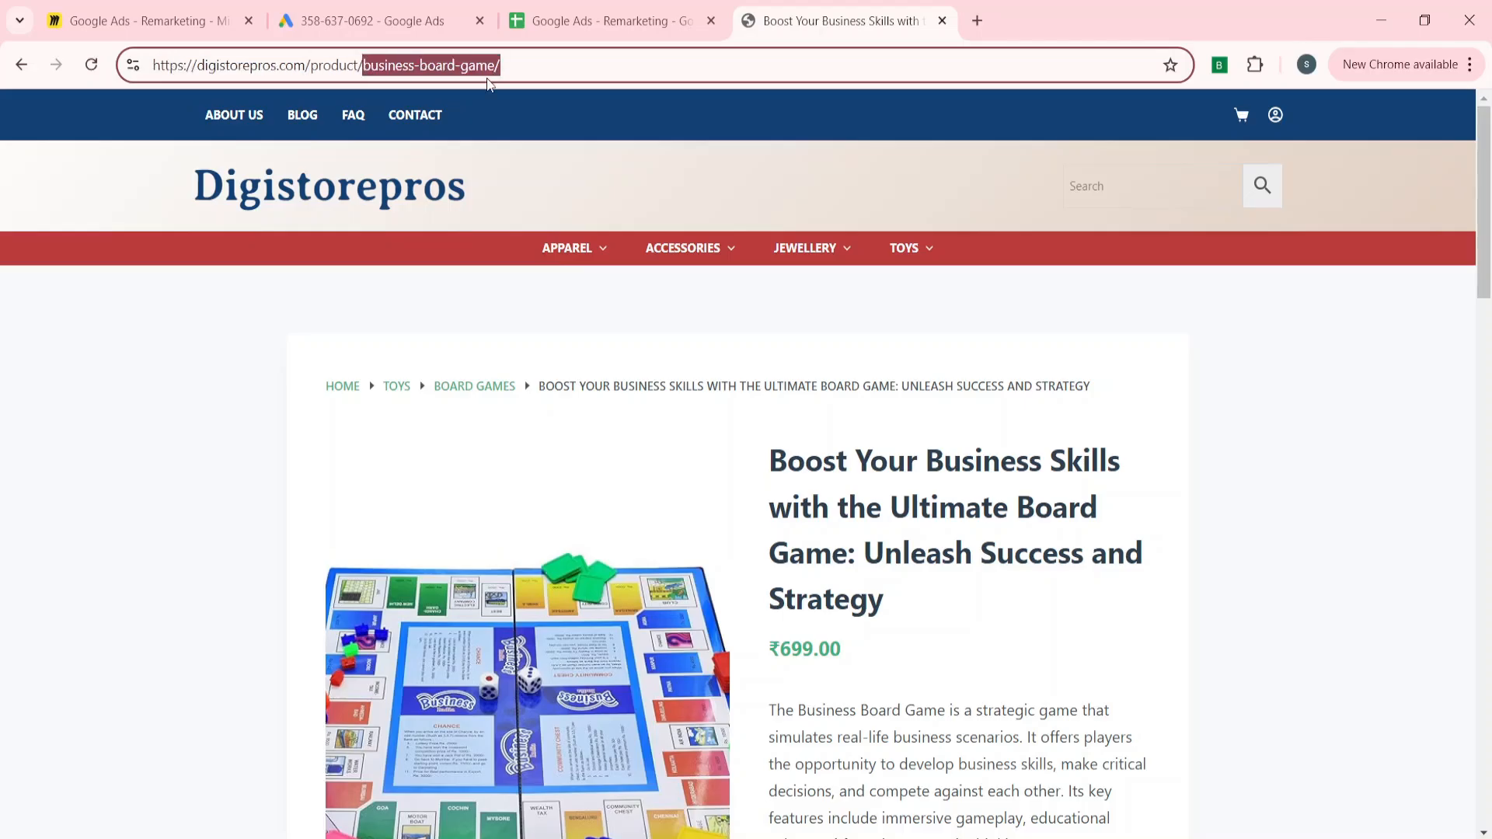
click(155, 263)
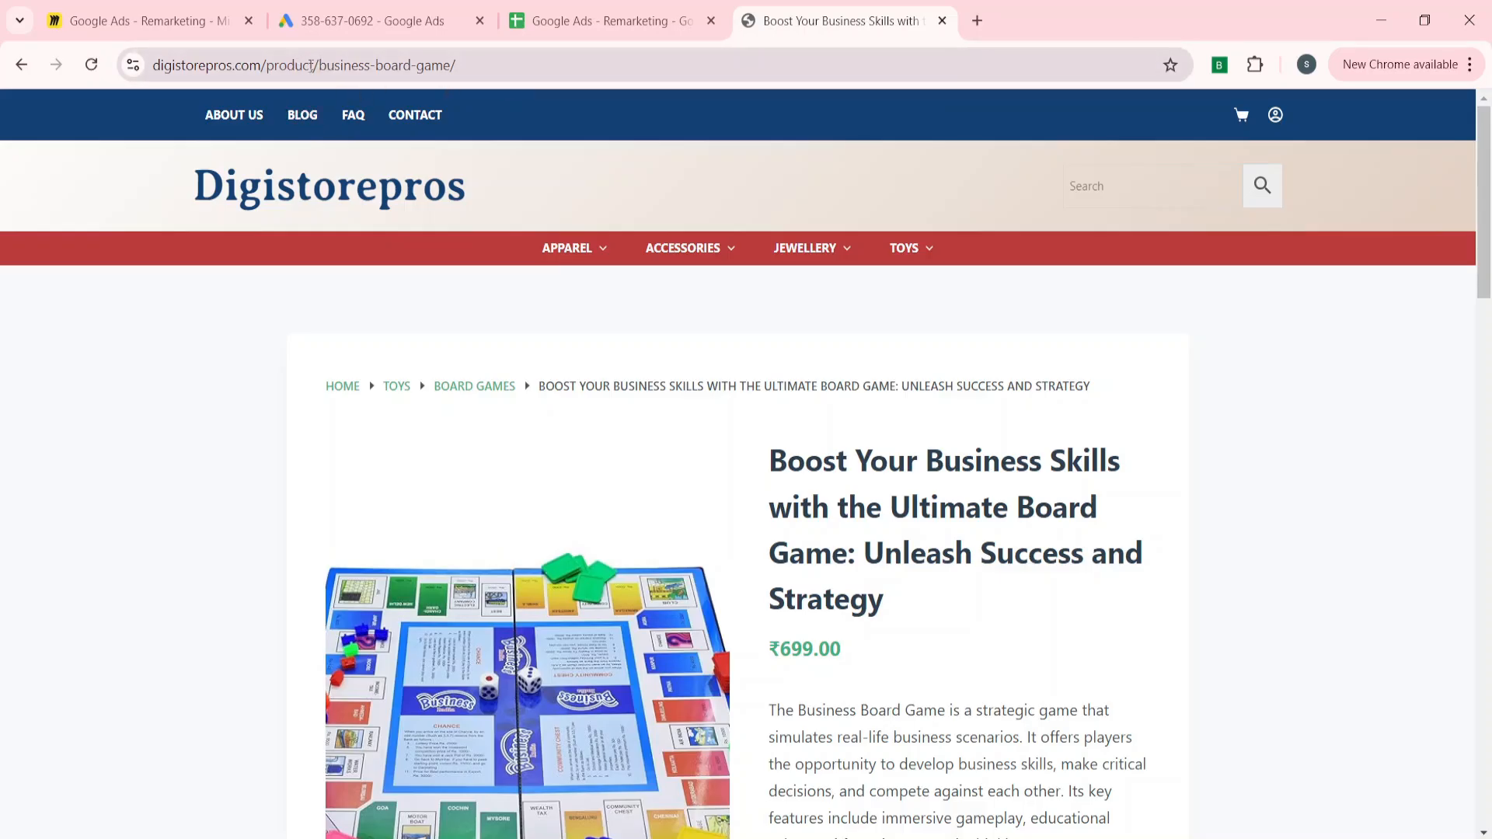
drag(314, 67, 155, 69)
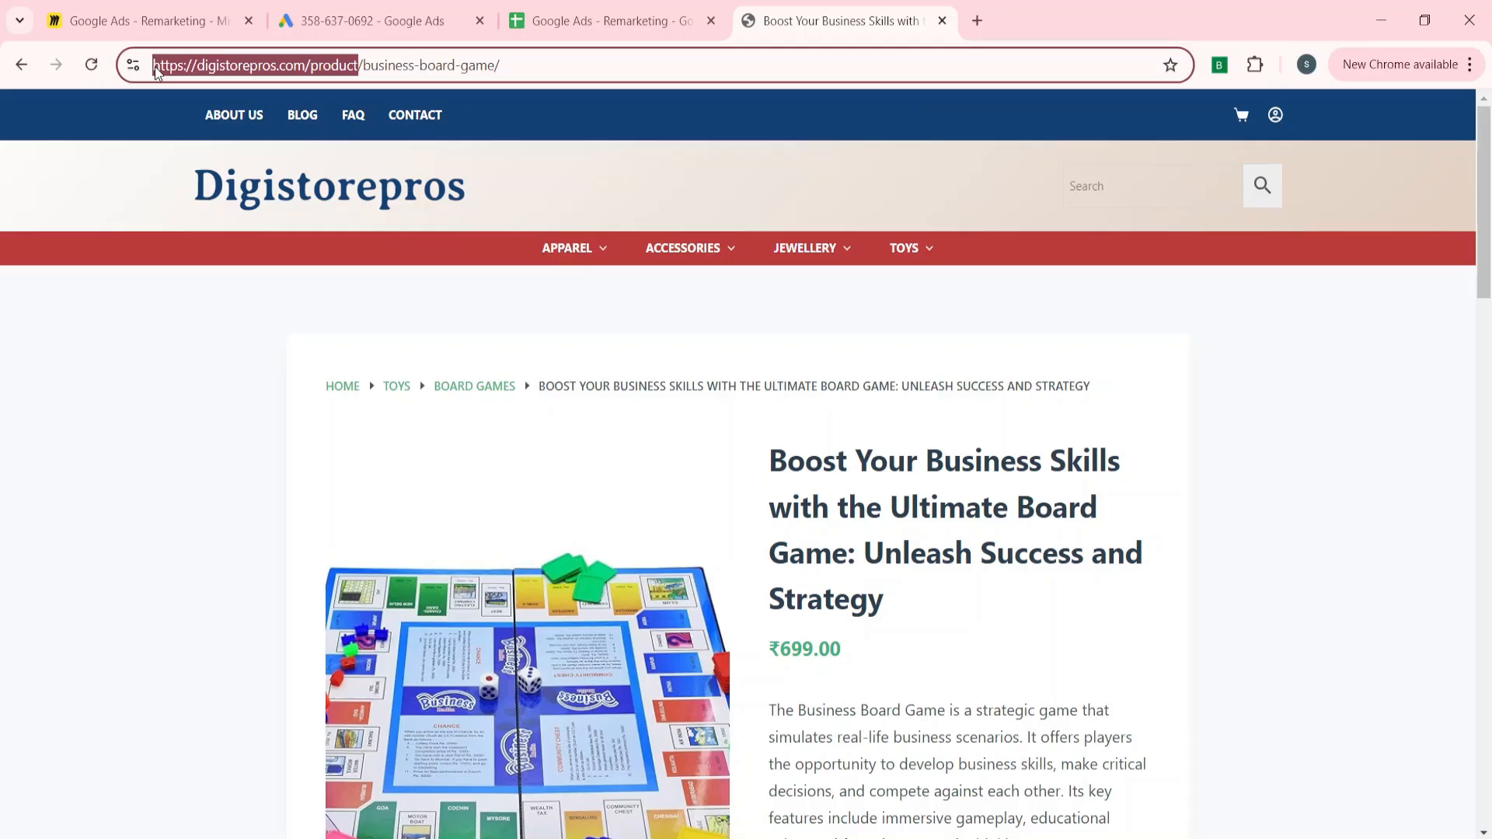
- Start another website visitors segment in Google Ads and name it "Who has visited product pages", taken from the spreadsheet
click(404, 21)
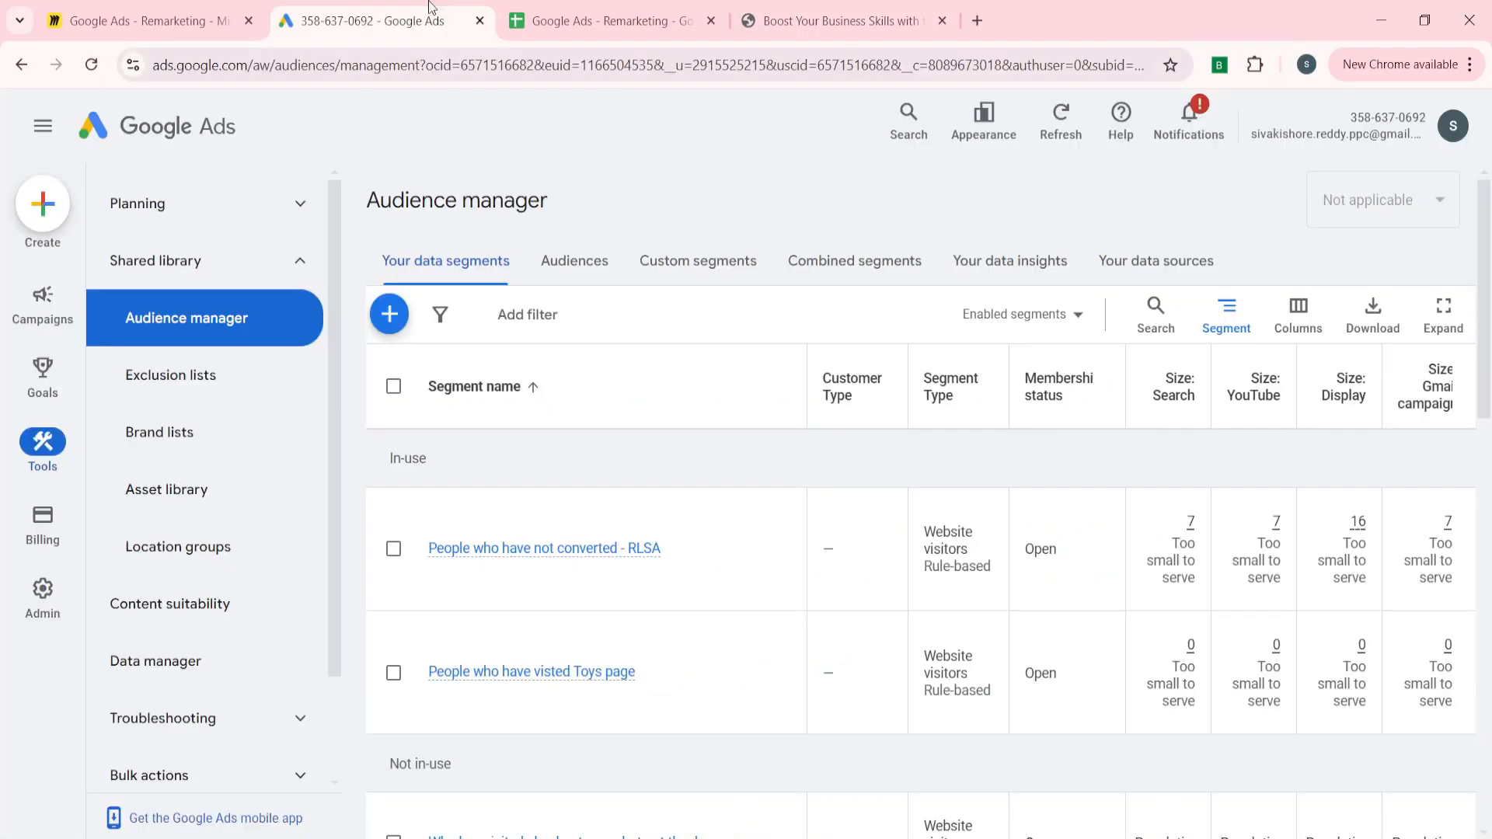
click(389, 314)
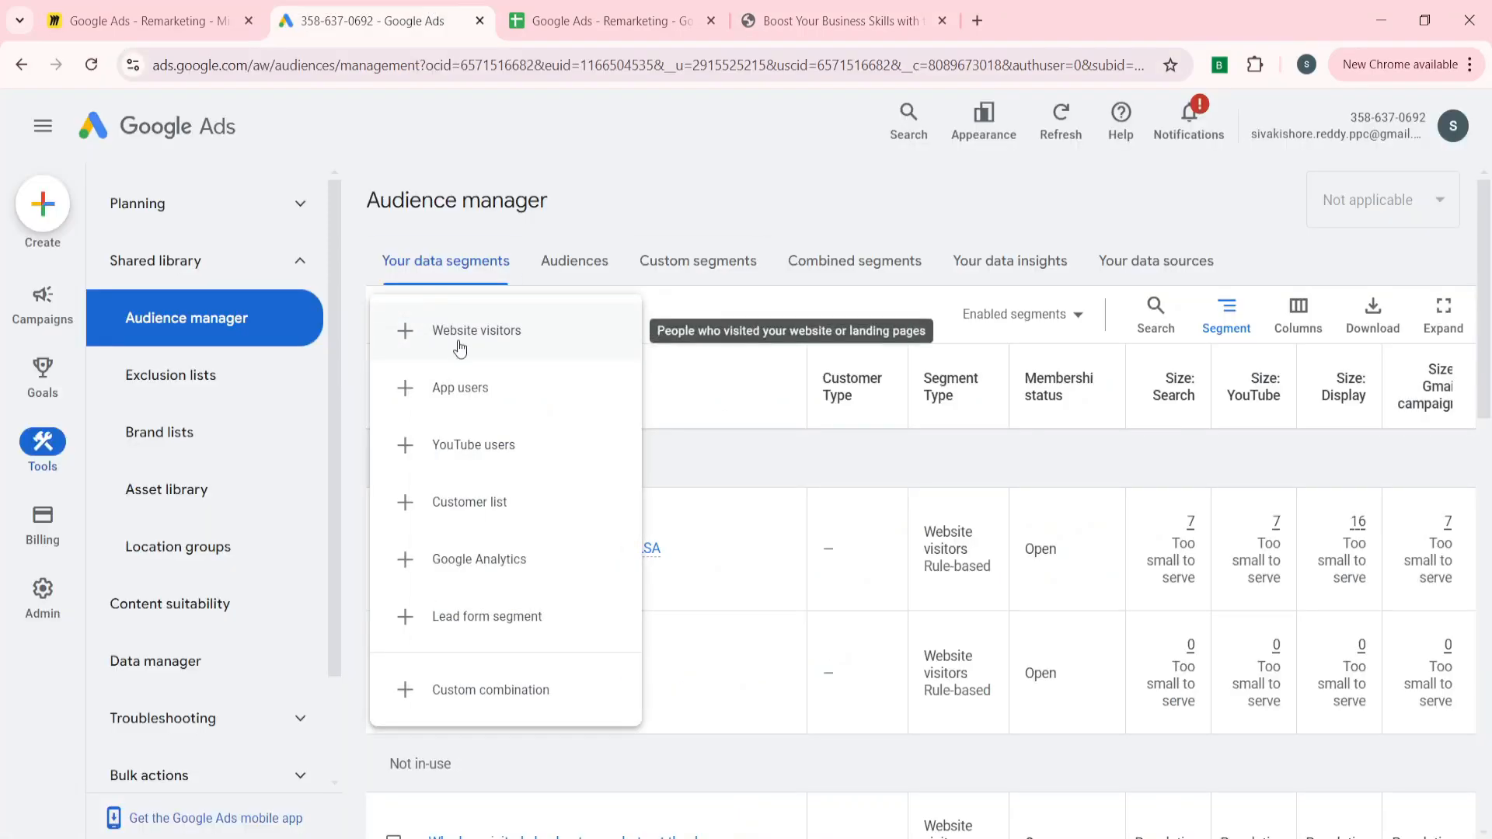
click(458, 342)
click(606, 21)
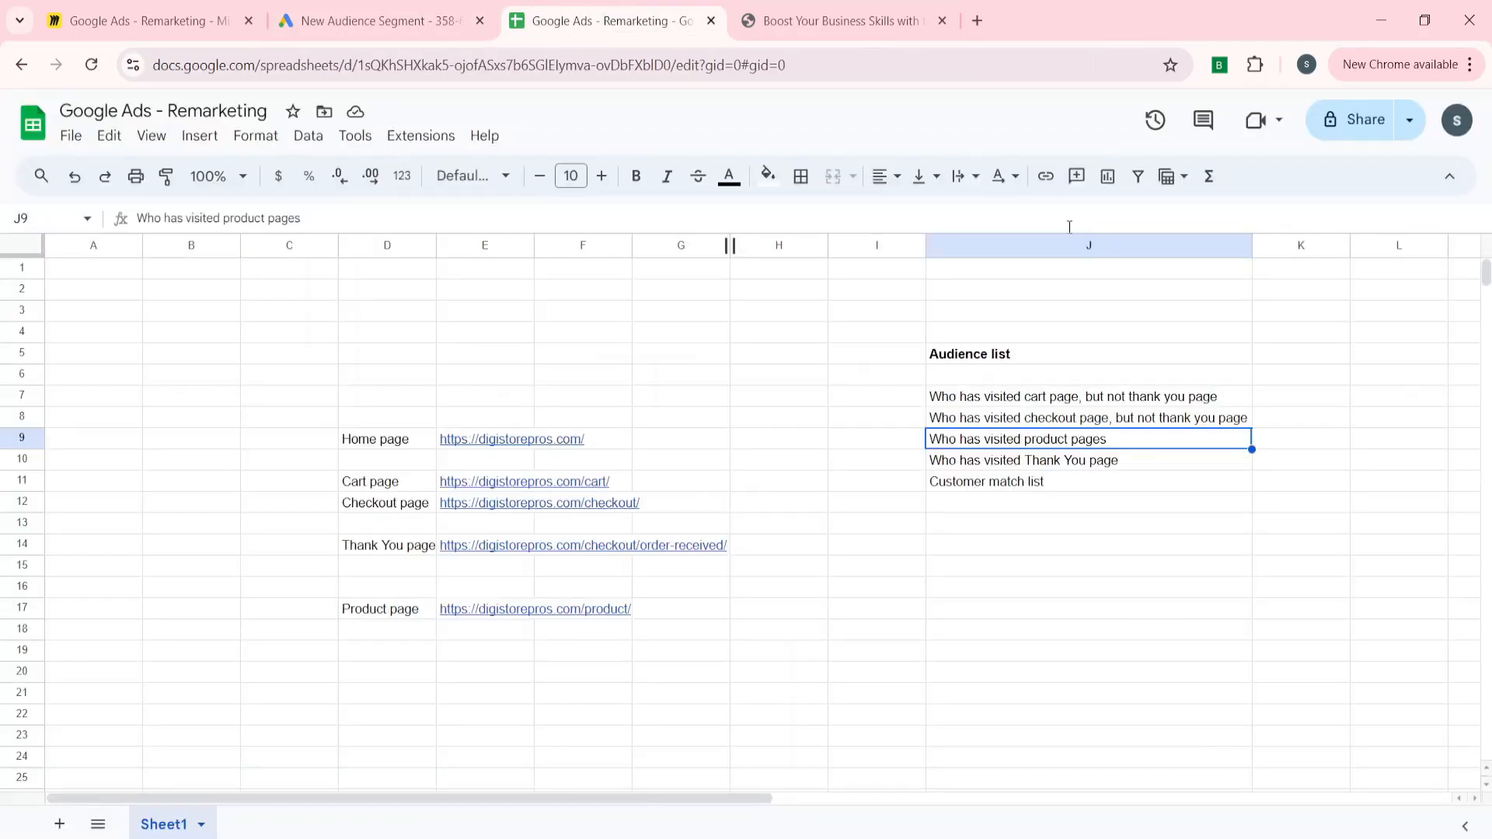
click(384, 21)
click(572, 244)
text(Who has visited product pages)
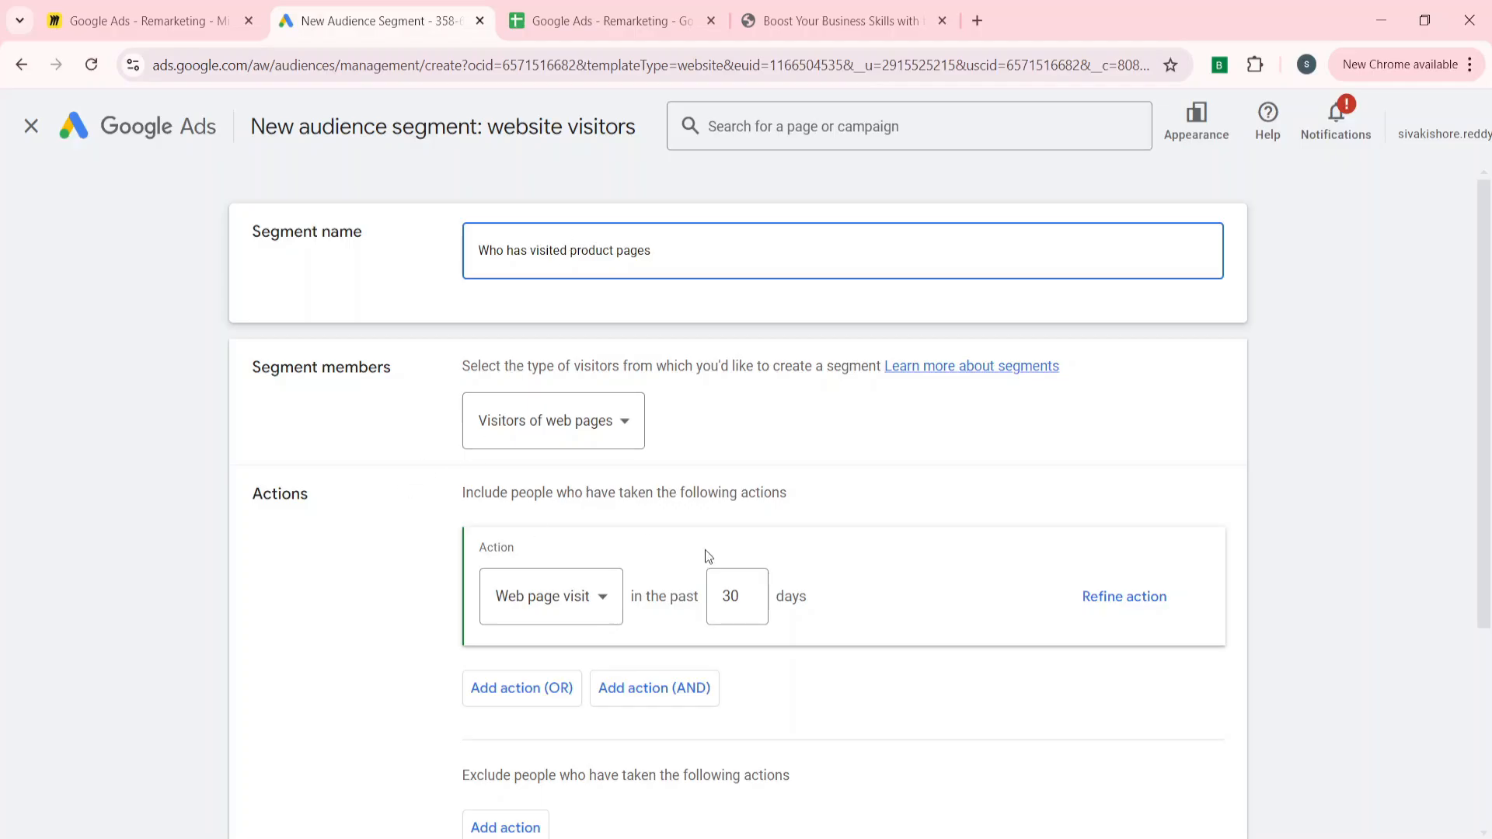
click(1140, 603)
scroll(790, 436, down, 1)
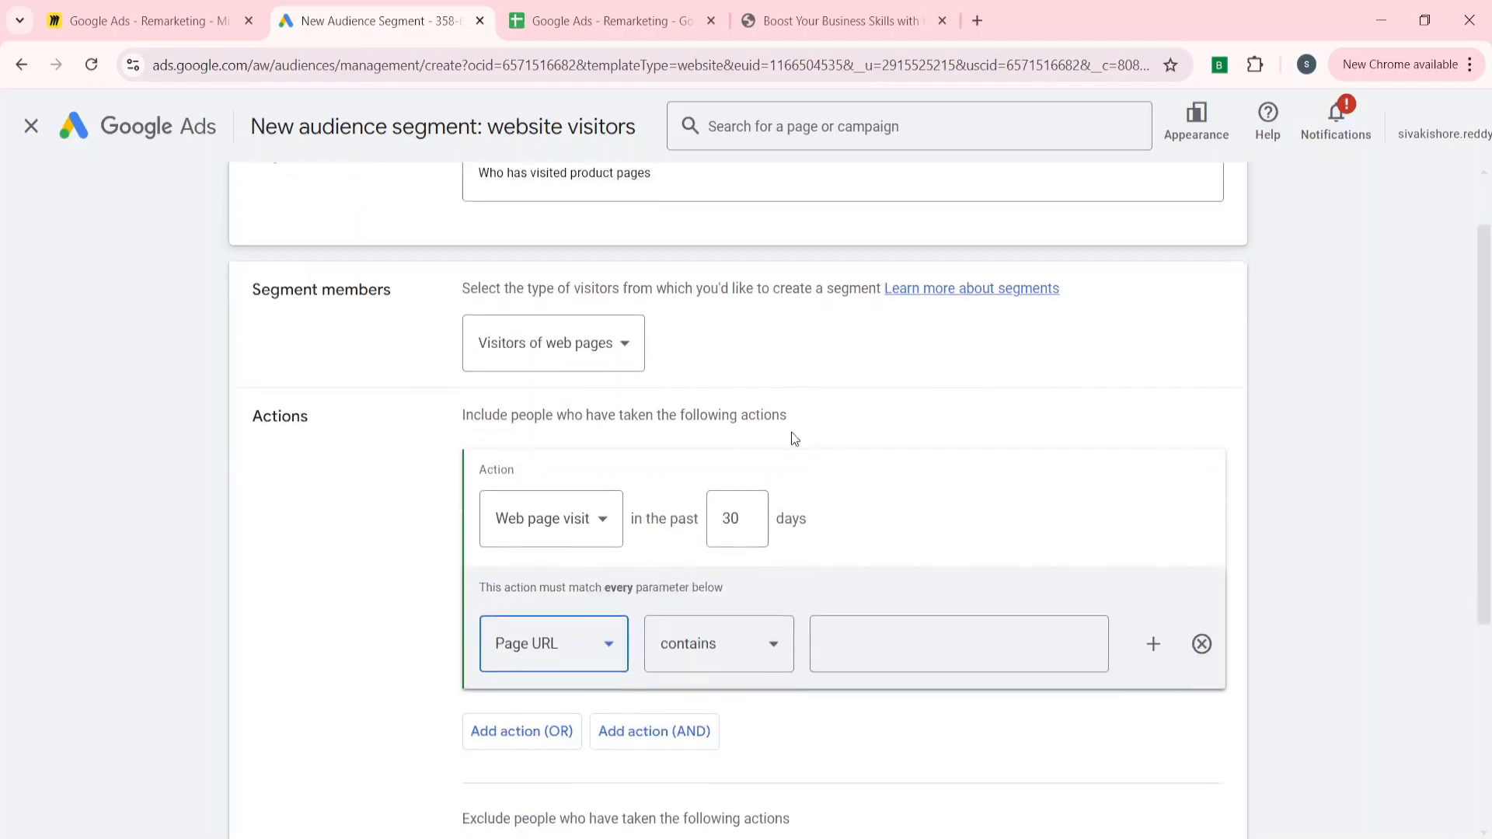
click(587, 18)
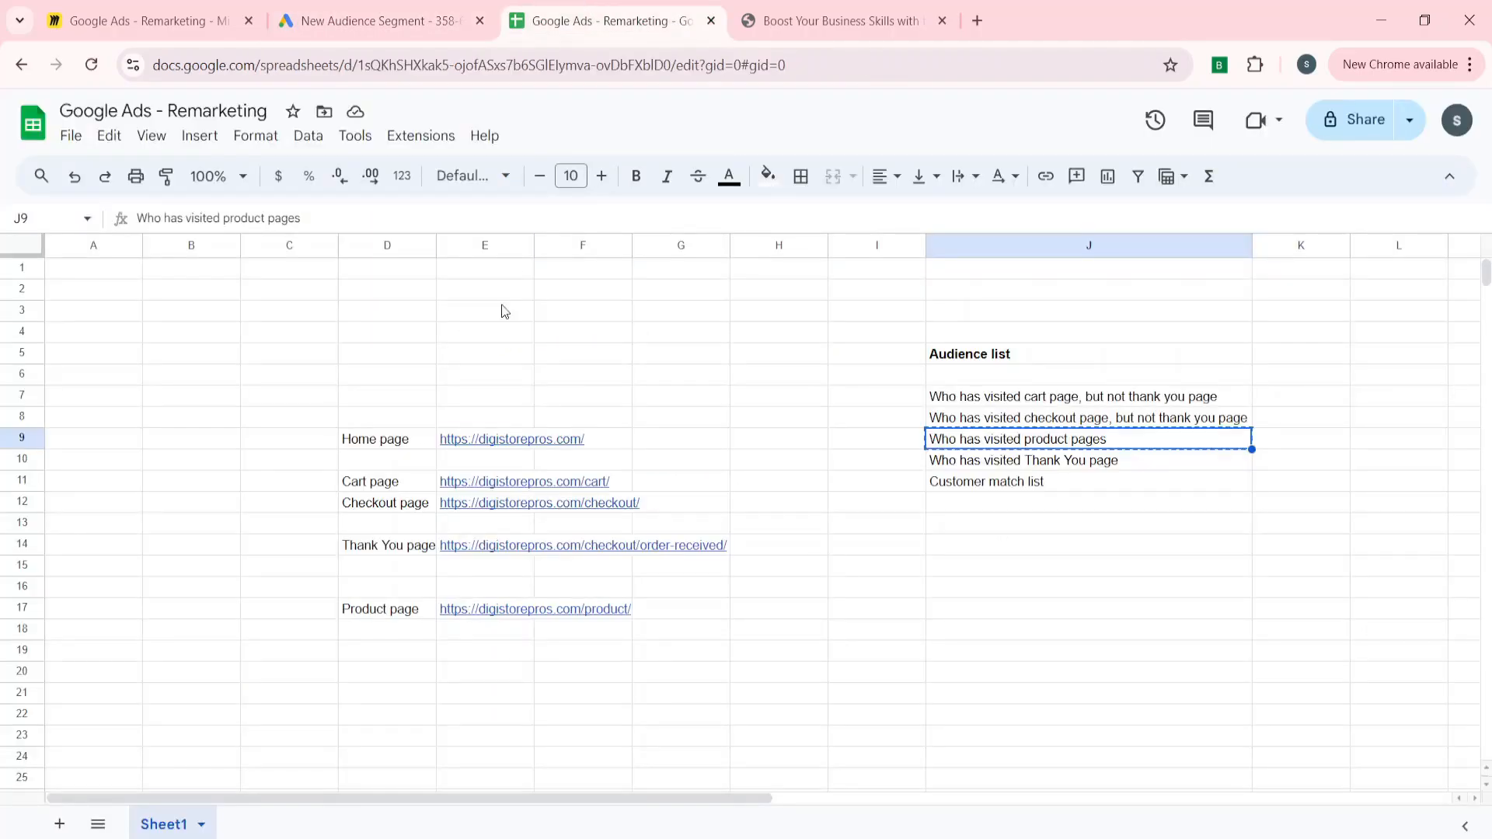
key(Left)
key(Left)
key(Left)
key(Left)
key(Left)
key(Left)
key(Down)
key(Down)
key(Down)
key(Down)
key(Down)
key(Down)
key(Down)
key(Down)
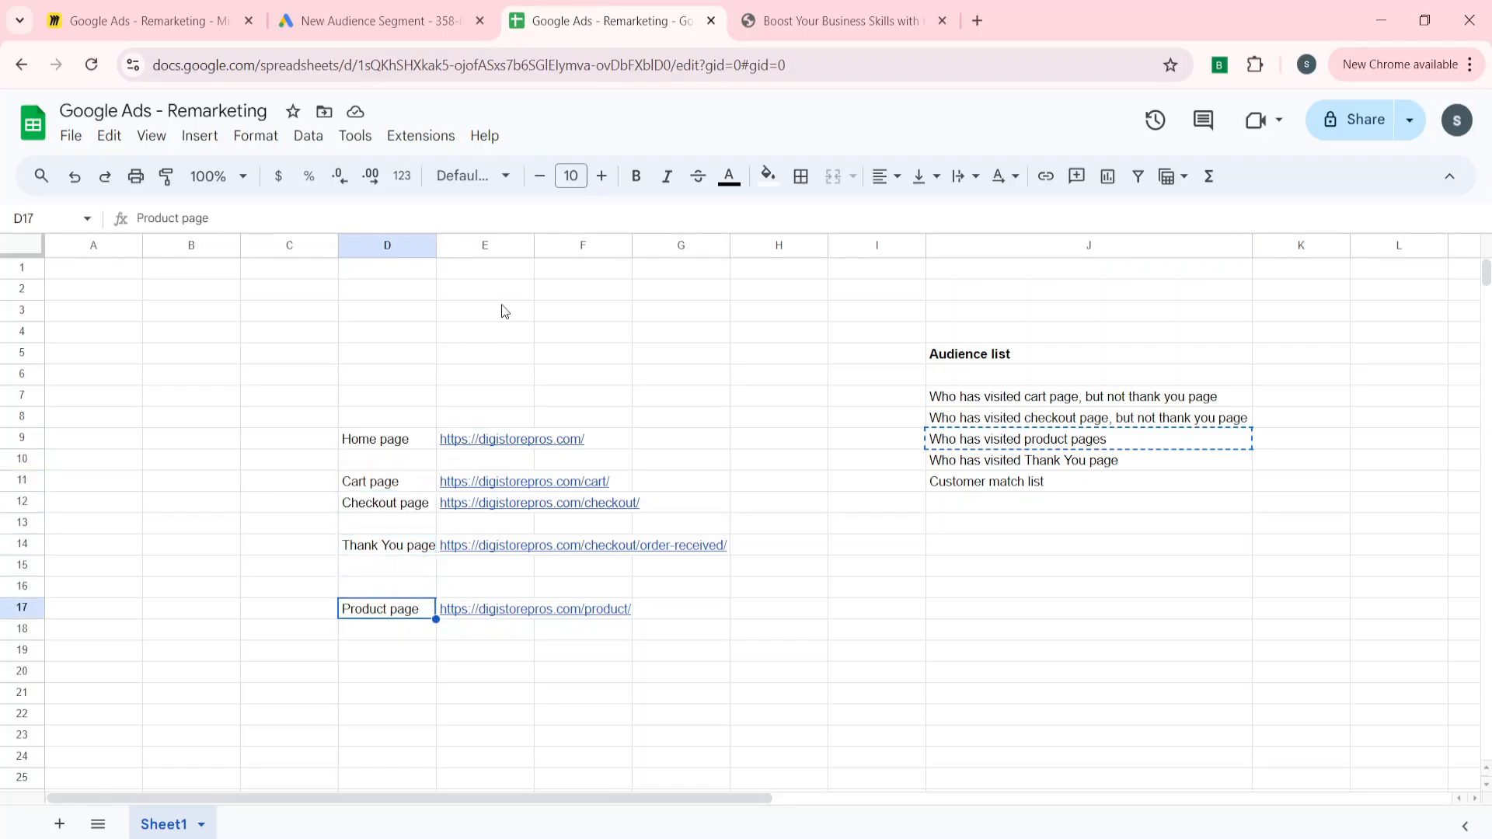
key(Right)
key(ctrl+c)
click(404, 22)
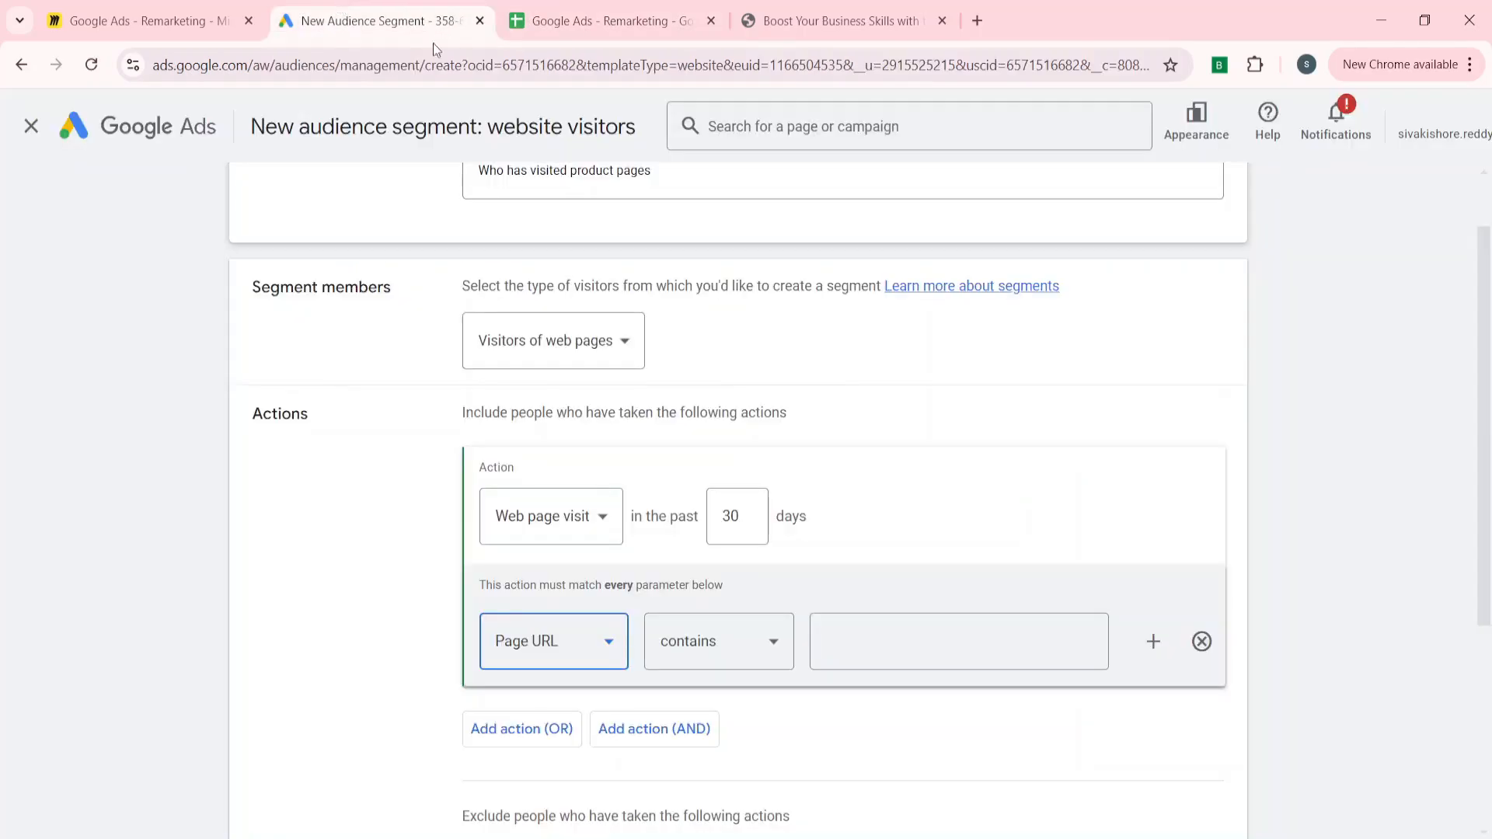
click(882, 665)
key(ctrl+v)
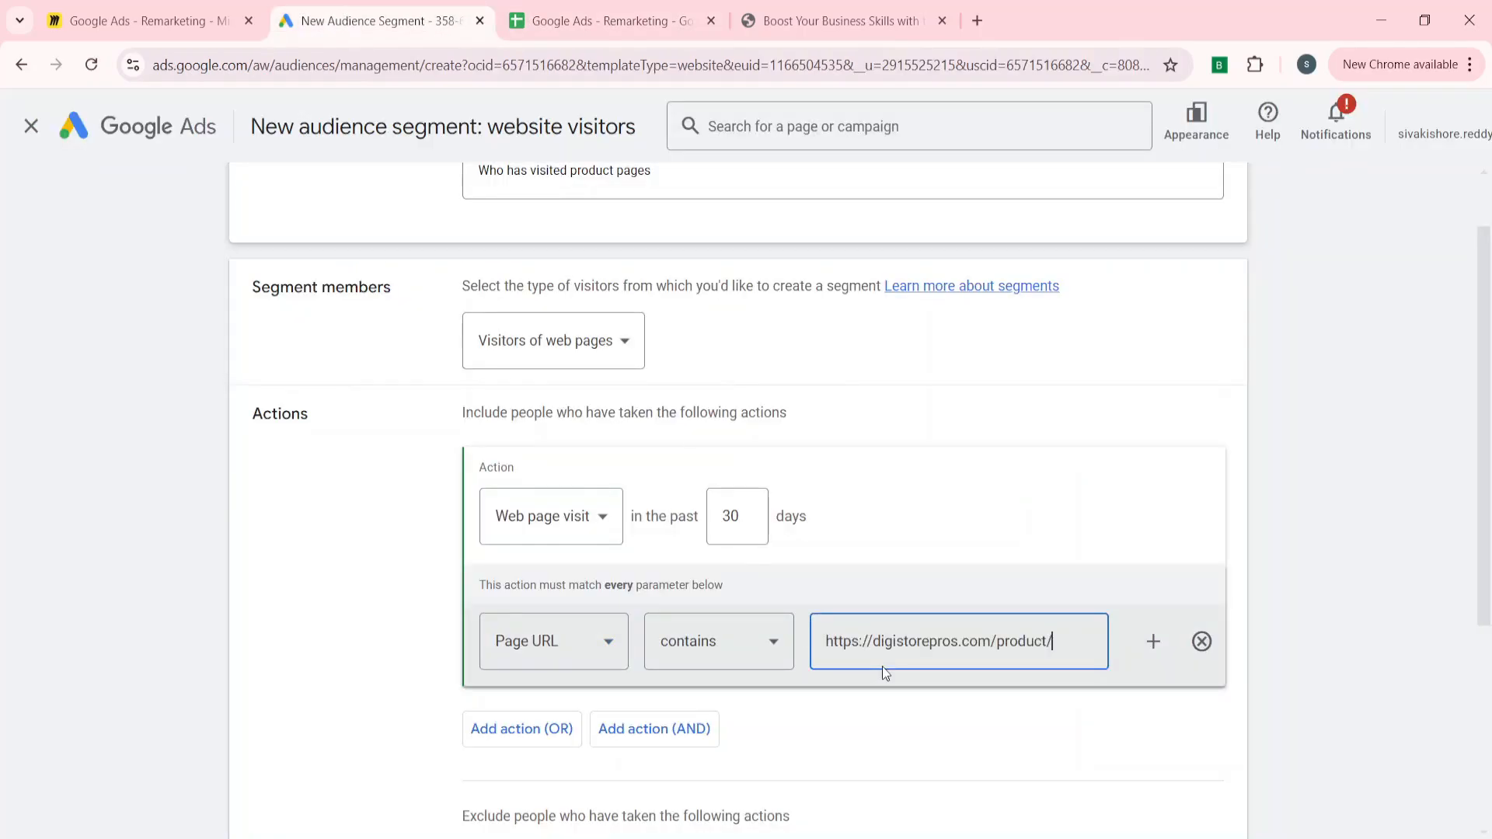
- Create the "Who has visited product pages" segment with the product page URL condition
click(372, 724)
scroll(372, 725, down, 4)
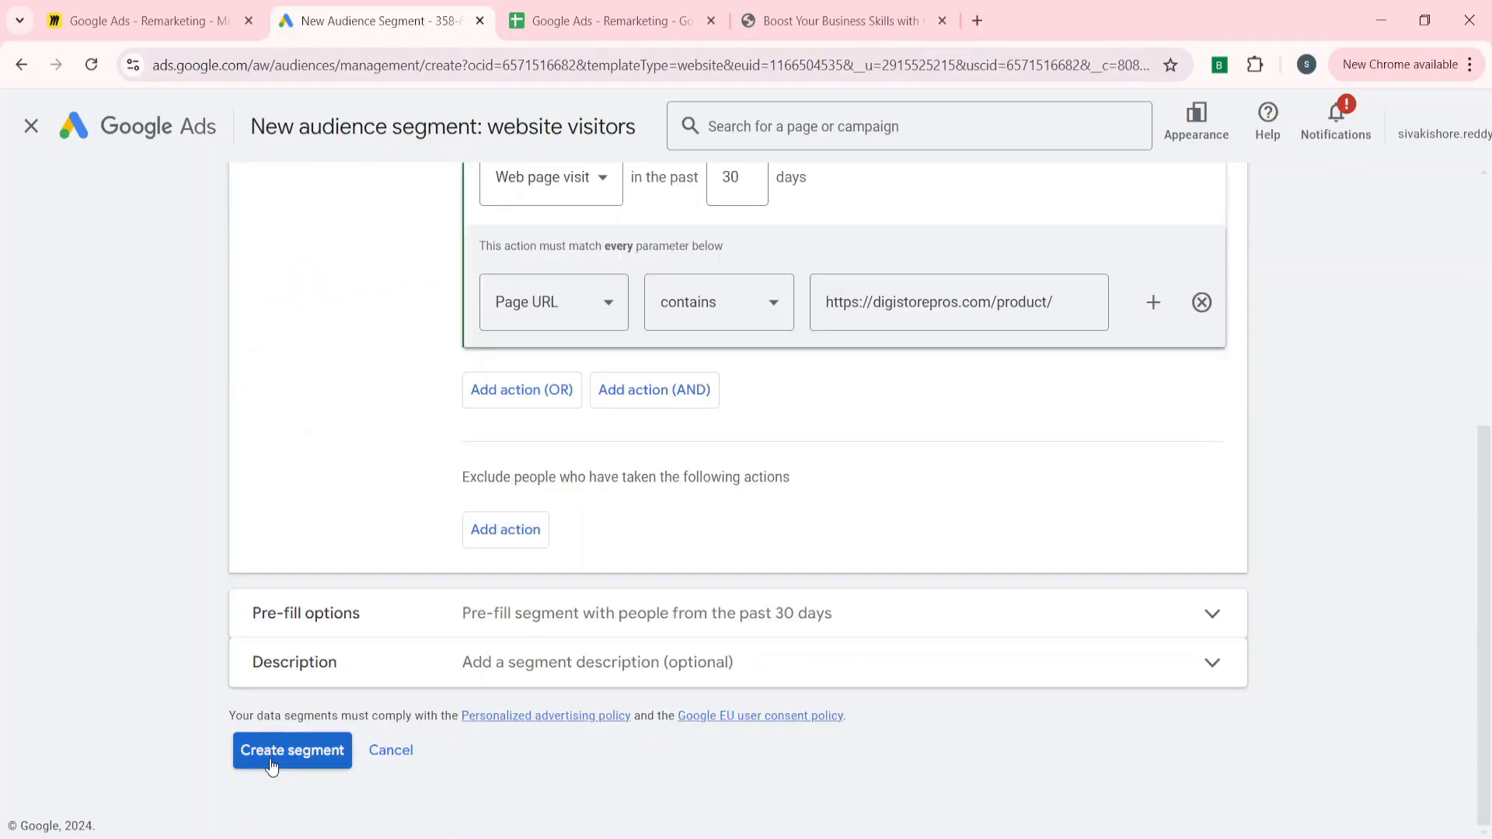
click(271, 765)
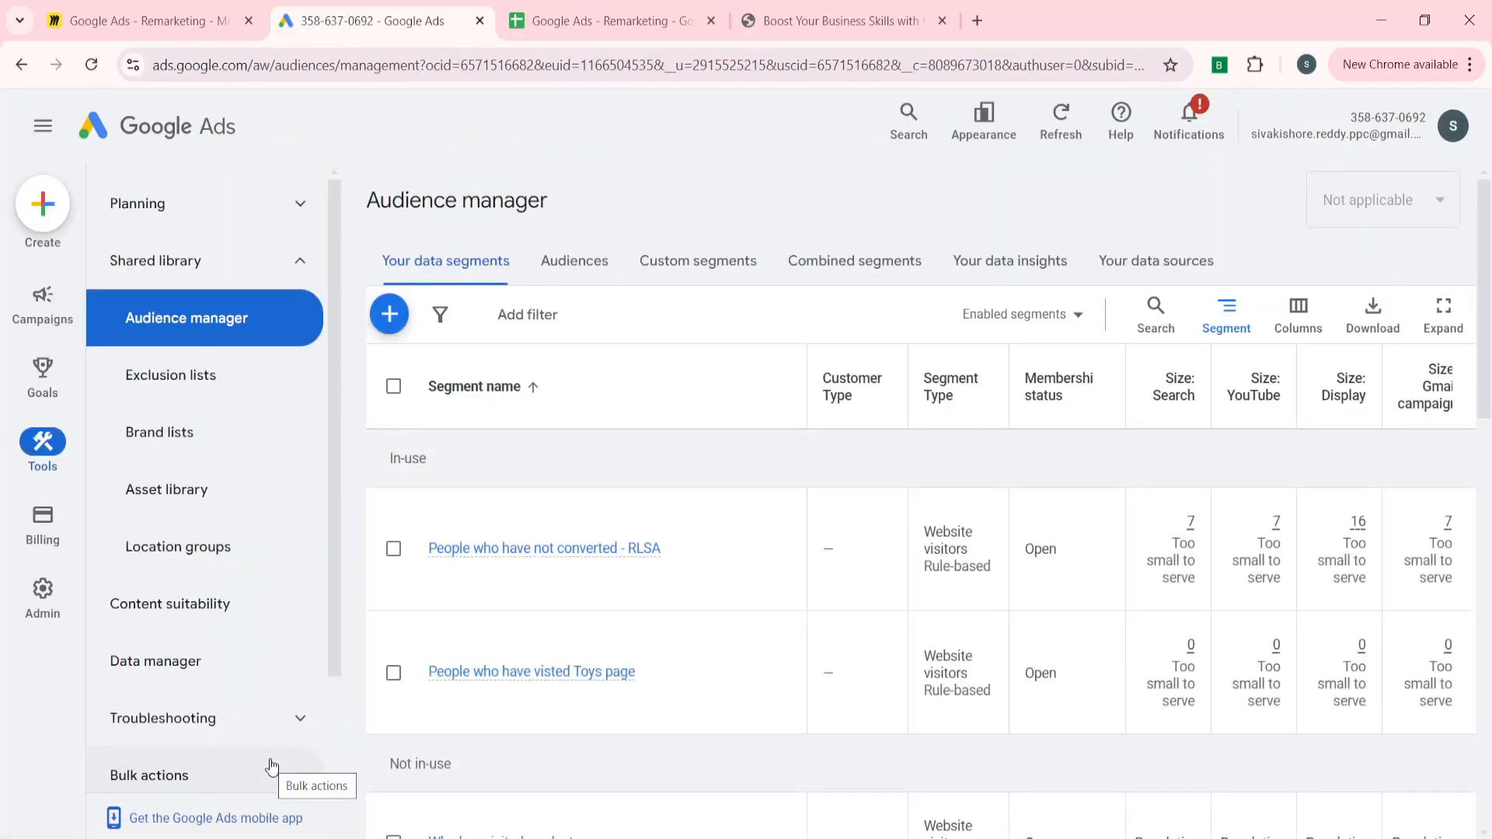
- Start another website visitors segment in Google Ads and name it "Who has visited Thank You page", copied from J10 of the spreadsheet
click(598, 9)
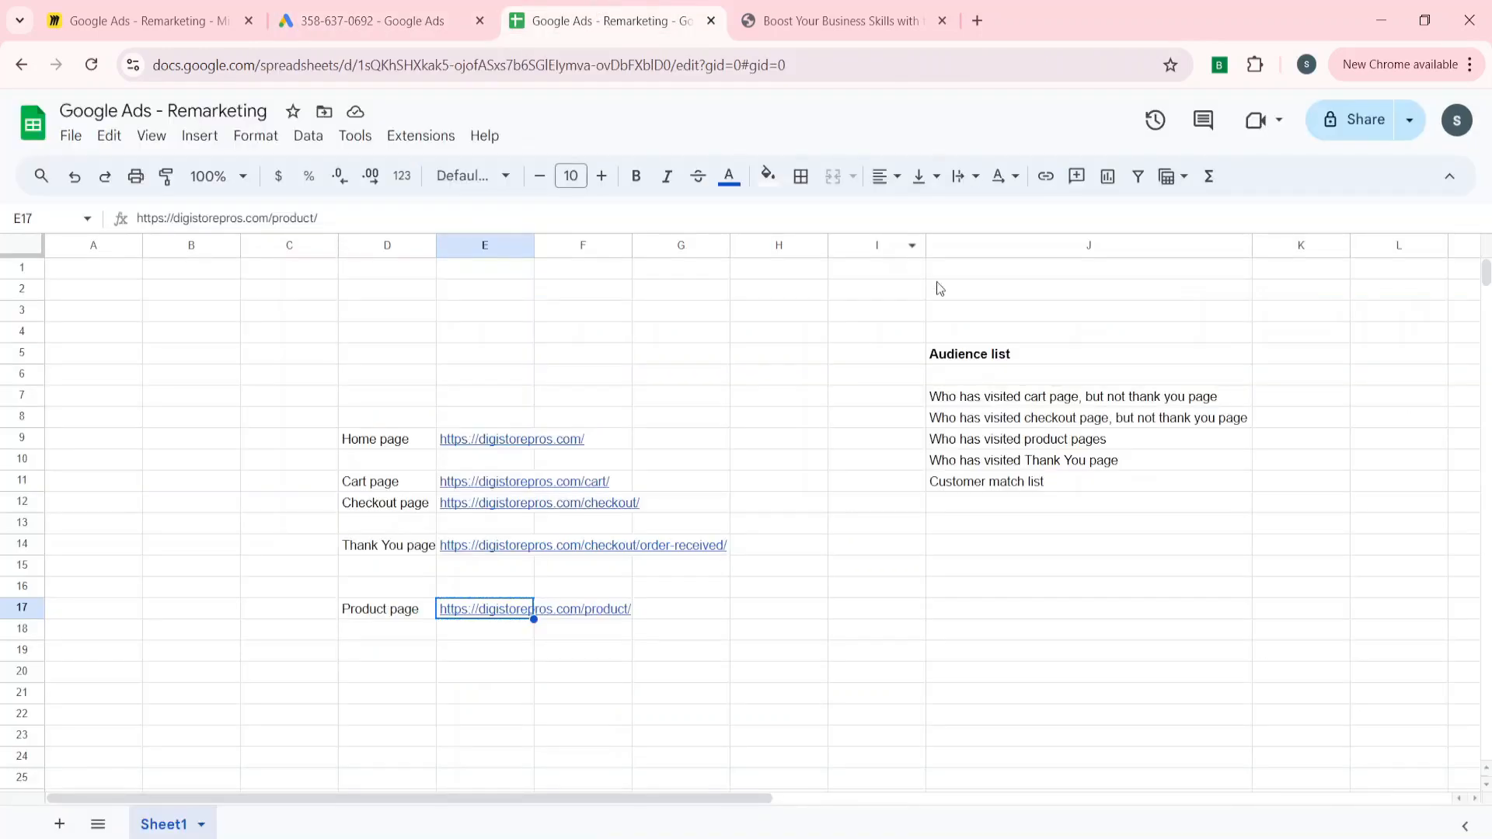
click(985, 466)
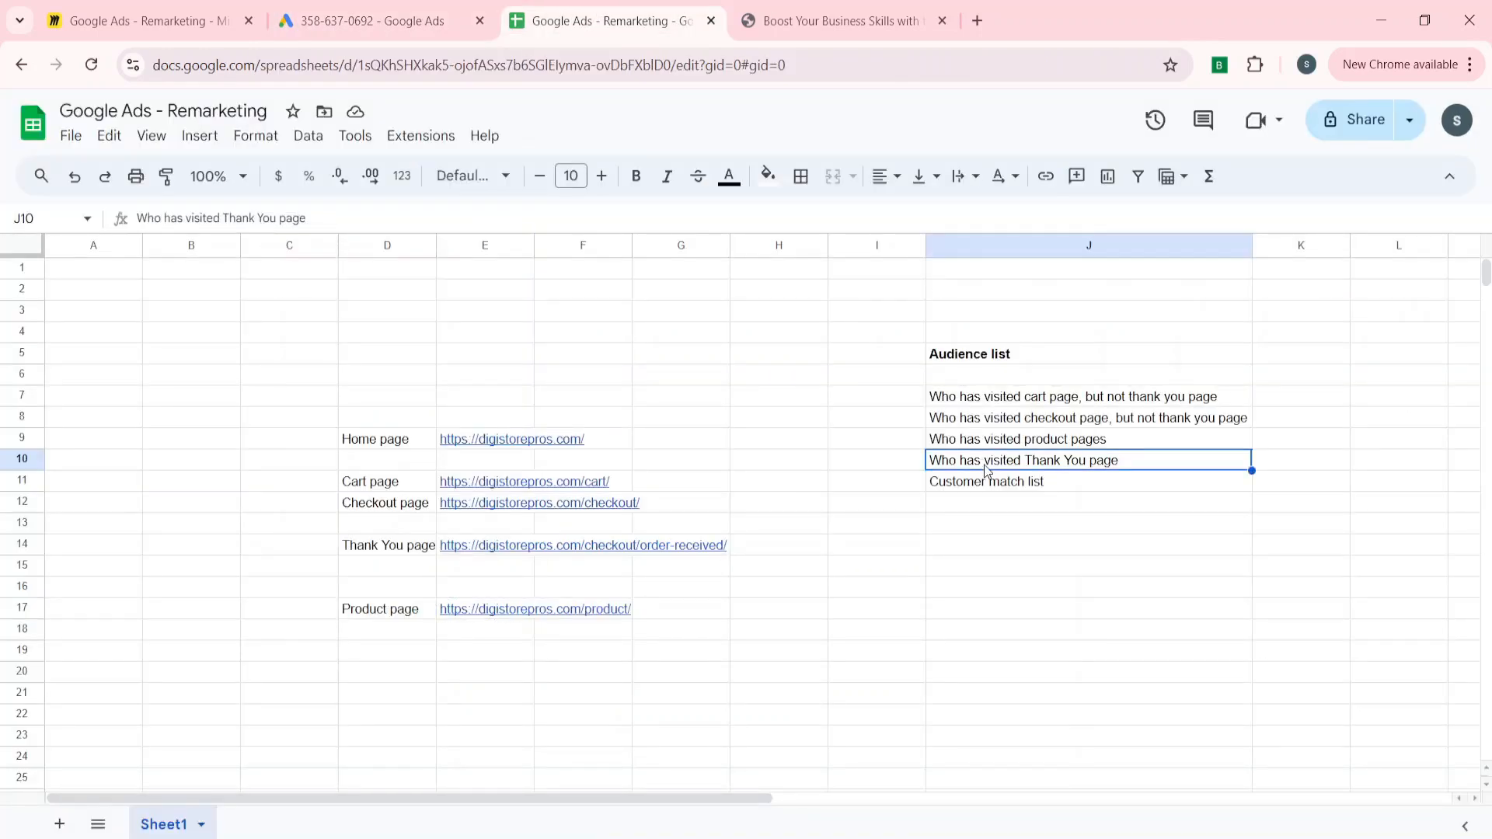
click(393, 8)
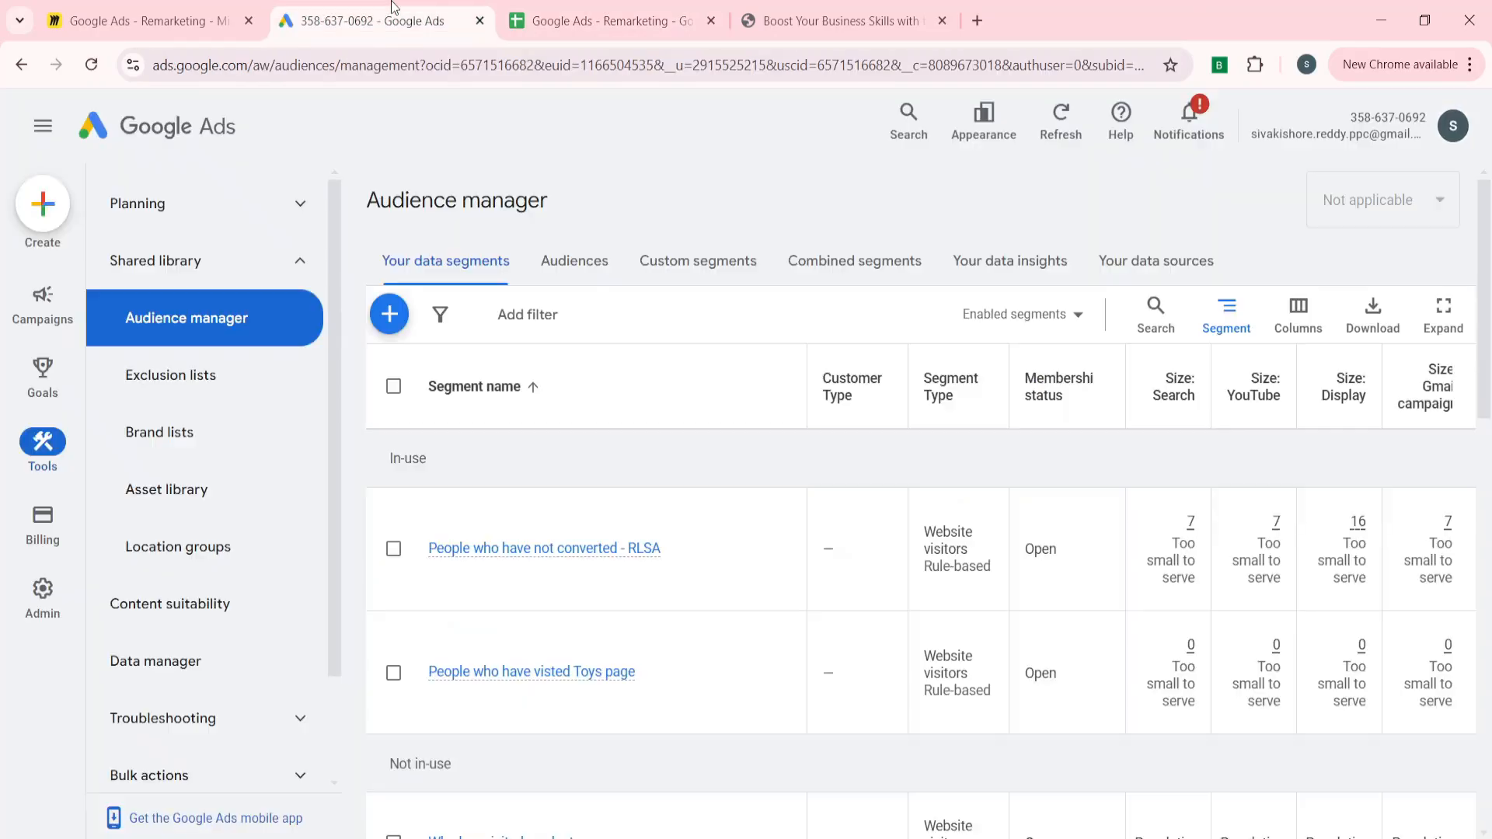
click(389, 314)
click(515, 346)
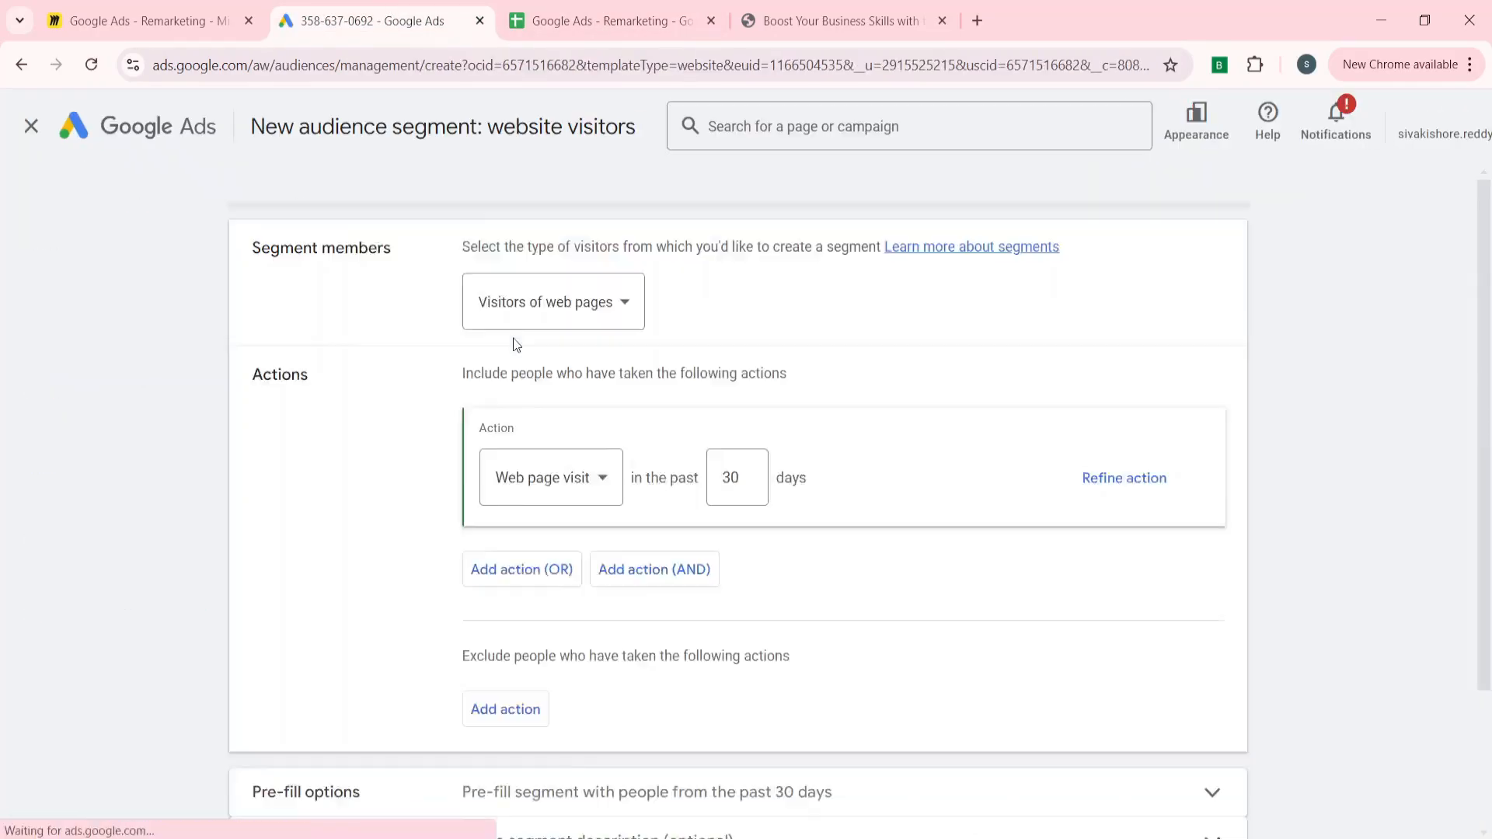
click(556, 8)
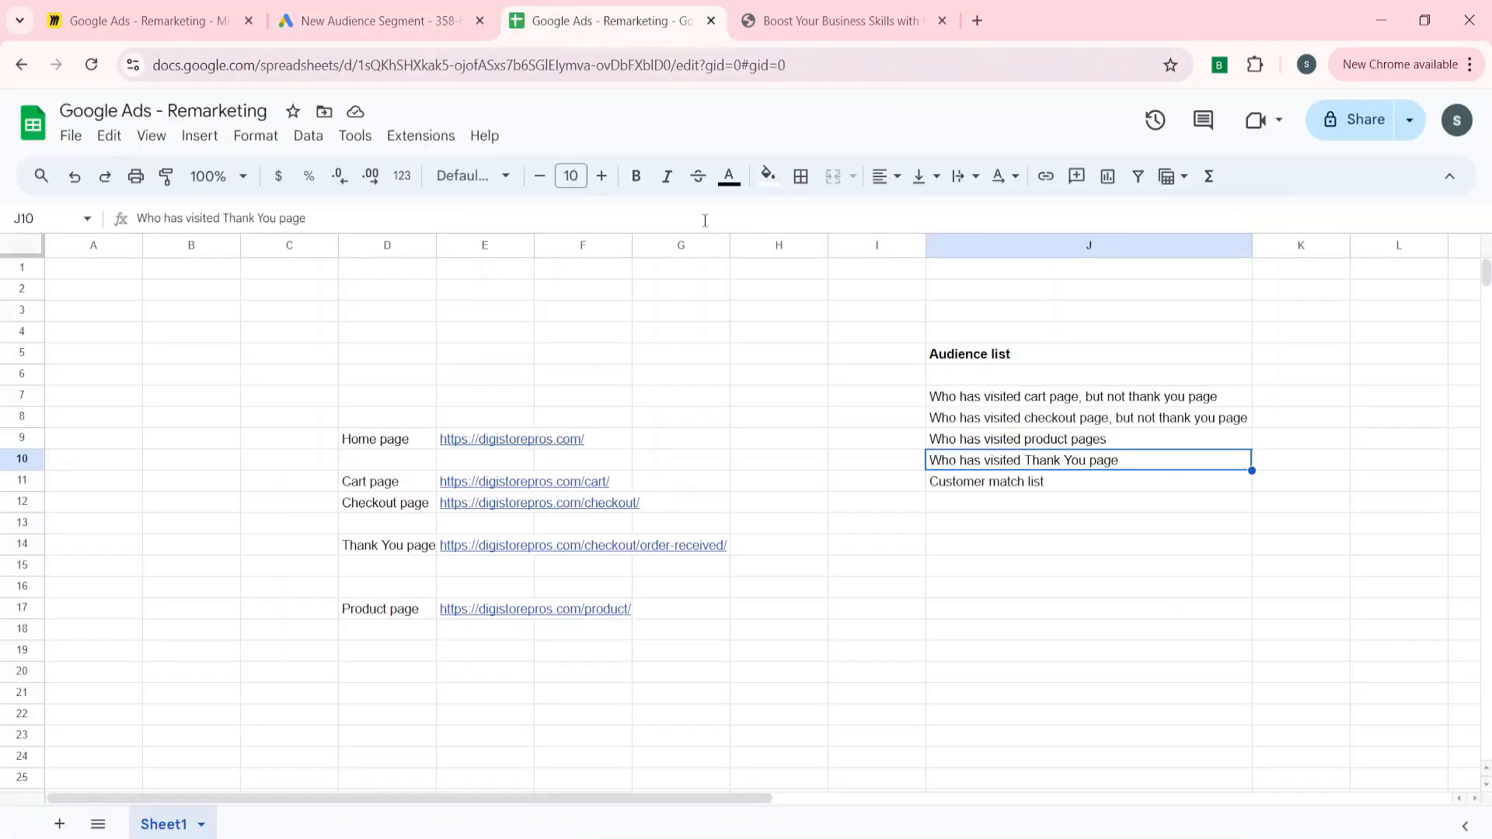
click(373, 20)
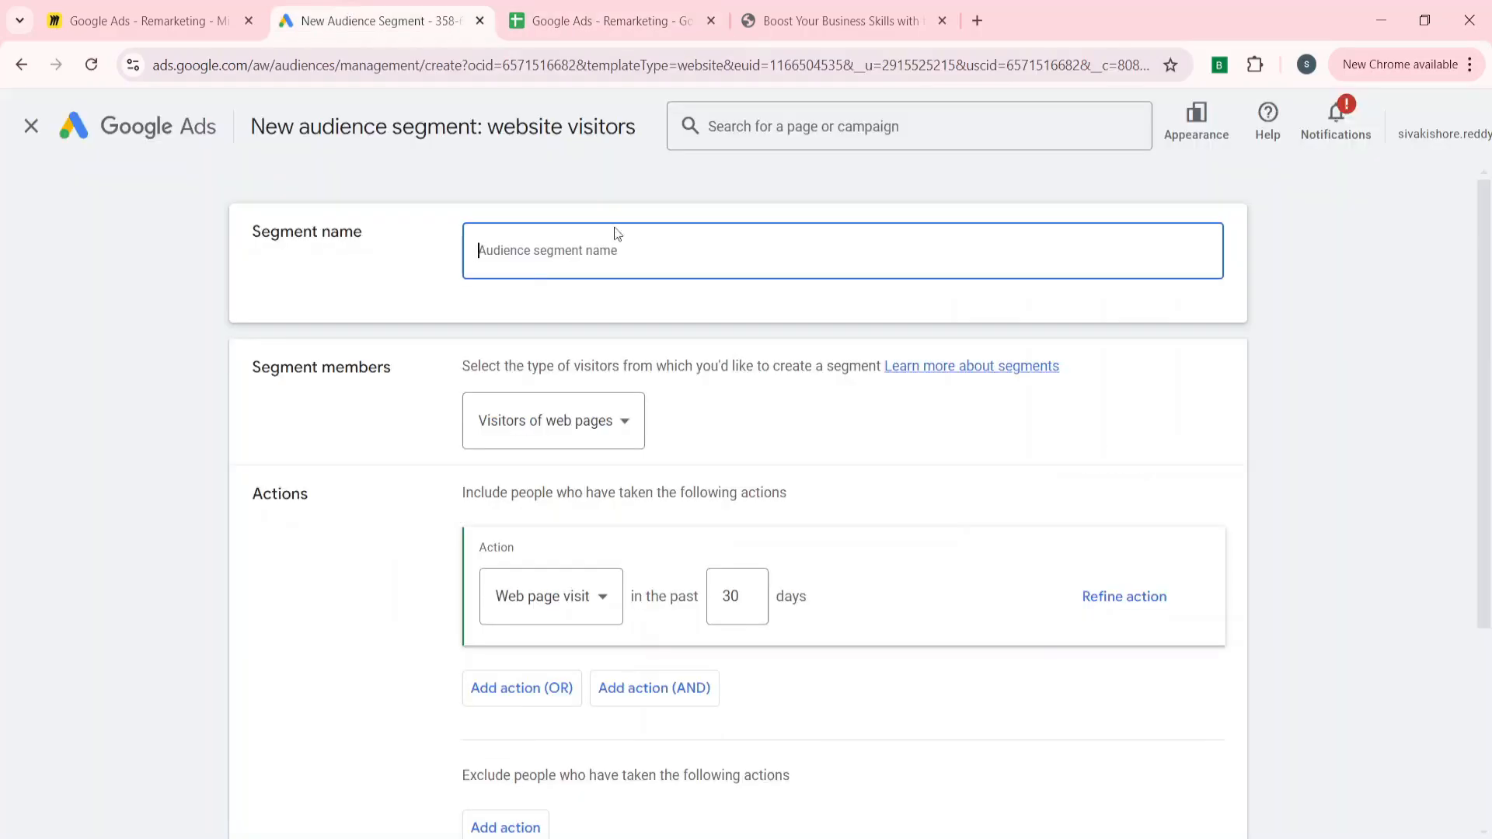
key(ctrl+v)
- Add a refinement to the included web page visit action and copy the Thank You page URL from E14 of the spreadsheet
scroll(456, 483, down, 2)
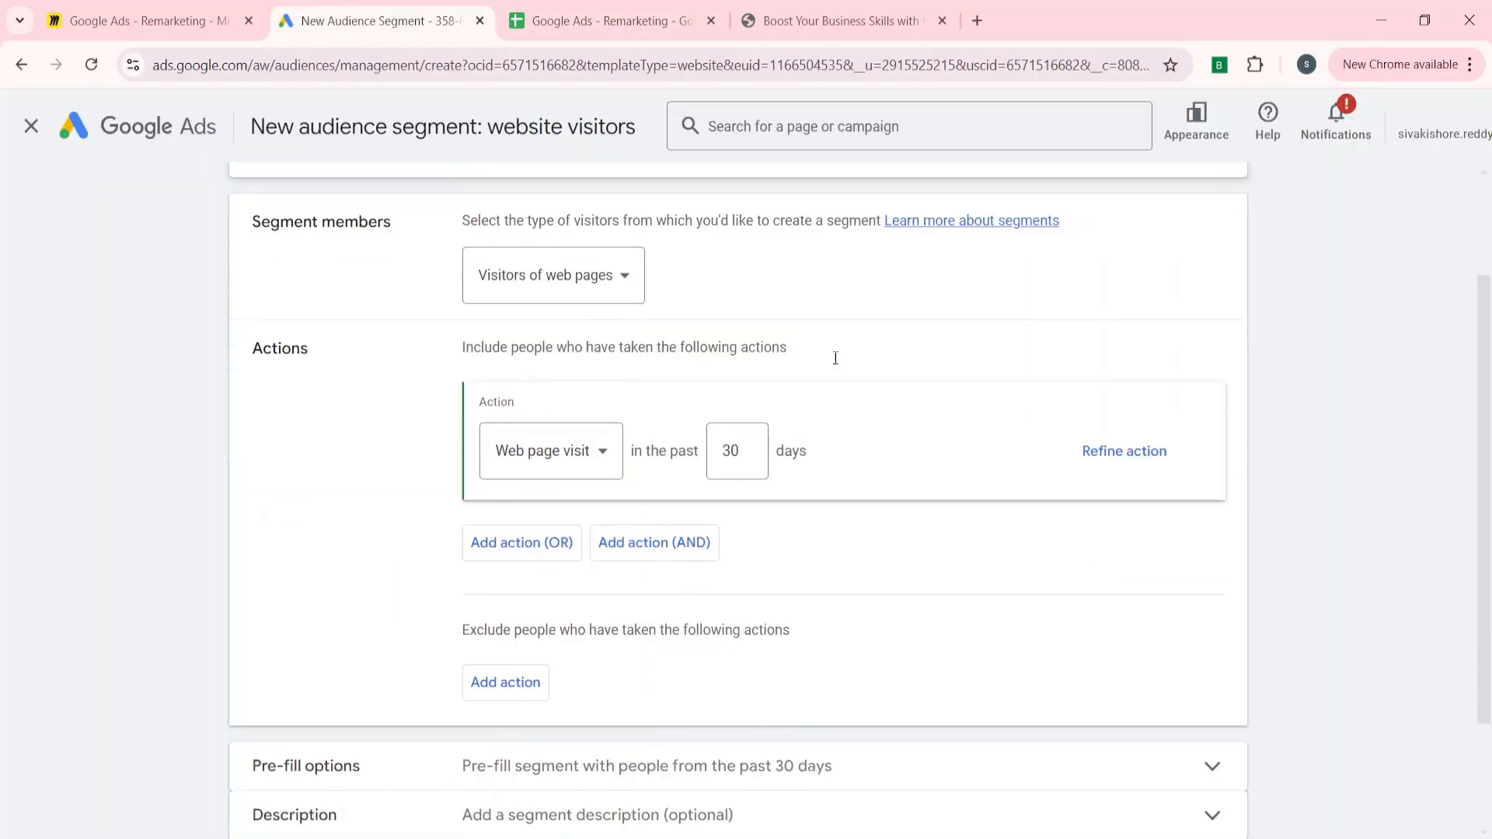
click(1124, 450)
click(619, 8)
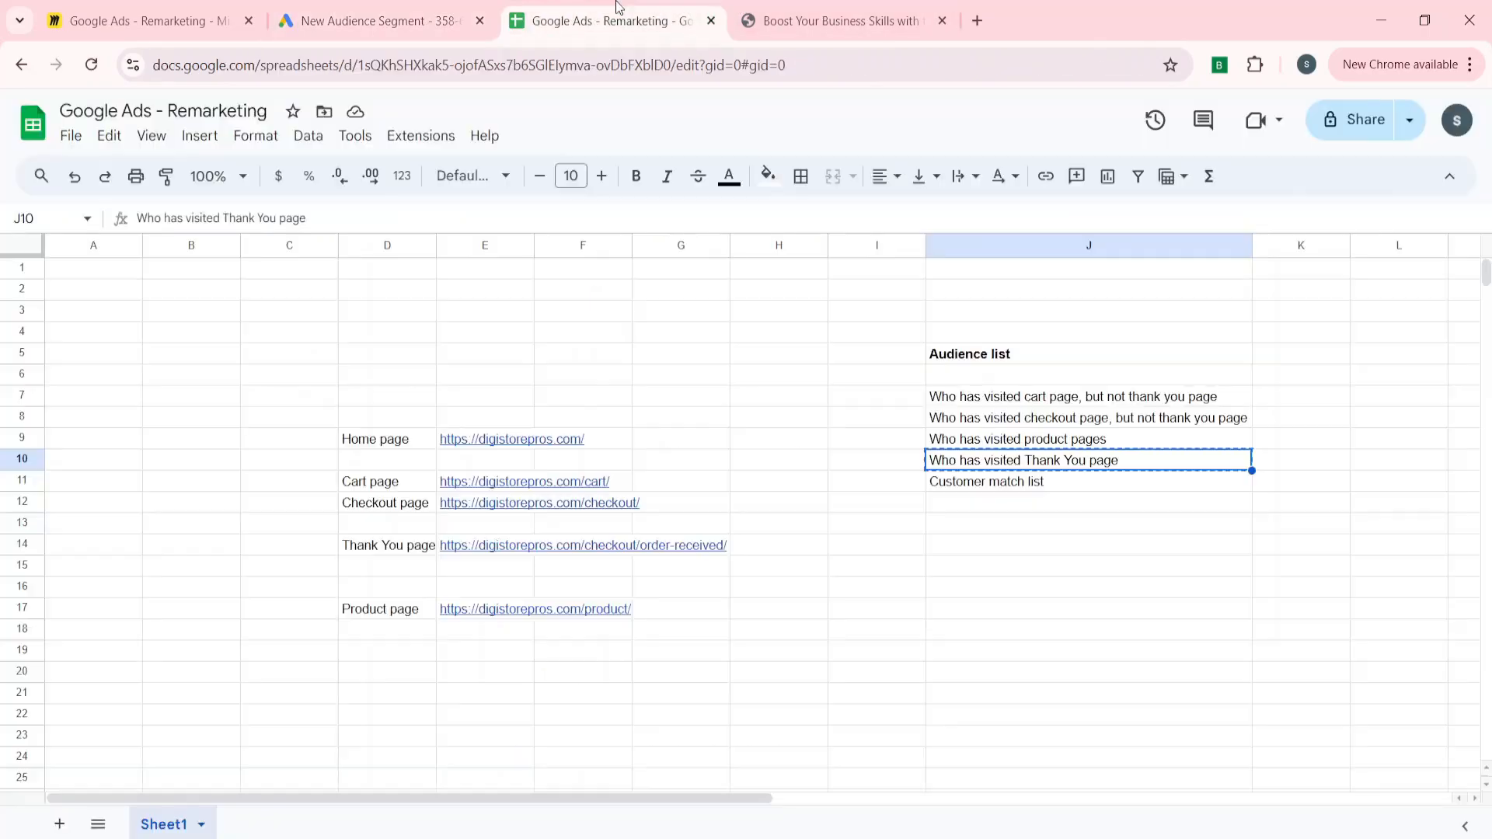
click(393, 487)
key(Down)
key(Down)
key(Down)
key(Right)
key(ctrl+c)
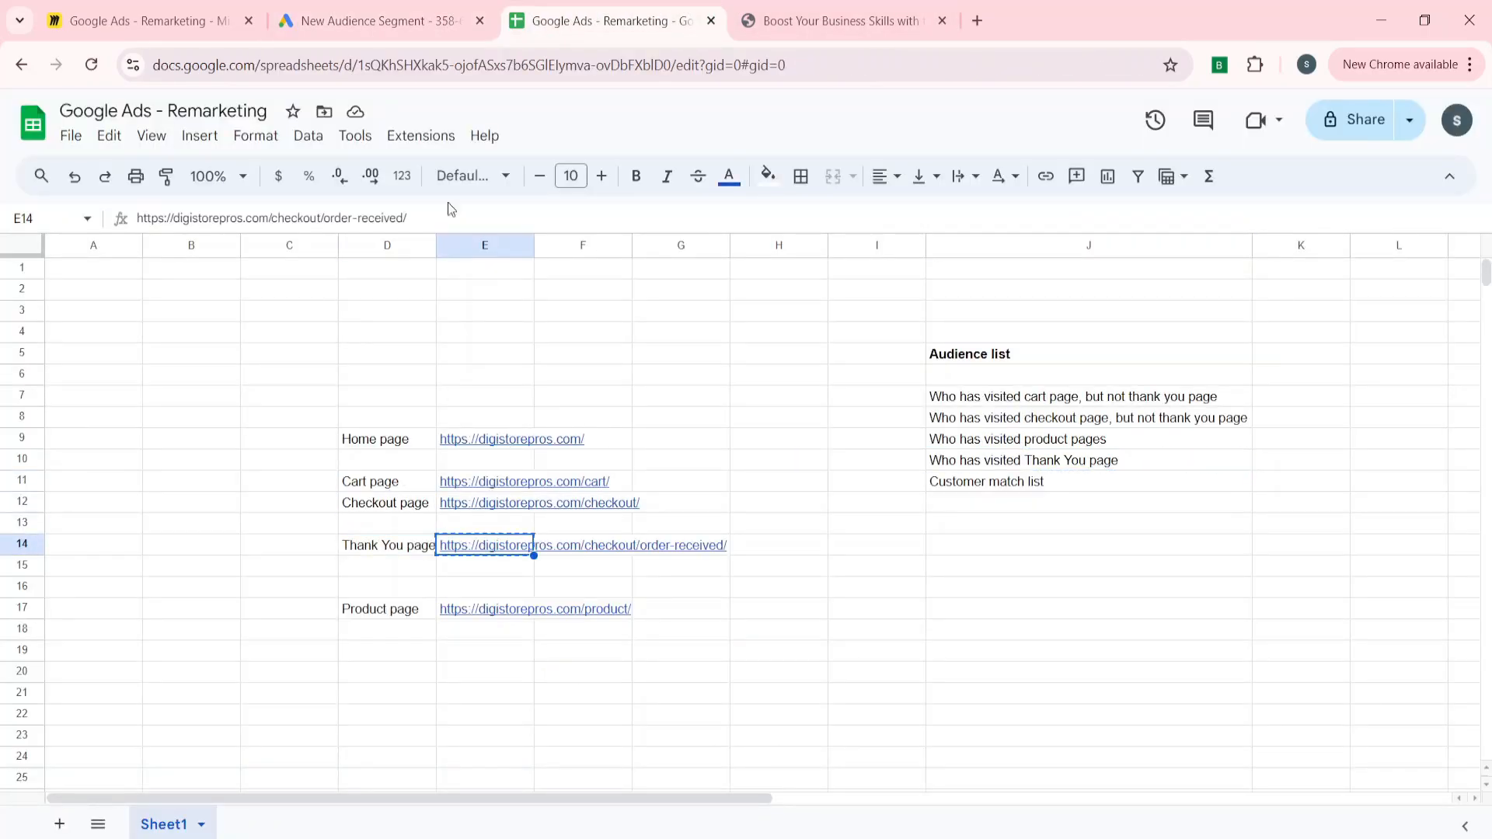
click(378, 20)
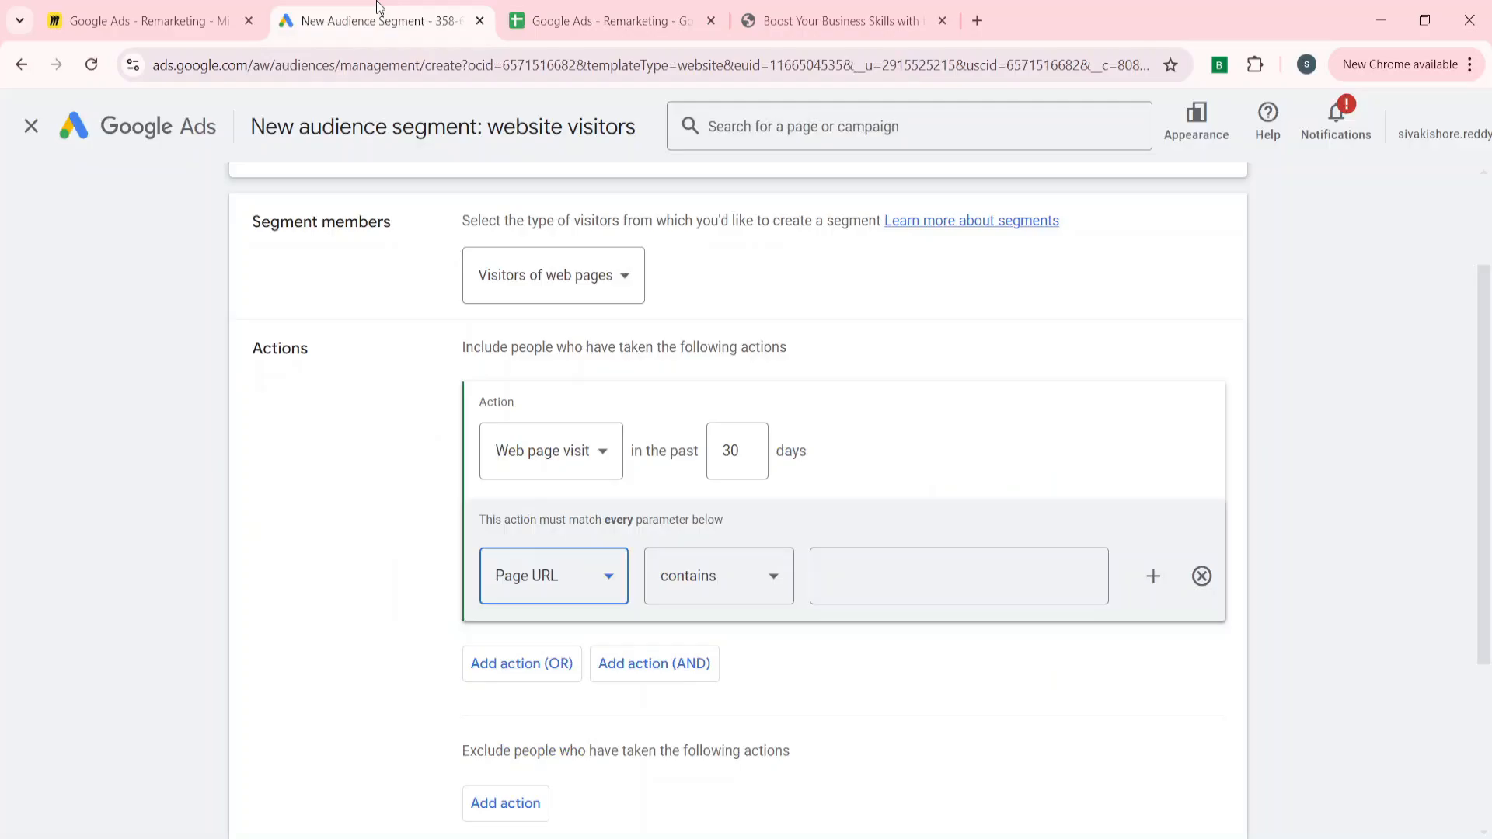
click(902, 575)
key(ctrl+v)
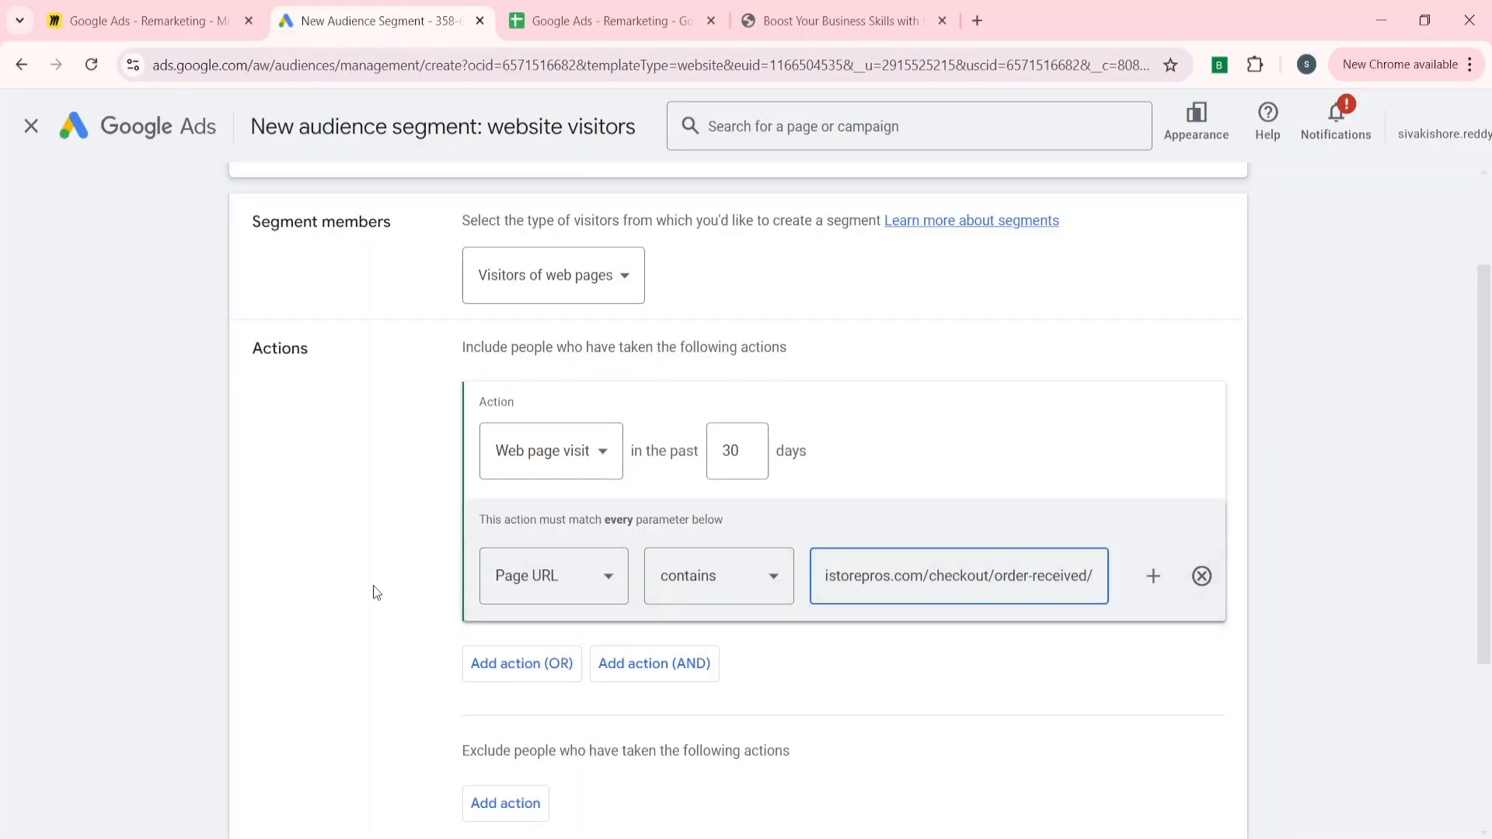
scroll(370, 594, down, 3)
click(292, 751)
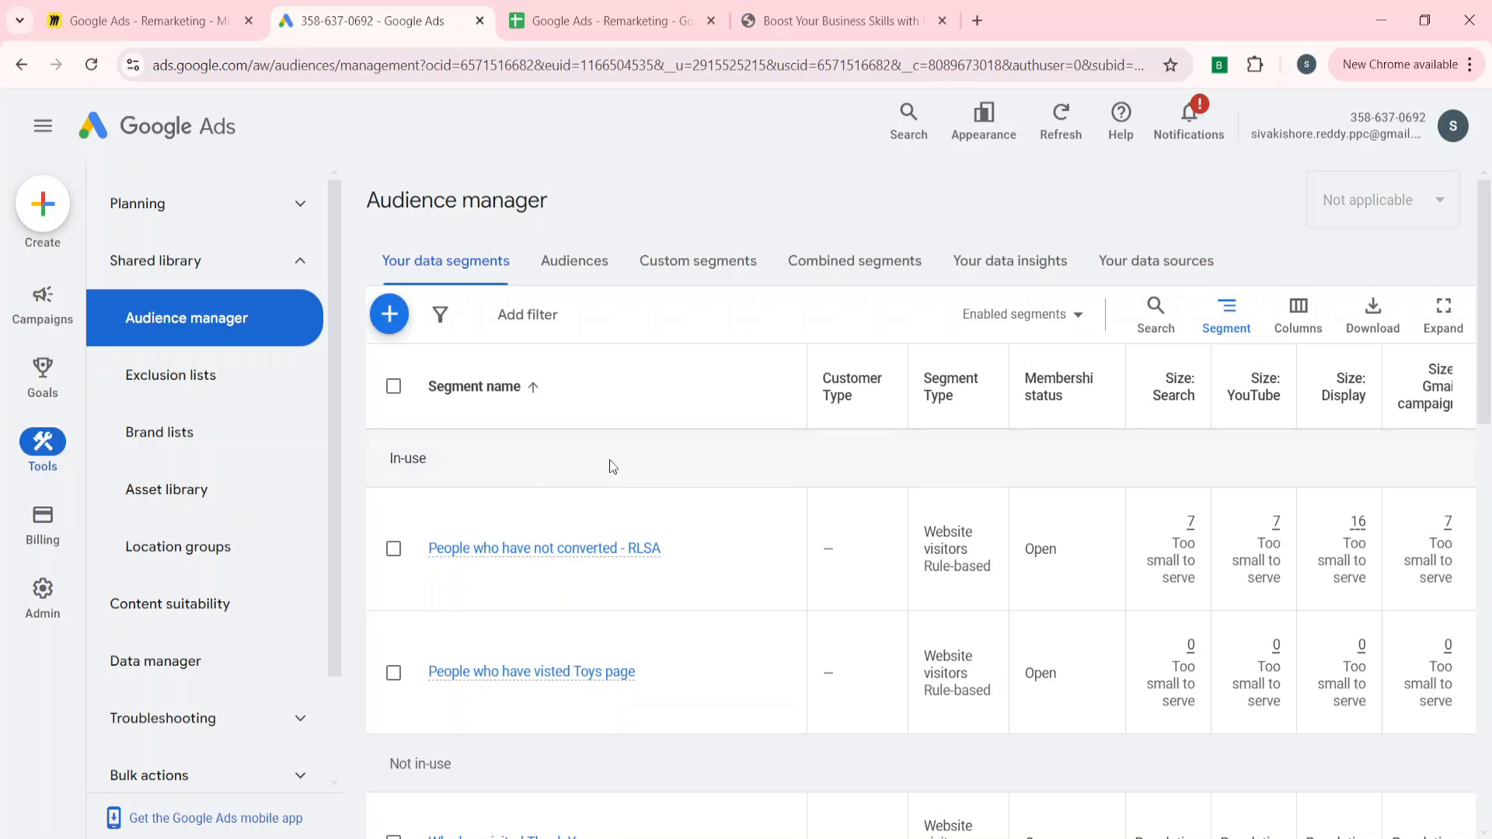
- Return to the spreadsheet and review the audience list in column J, going over the customer match list, product pages and checkout page entries
click(610, 21)
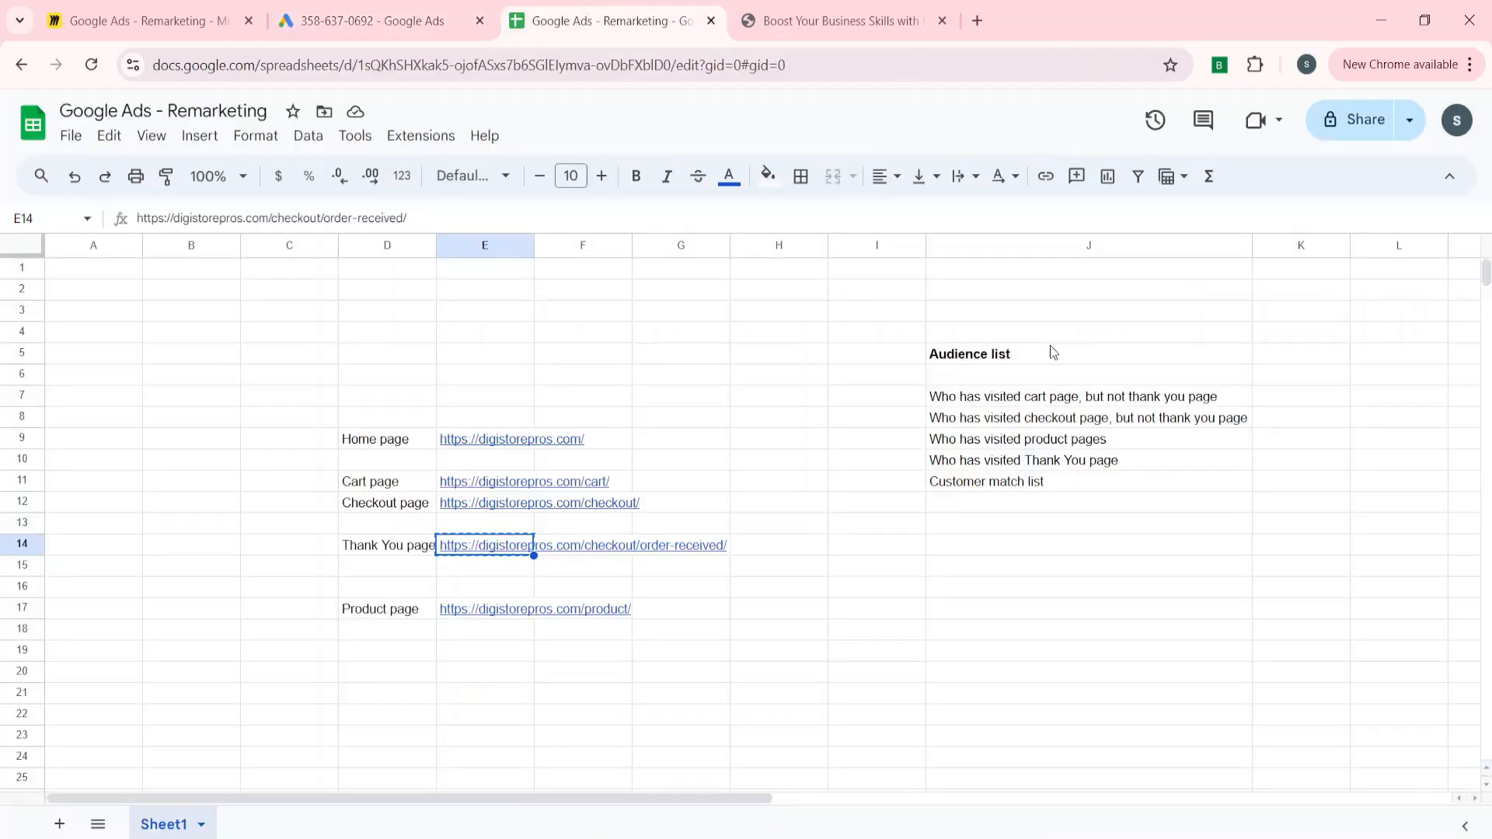
key(Right)
key(Right)
key(Right)
key(Right)
key(Right)
key(Up)
key(Up)
key(Up)
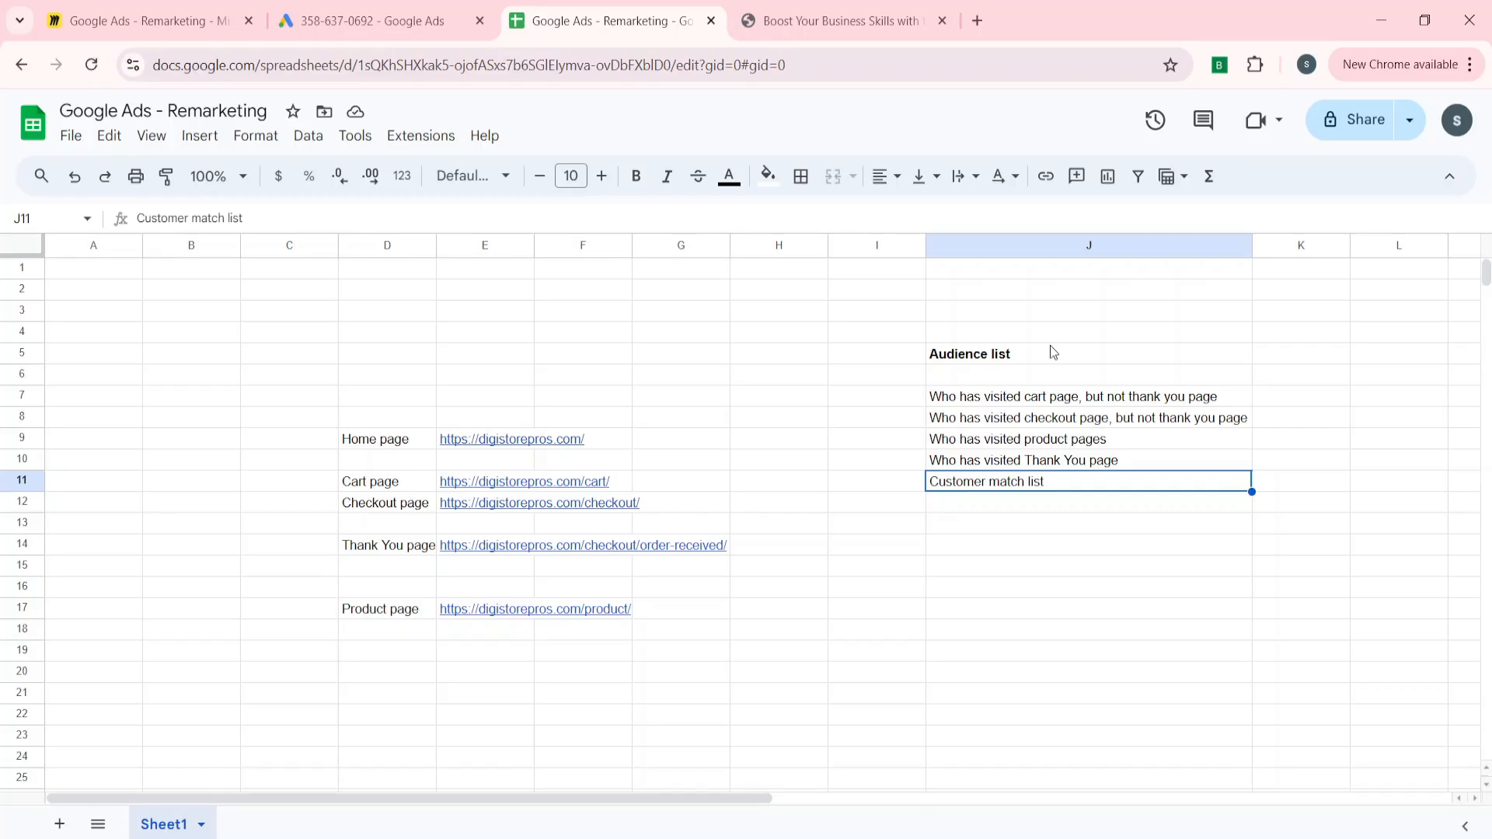
click(593, 322)
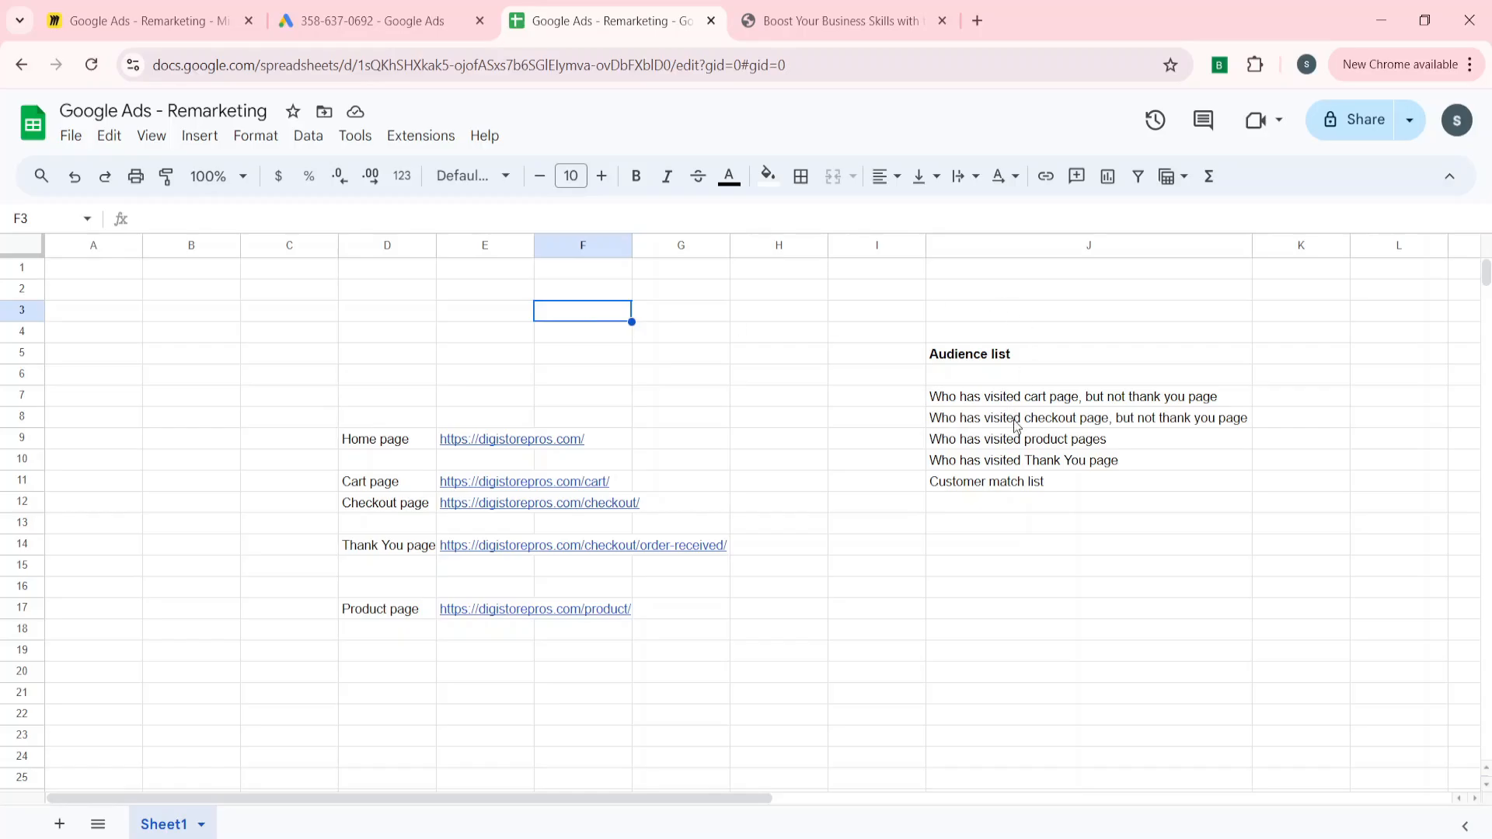
click(1037, 448)
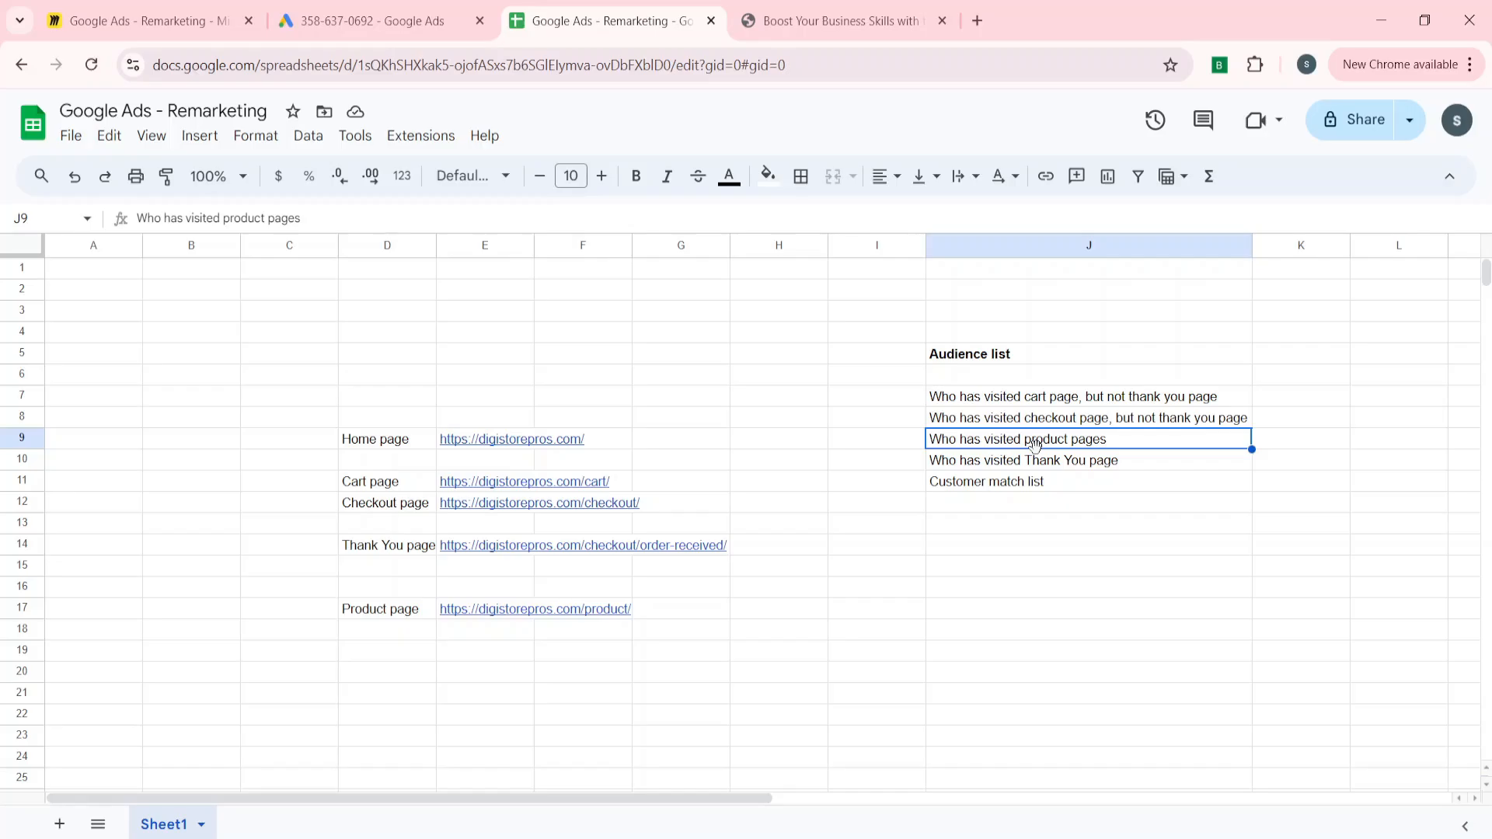
key(Up)
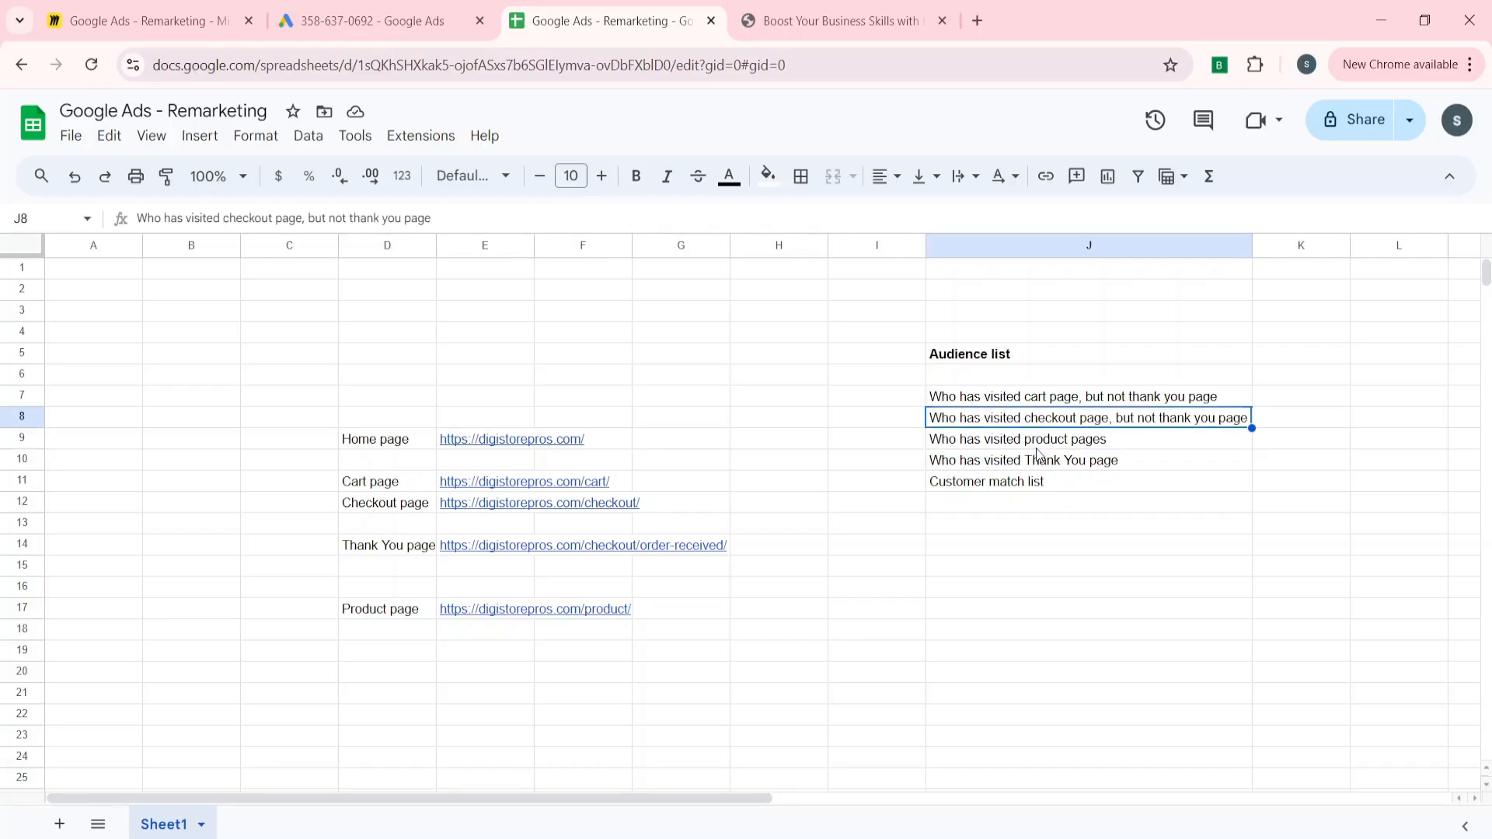